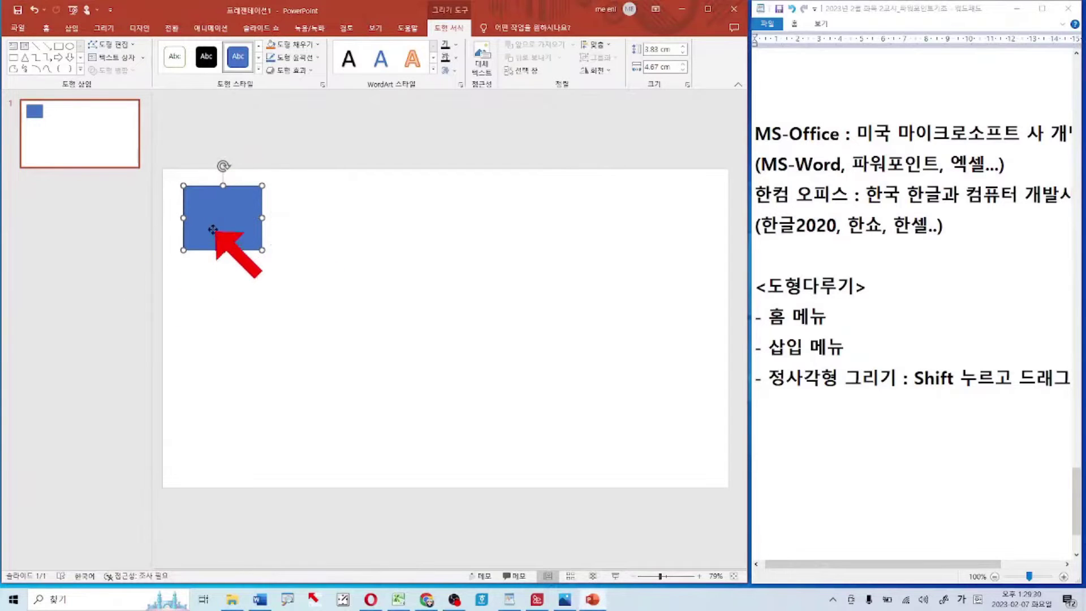
# Delete the blue rectangle and draw a perfect square of about 3.9 cm near the slide's upper-left corner
pyautogui.press('Delete')
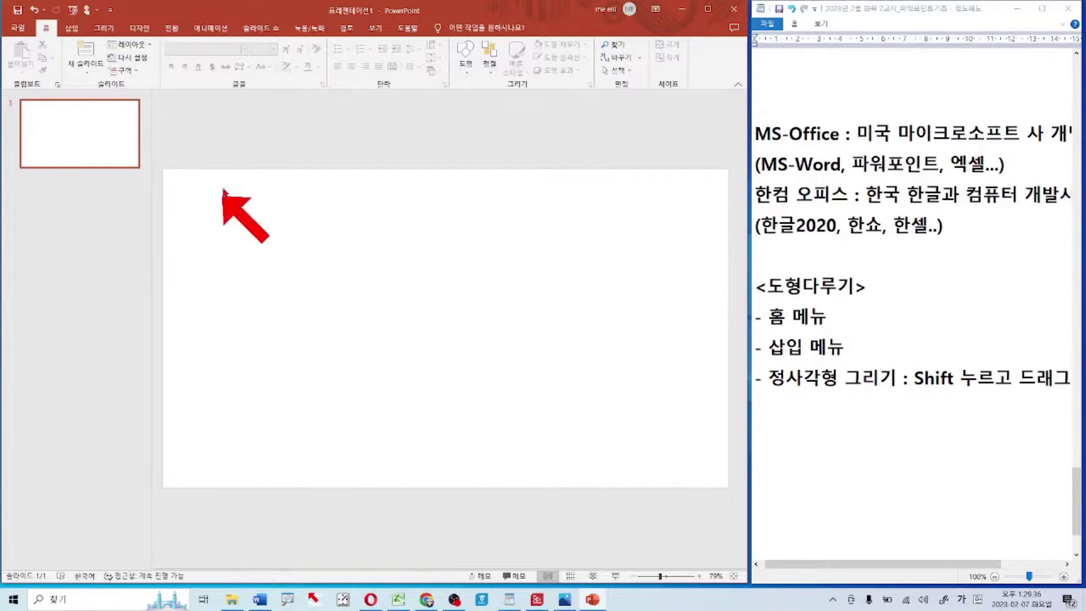
pyautogui.click(72, 28)
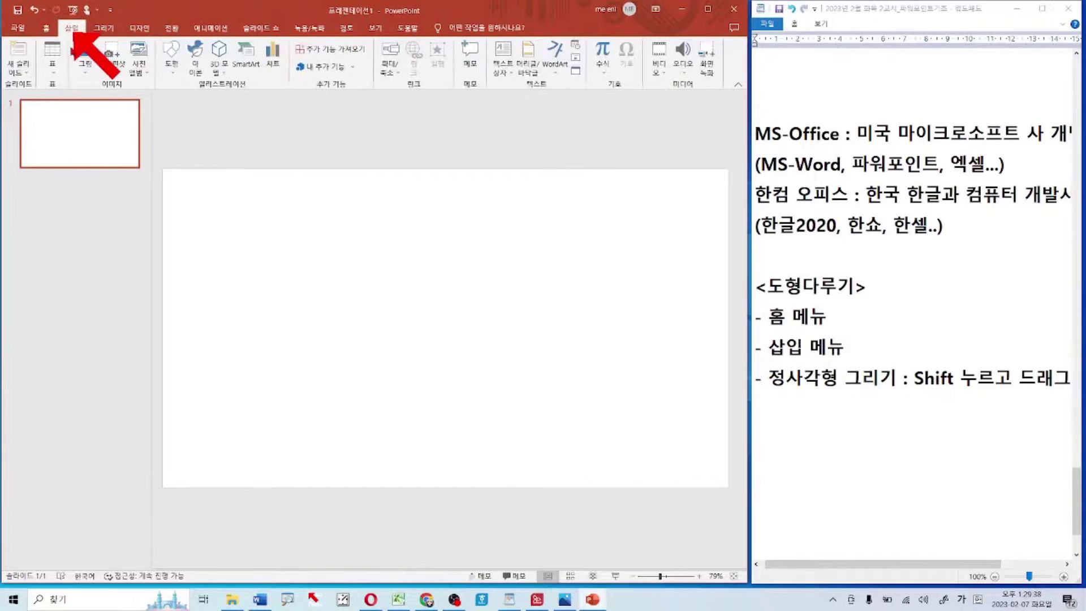
pyautogui.click(171, 59)
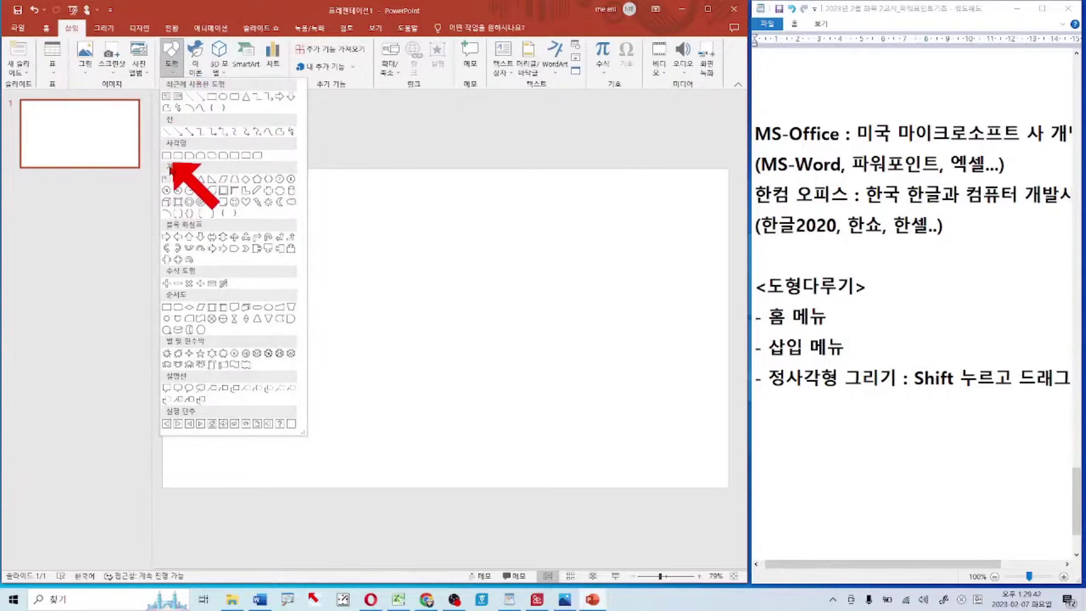
pyautogui.click(166, 156)
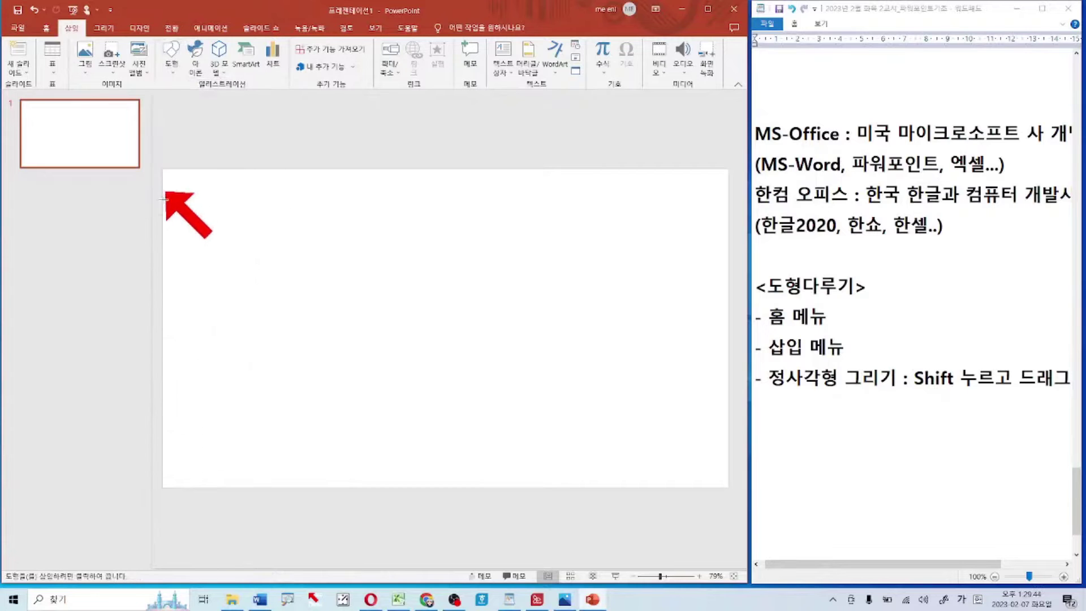
pyautogui.click(566, 600)
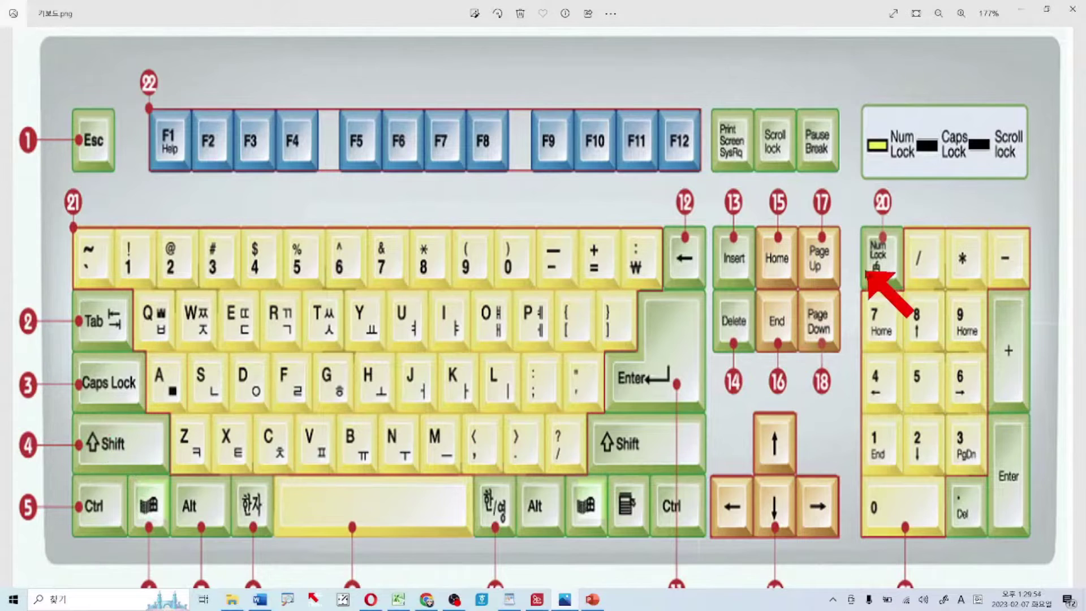
pyautogui.click(1073, 9)
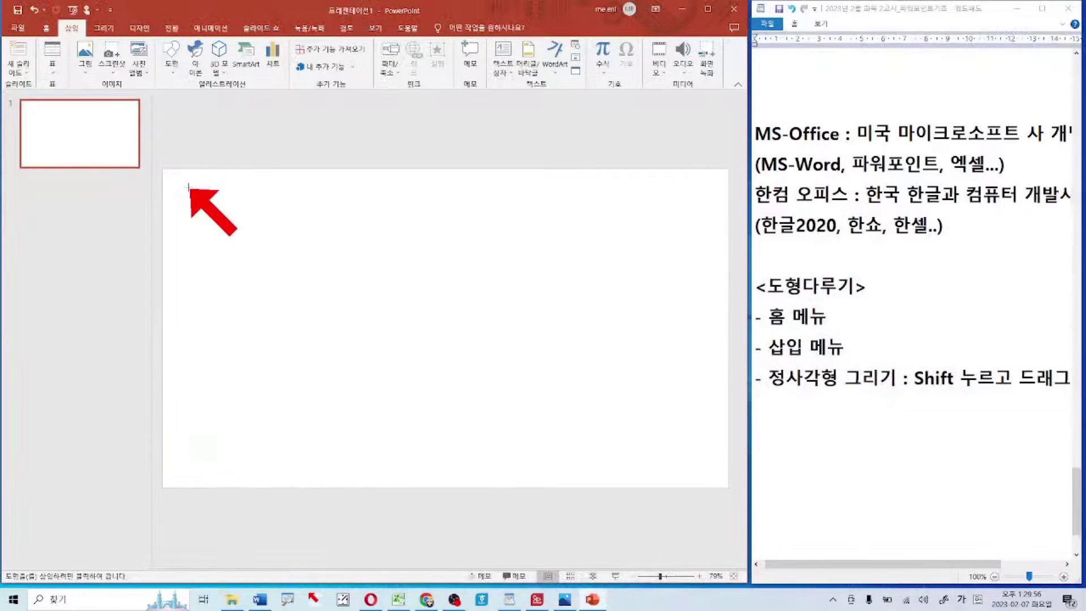
pyautogui.moveTo(177, 188)
pyautogui.mouseDown()
pyautogui.moveTo(258, 271)
pyautogui.moveTo(241, 252)
pyautogui.mouseUp()
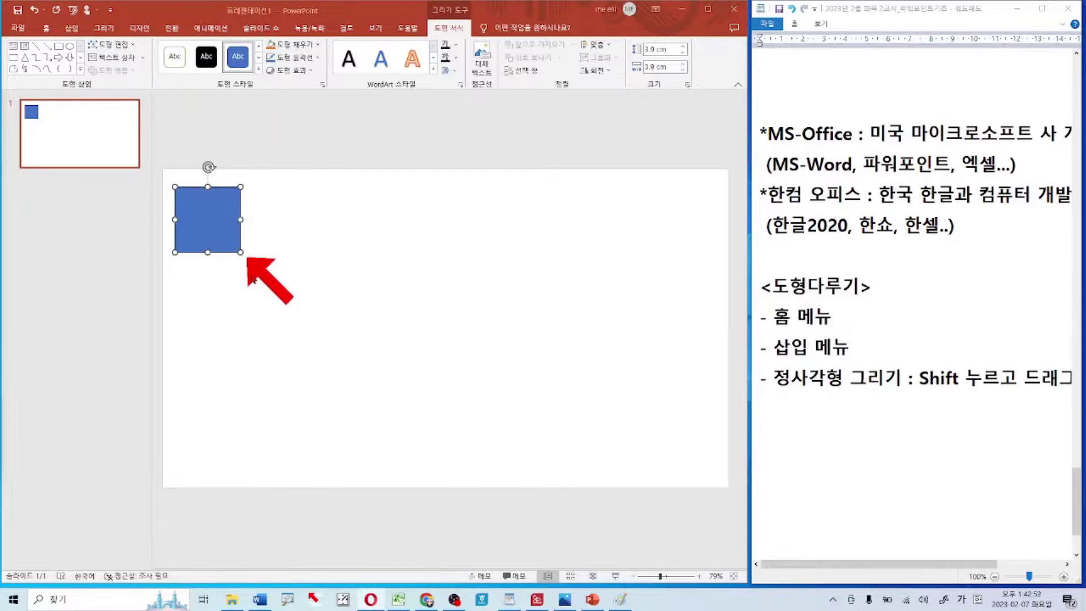
# Colour the word "Shift" red in the notes document's line about drawing a square
pyautogui.moveTo(925, 385); pyautogui.dragTo(962, 379)
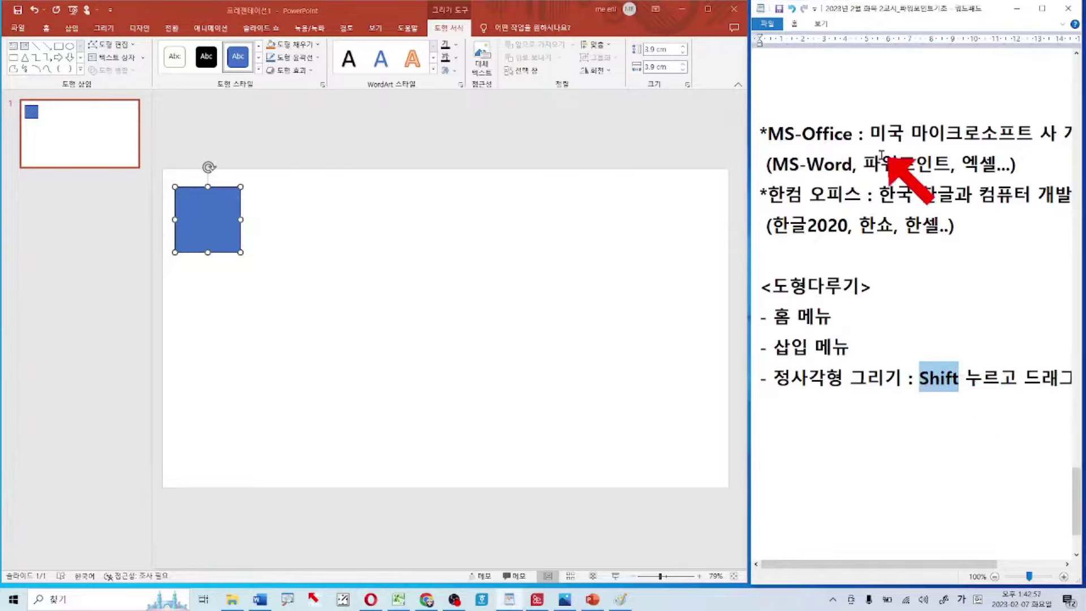
pyautogui.click(796, 23)
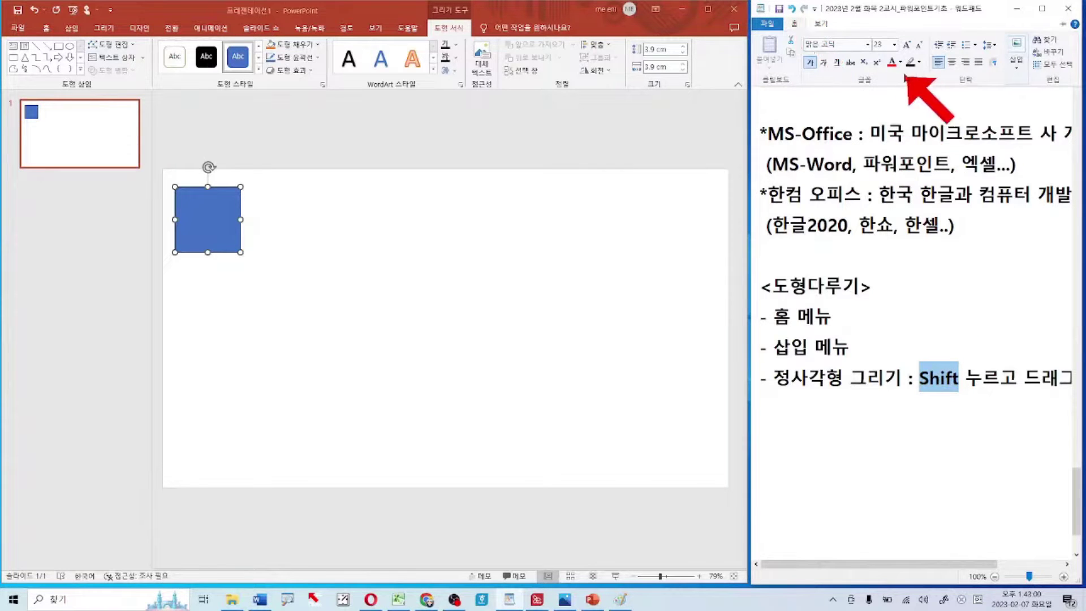
pyautogui.click(892, 62)
pyautogui.click(966, 457)
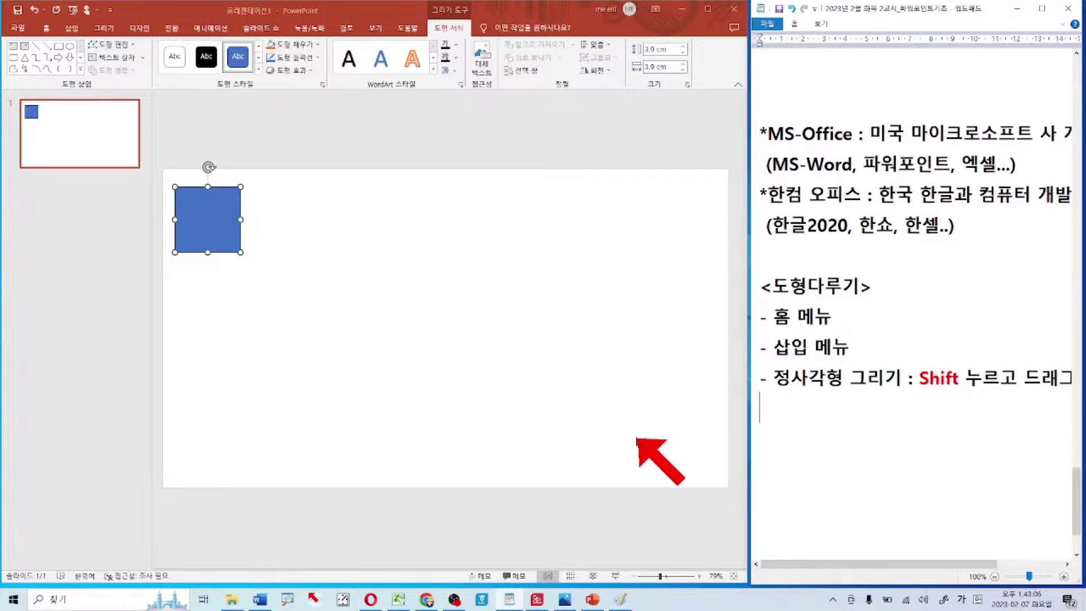
# Switch back to PowerPoint and enlarge the blue square to about 4.13 cm per side
pyautogui.hotkey('alt', 'Tab')
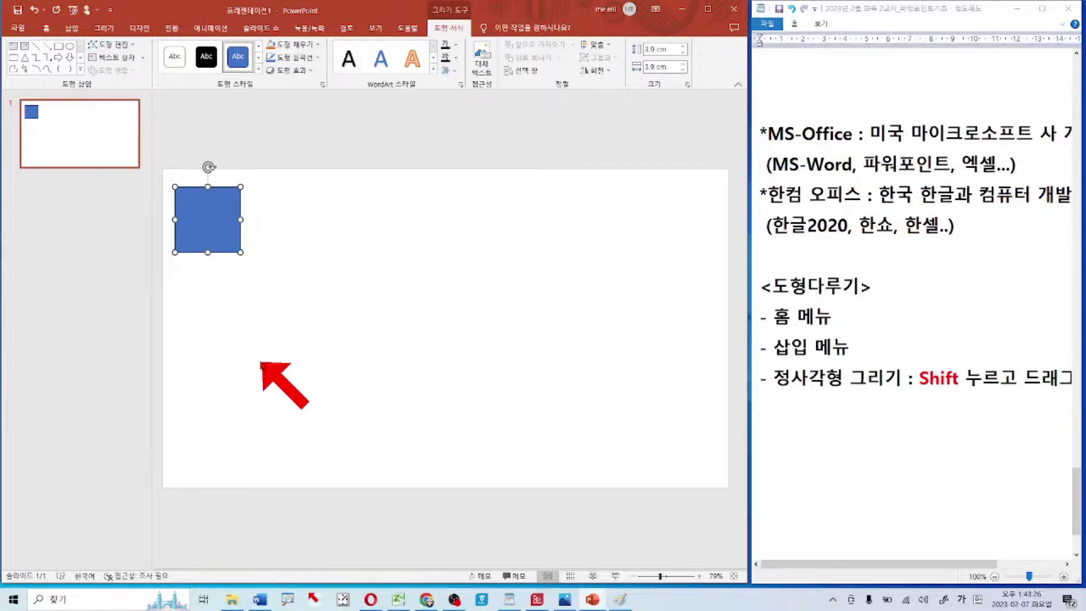
pyautogui.moveTo(241, 252)
pyautogui.mouseDown()
pyautogui.moveTo(213, 223)
pyautogui.moveTo(400, 343)
pyautogui.moveTo(266, 223)
pyautogui.moveTo(364, 383)
pyautogui.moveTo(235, 245)
pyautogui.moveTo(244, 253)
pyautogui.mouseUp()
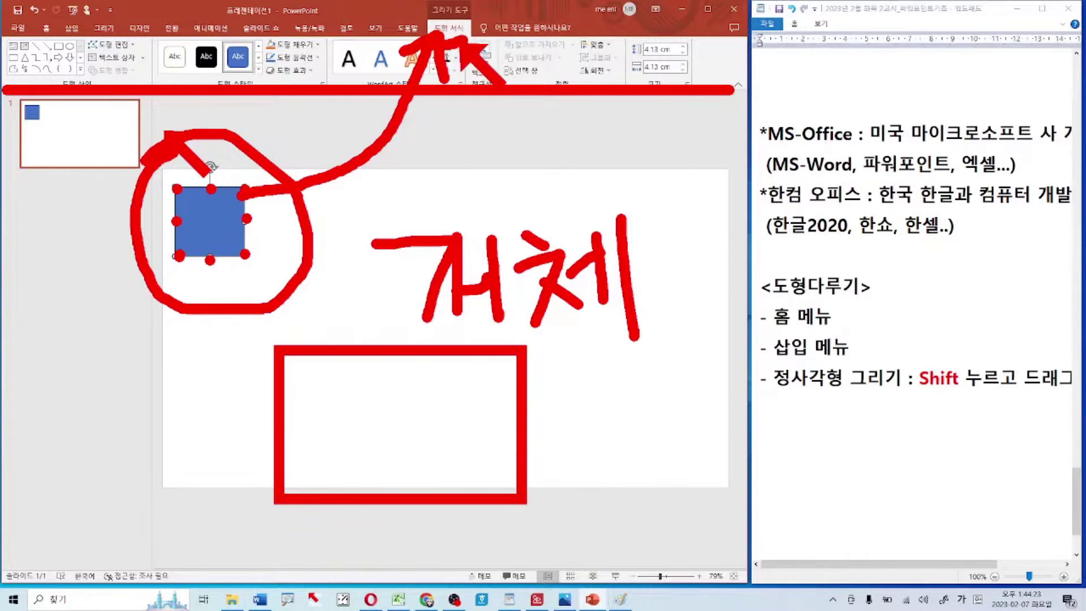
pyautogui.hotkey('ctrl', 'z')
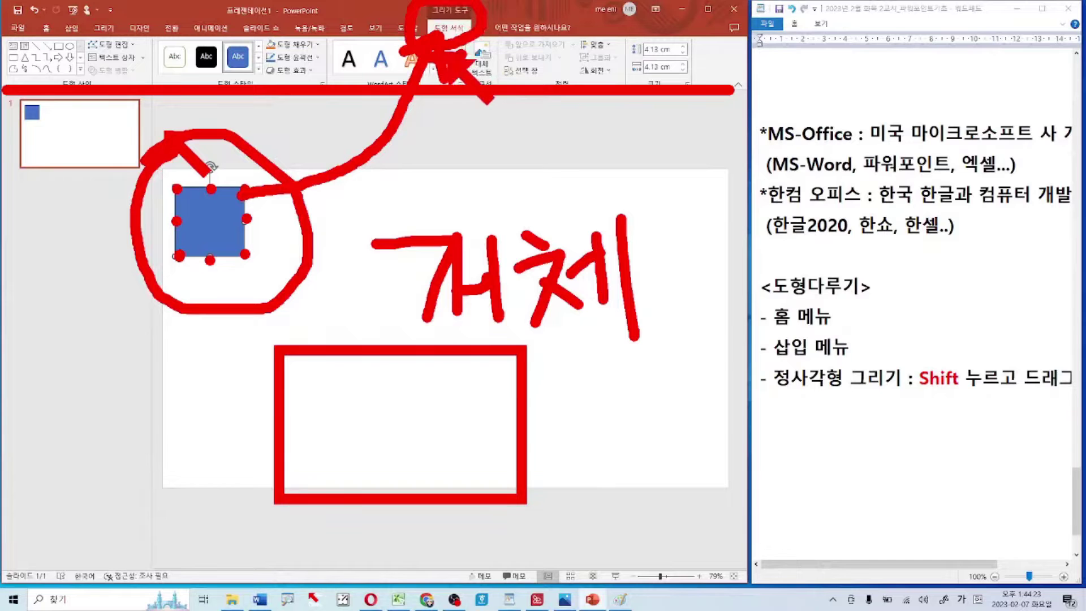
pyautogui.moveTo(452, 57); pyautogui.dragTo(498, 17)
pyautogui.hotkey('ctrl', 'z')
pyautogui.moveTo(430, 59)
pyautogui.mouseDown()
pyautogui.moveTo(50, 90)
pyautogui.moveTo(34, 130)
pyautogui.moveTo(23, 68)
pyautogui.moveTo(11, 113)
pyautogui.mouseUp()
pyautogui.hotkey('ctrl', 'z')
pyautogui.moveTo(3, 24); pyautogui.dragTo(5, 102)
pyautogui.moveTo(131, 144); pyautogui.dragTo(91, 105)
pyautogui.moveTo(91, 130); pyautogui.dragTo(113, 103)
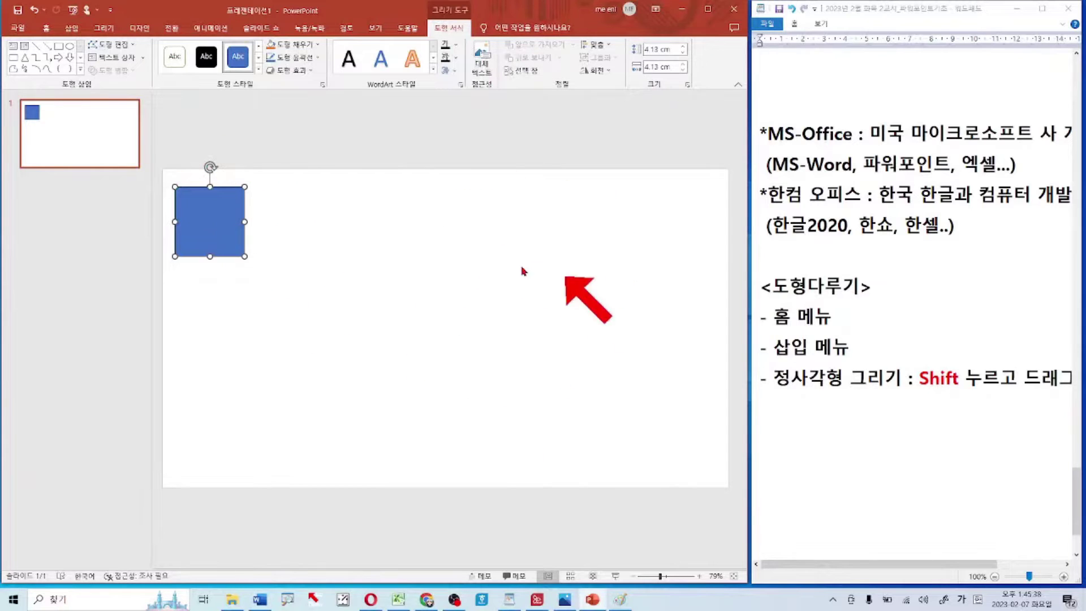
pyautogui.click(468, 334)
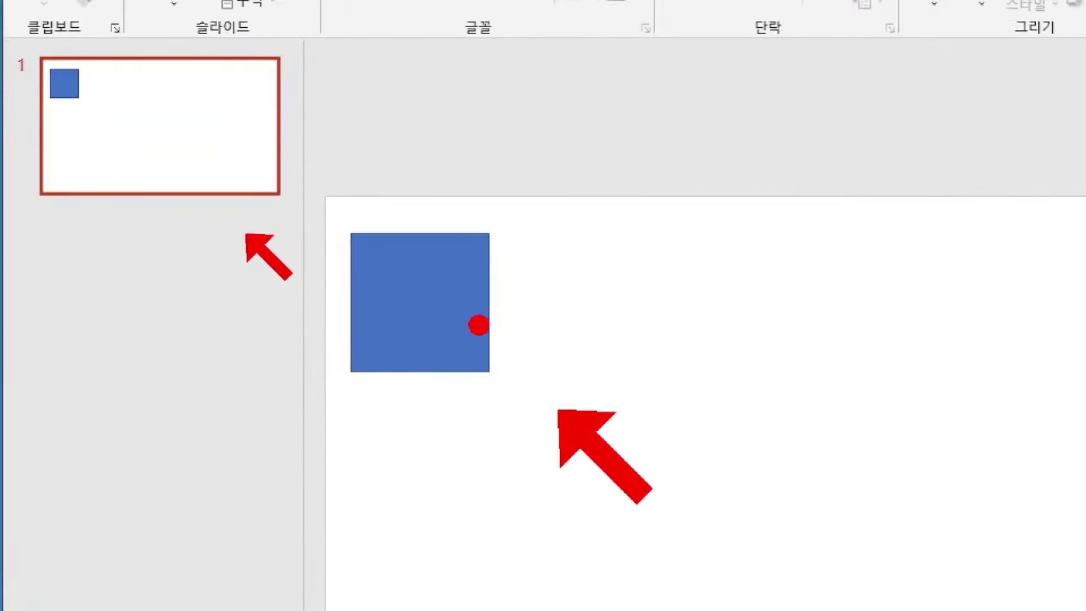
pyautogui.moveTo(451, 253); pyautogui.dragTo(338, 359)
pyautogui.moveTo(349, 252); pyautogui.dragTo(485, 371)
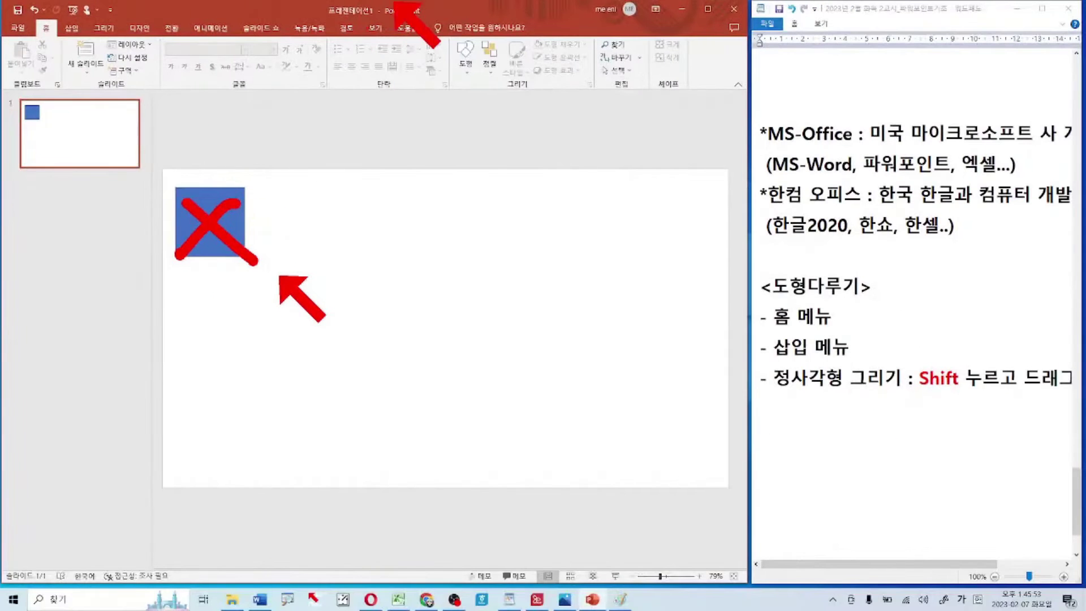
pyautogui.moveTo(469, 13); pyautogui.dragTo(385, 97)
pyautogui.moveTo(418, 6); pyautogui.dragTo(468, 84)
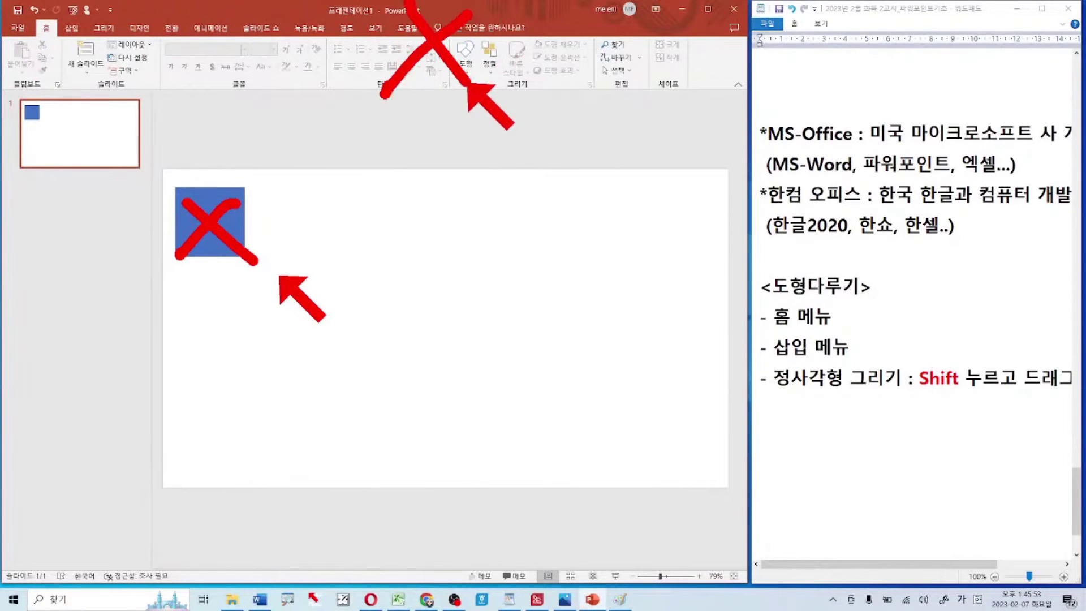
pyautogui.moveTo(66, 56)
pyautogui.mouseDown()
pyautogui.moveTo(122, 56)
pyautogui.moveTo(27, 31)
pyautogui.moveTo(70, 82)
pyautogui.mouseUp()
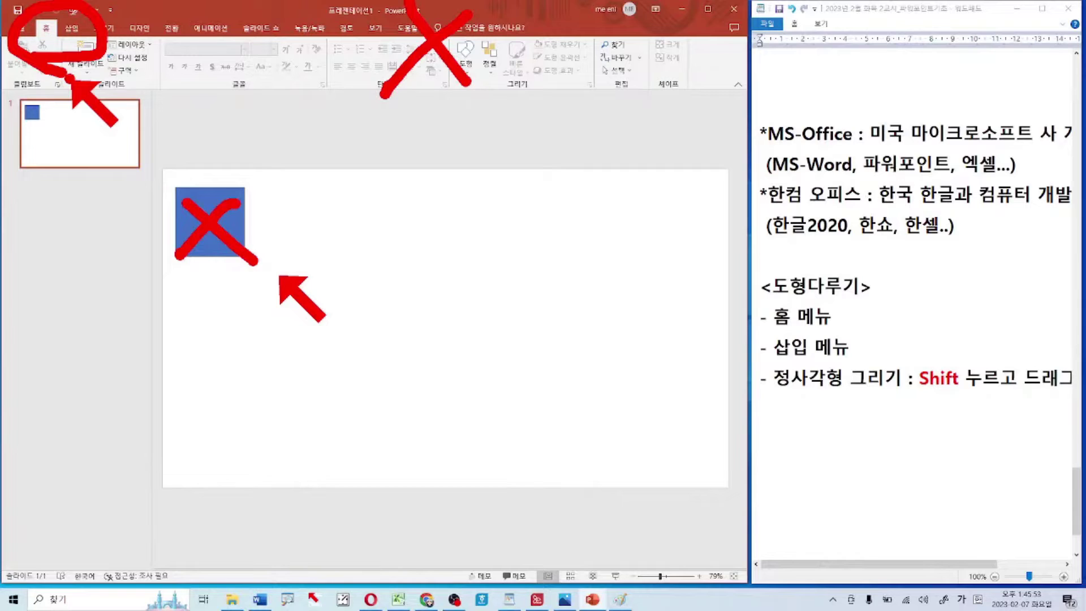
pyautogui.press('Escape')
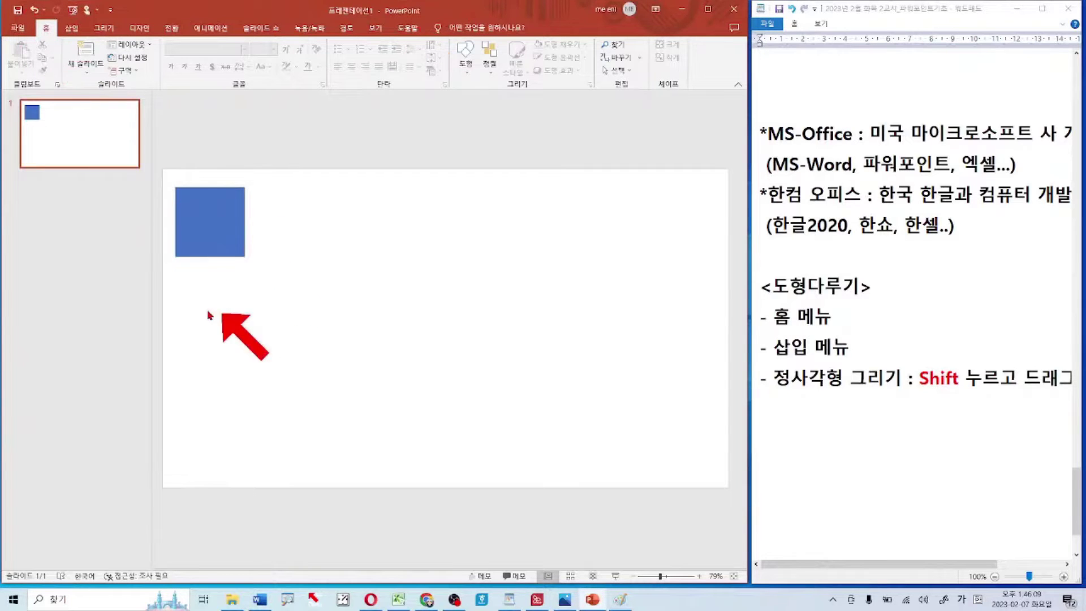
# Select the blue square and display its shape formatting commands
pyautogui.click(200, 232)
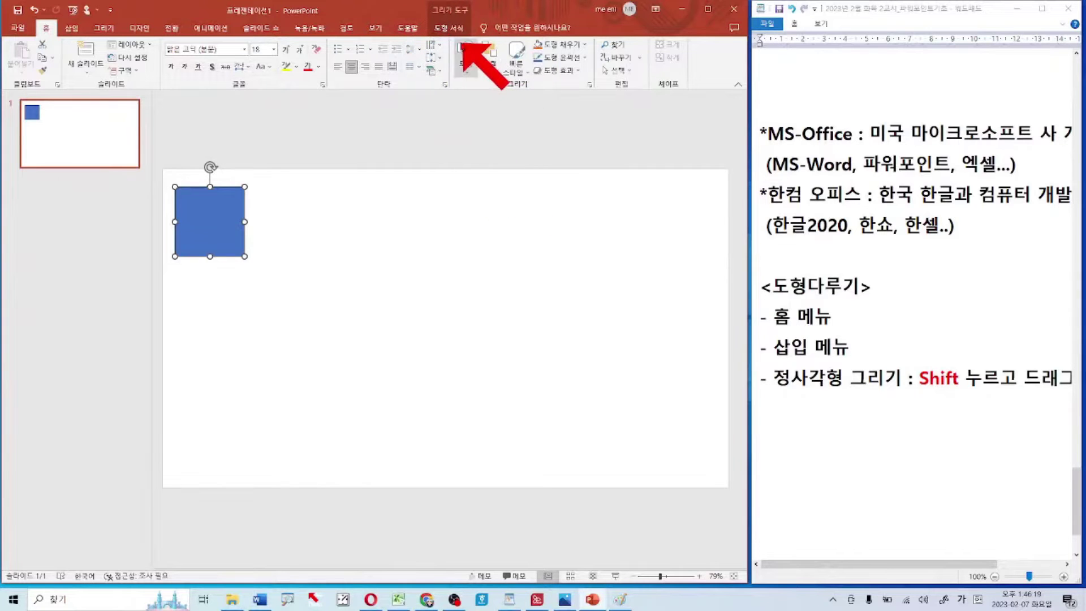
pyautogui.click(447, 29)
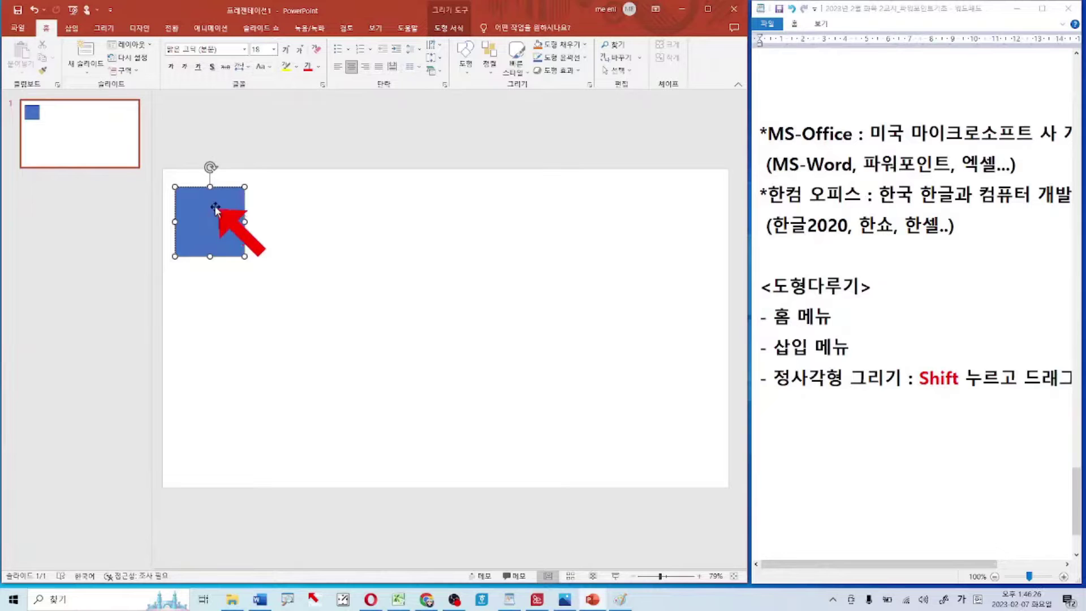
pyautogui.click(449, 28)
pyautogui.click(294, 272)
pyautogui.click(225, 232)
pyautogui.click(455, 32)
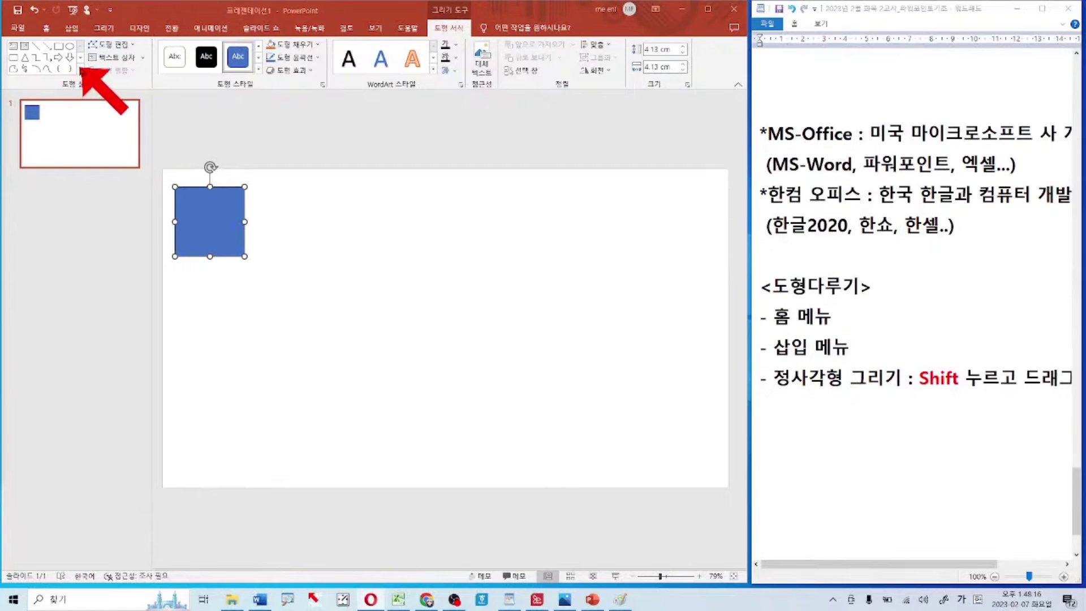
# Browse the full gallery of insertable shapes without picking one
pyautogui.click(81, 69)
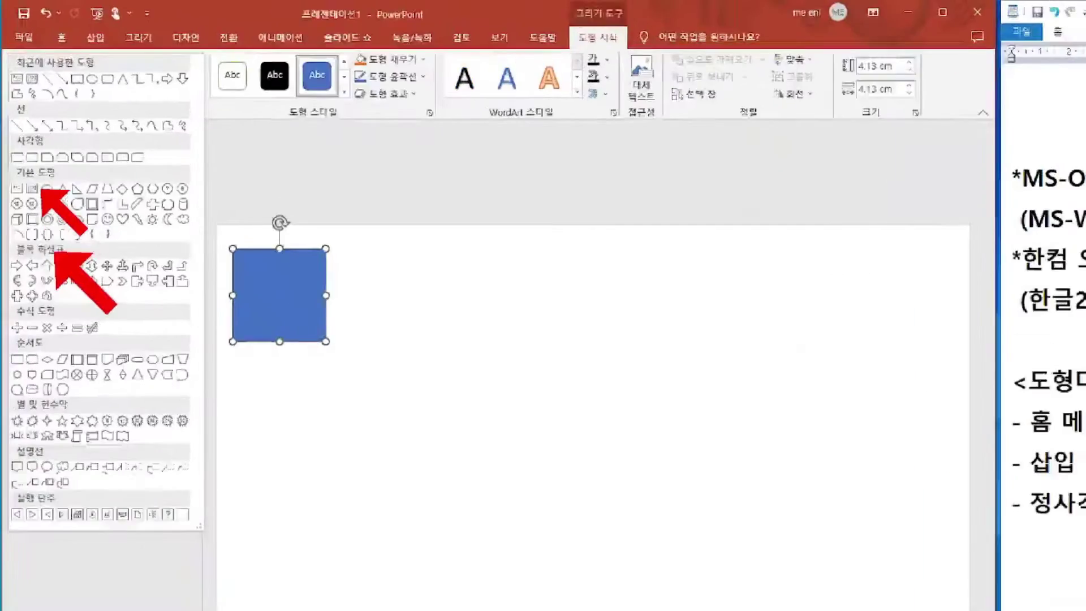
pyautogui.press('Escape')
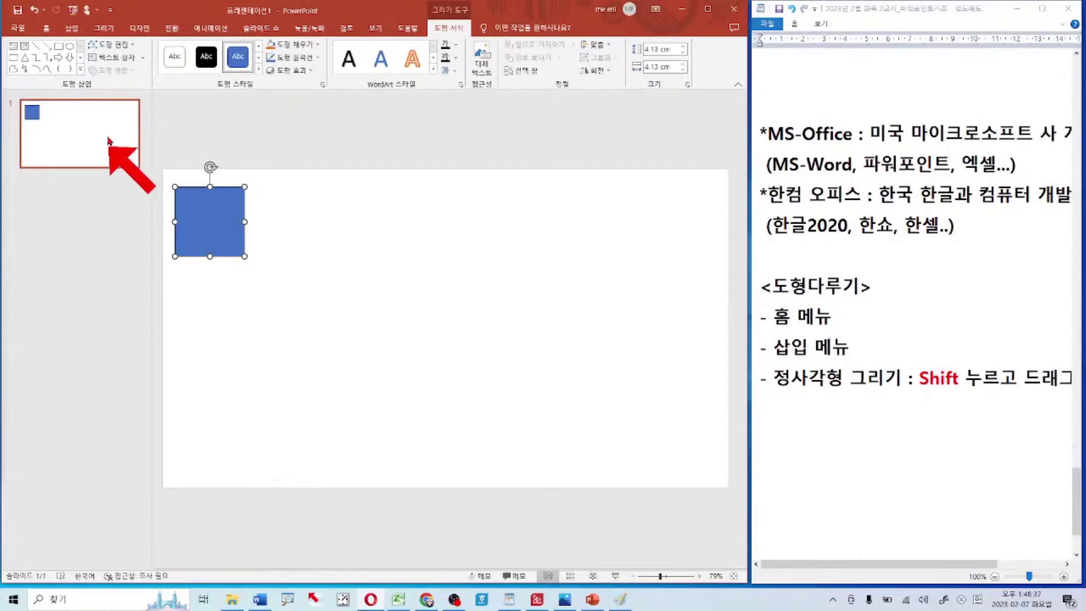
pyautogui.click(80, 68)
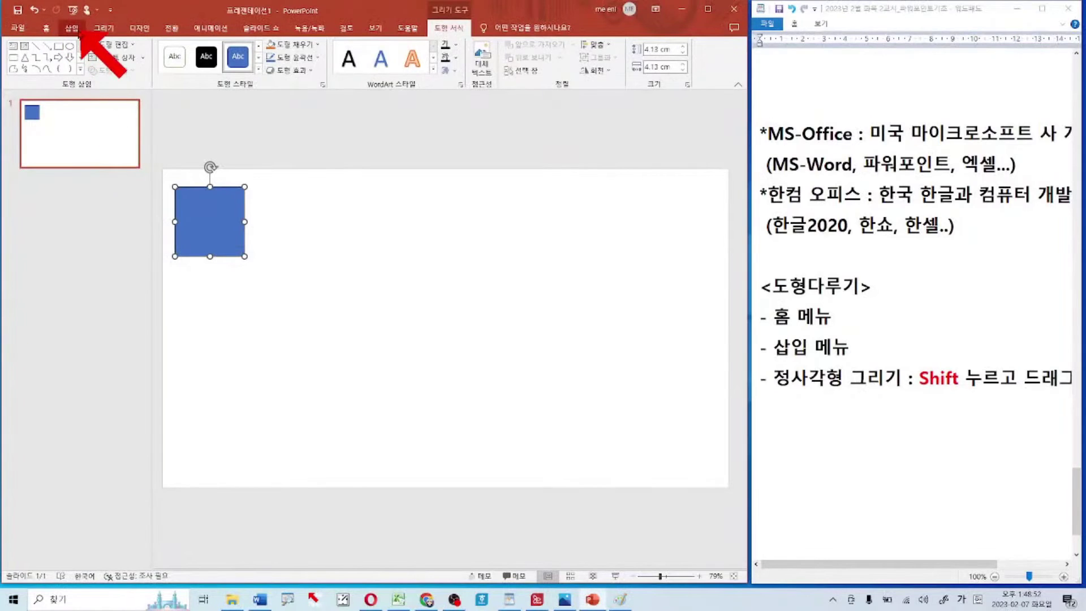
# Draw a perfect circle about 4.57 cm across to the right of the square
pyautogui.click(81, 69)
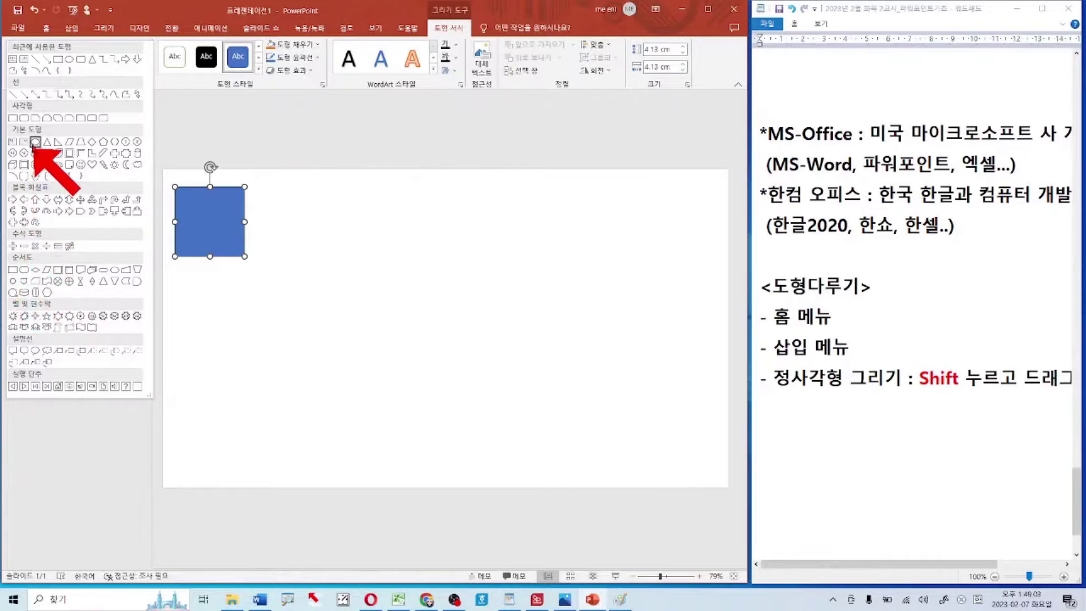
pyautogui.click(35, 142)
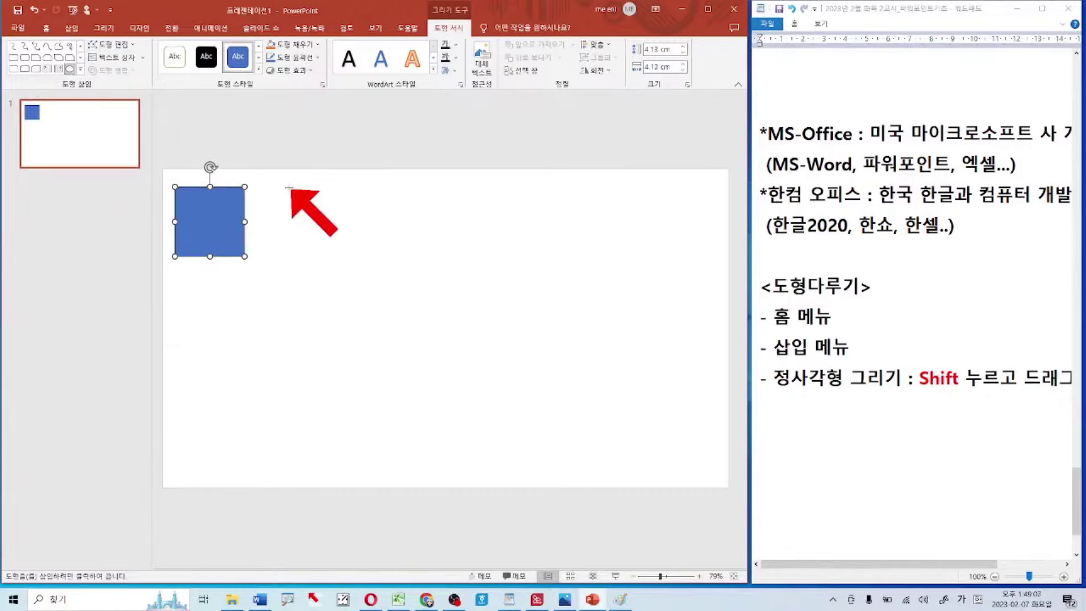
pyautogui.moveTo(280, 186); pyautogui.dragTo(356, 224)
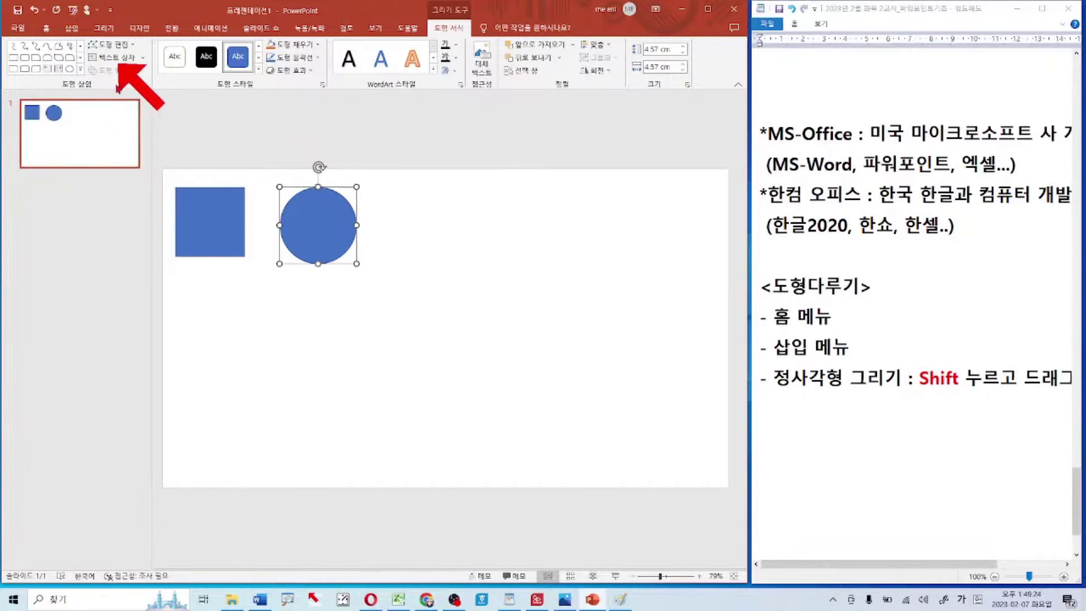
# Draw a trapezoid about 4.13 cm high and 5.16 cm wide to the right of the circle
pyautogui.click(81, 68)
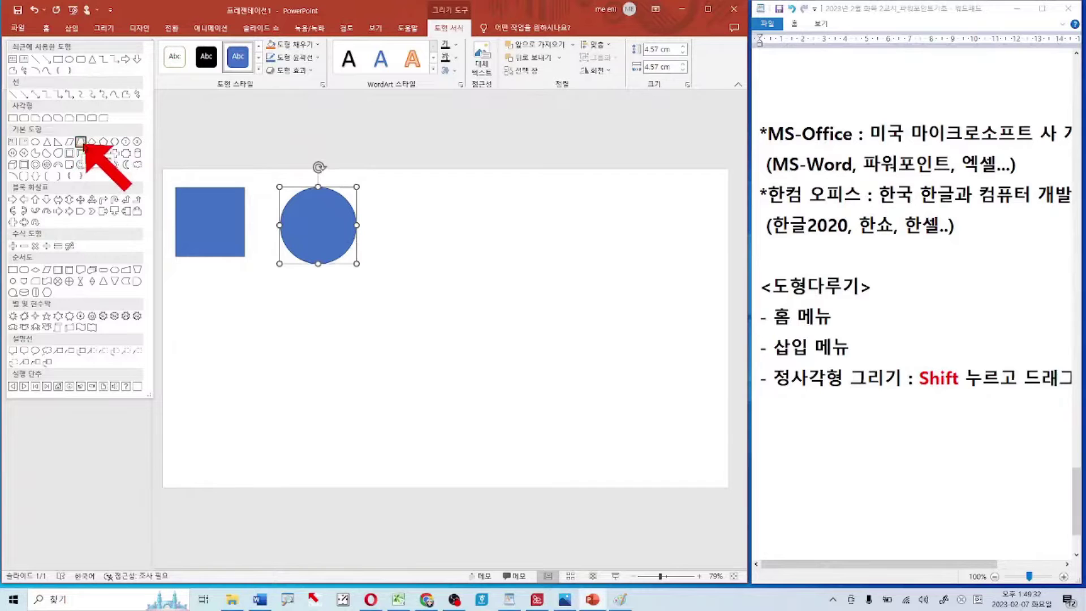
pyautogui.click(81, 142)
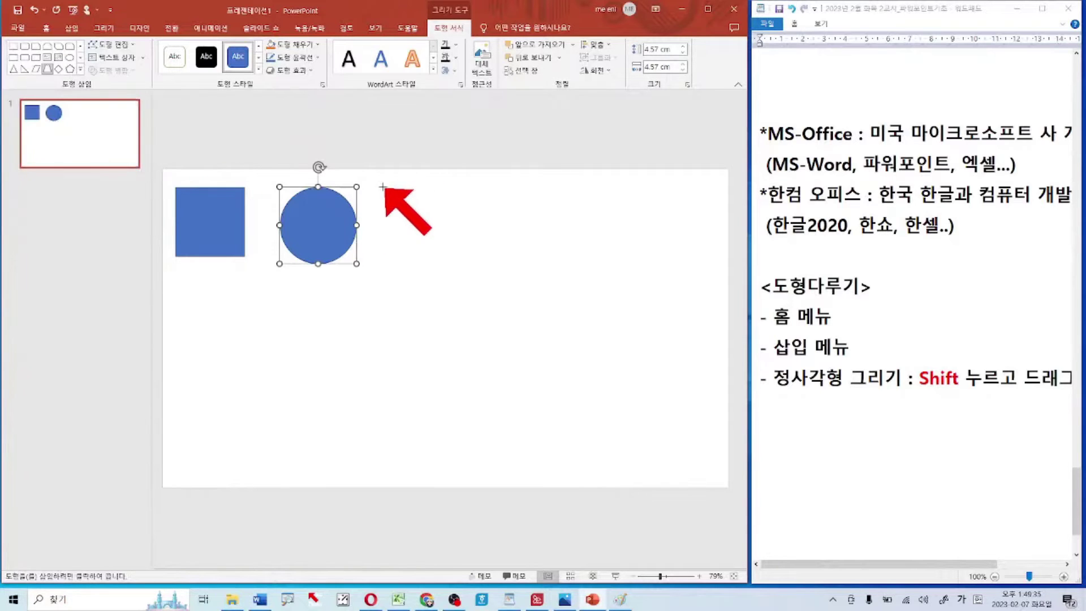
pyautogui.moveTo(384, 184); pyautogui.dragTo(472, 256)
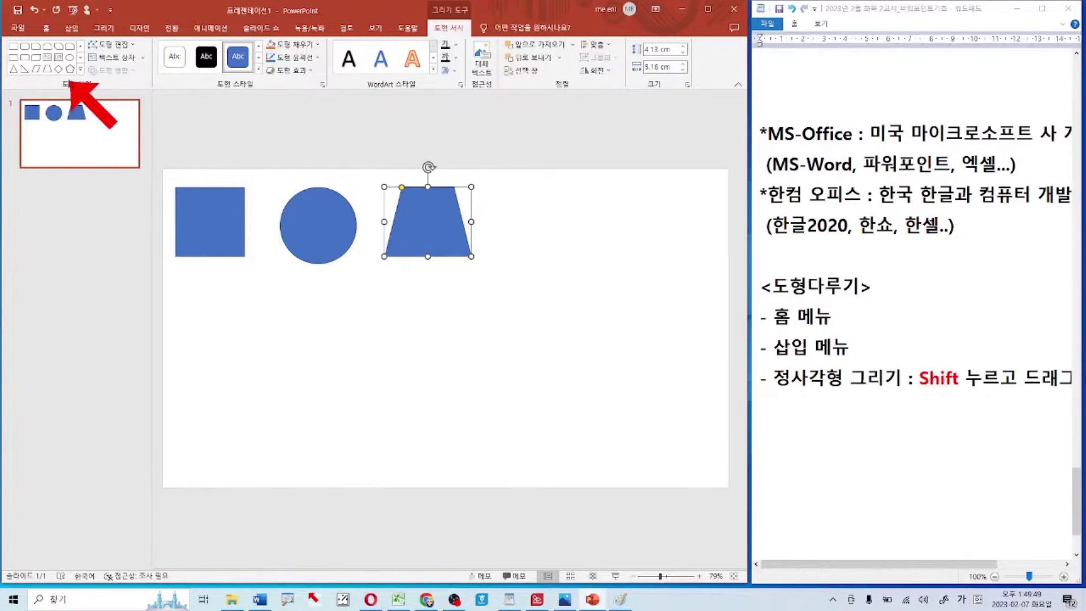
# Draw a cylinder about 4.13 cm high and 4.88 cm wide to the right of the trapezoid
pyautogui.click(81, 69)
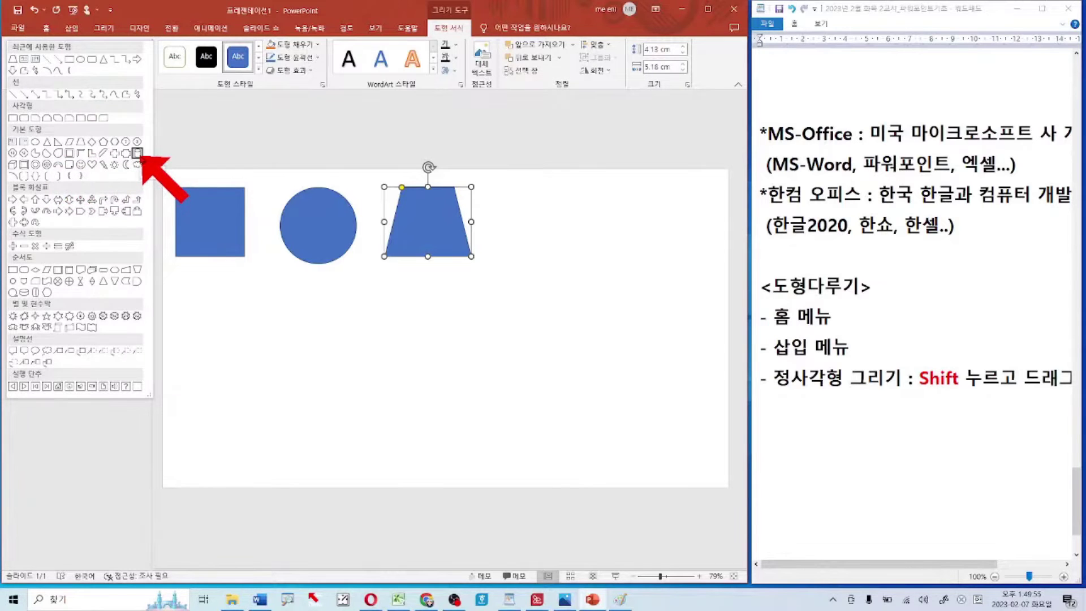
pyautogui.click(137, 153)
pyautogui.moveTo(498, 185); pyautogui.dragTo(581, 257)
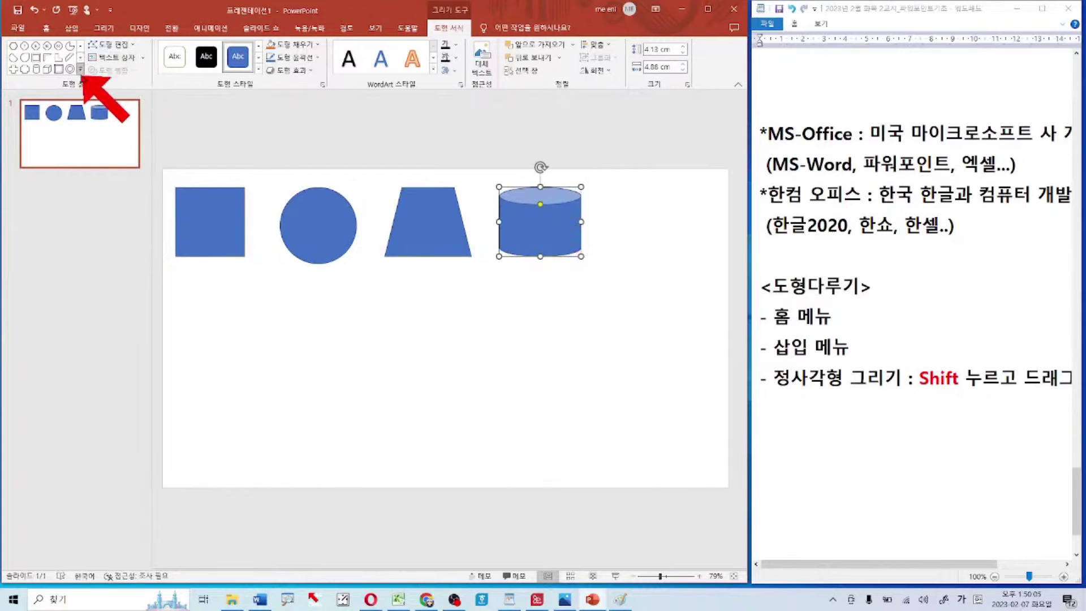
# Draw a sun shape about 4.57 cm high and 4.57 cm wide to the right of the cylinder
pyautogui.click(81, 69)
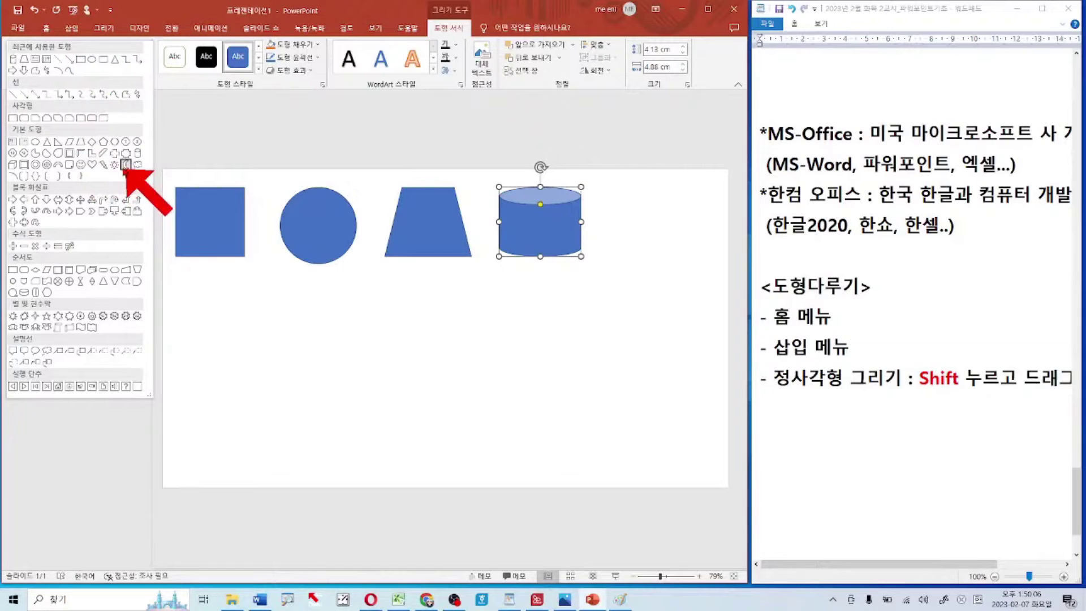
pyautogui.click(115, 165)
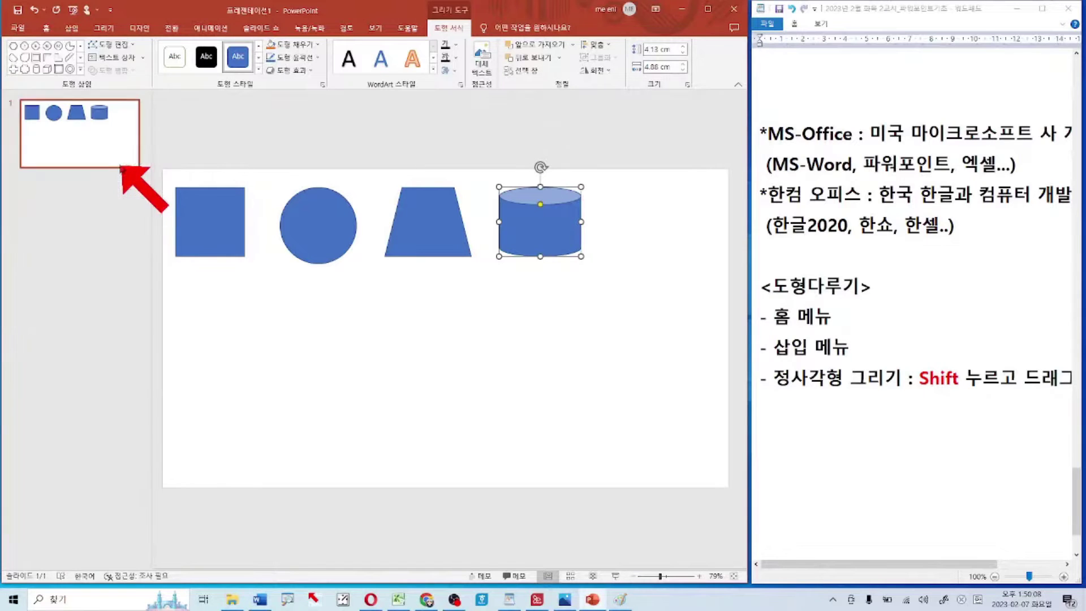
pyautogui.moveTo(612, 187); pyautogui.dragTo(688, 263)
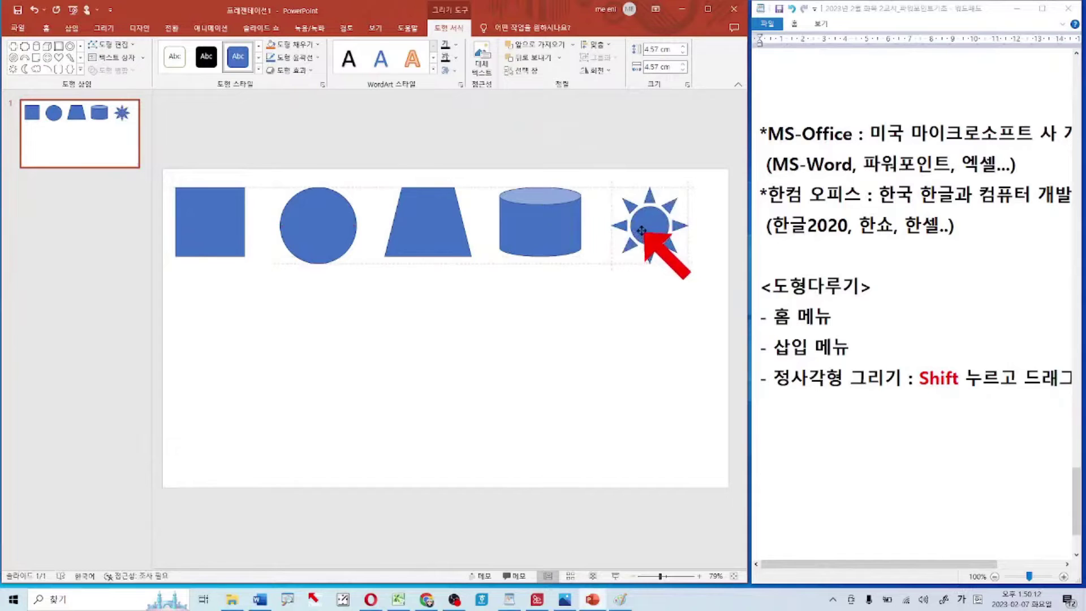
pyautogui.click(575, 321)
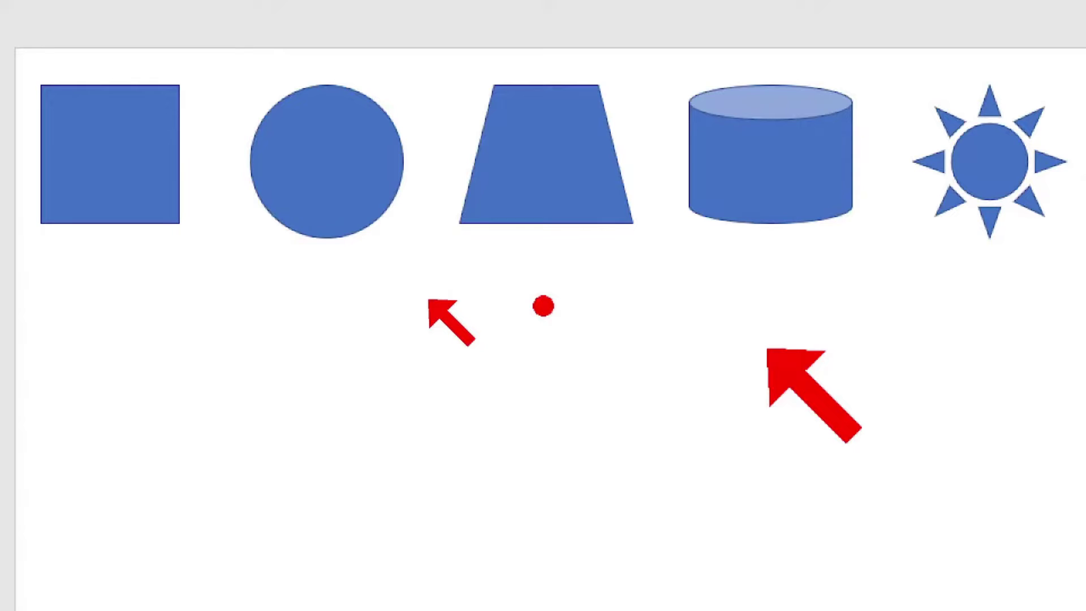
pyautogui.moveTo(563, 254); pyautogui.dragTo(543, 380)
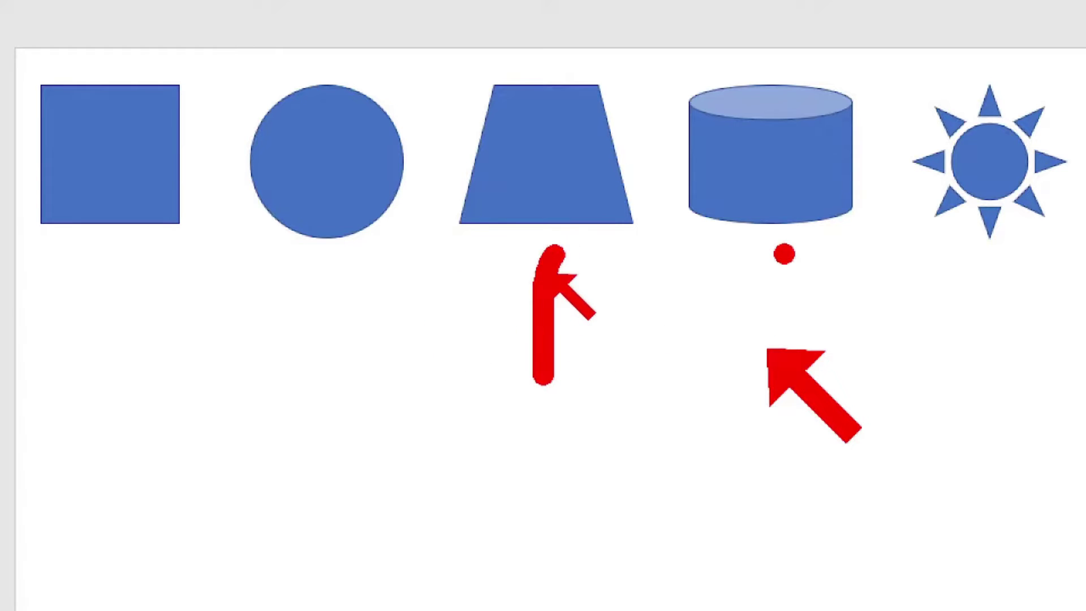
pyautogui.moveTo(784, 254); pyautogui.dragTo(774, 385)
pyautogui.moveTo(990, 243); pyautogui.dragTo(991, 334)
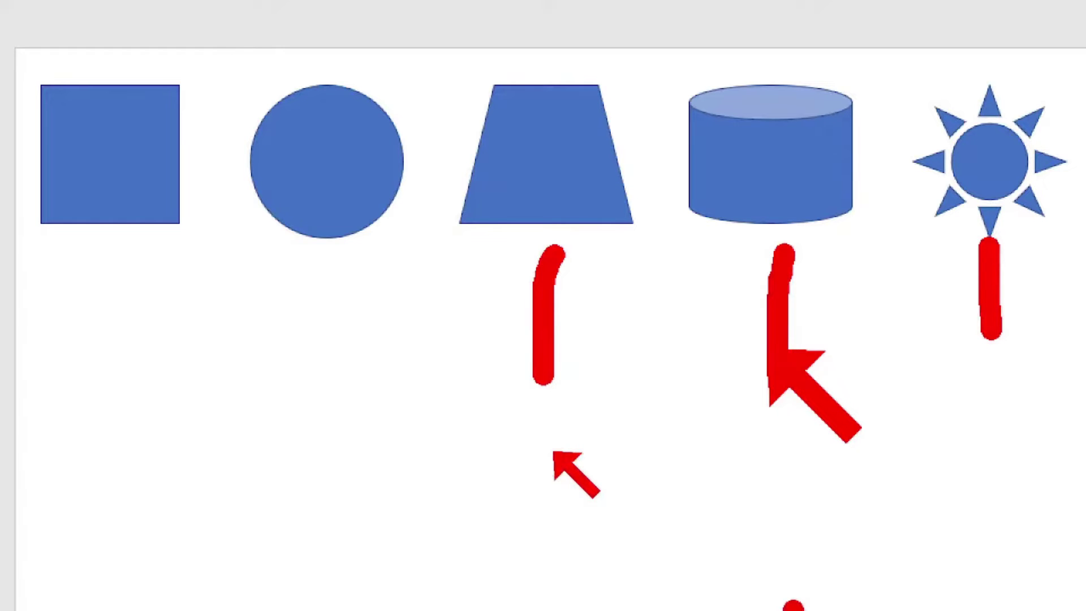
pyautogui.moveTo(419, 2)
pyautogui.mouseDown()
pyautogui.moveTo(441, 345)
pyautogui.moveTo(424, 458)
pyautogui.mouseUp()
pyautogui.moveTo(599, 286)
pyautogui.mouseDown()
pyautogui.moveTo(459, 285)
pyautogui.moveTo(1083, 306)
pyautogui.mouseUp()
pyautogui.moveTo(1047, 252)
pyautogui.mouseDown()
pyautogui.moveTo(1085, 292)
pyautogui.moveTo(1024, 360)
pyautogui.mouseUp()
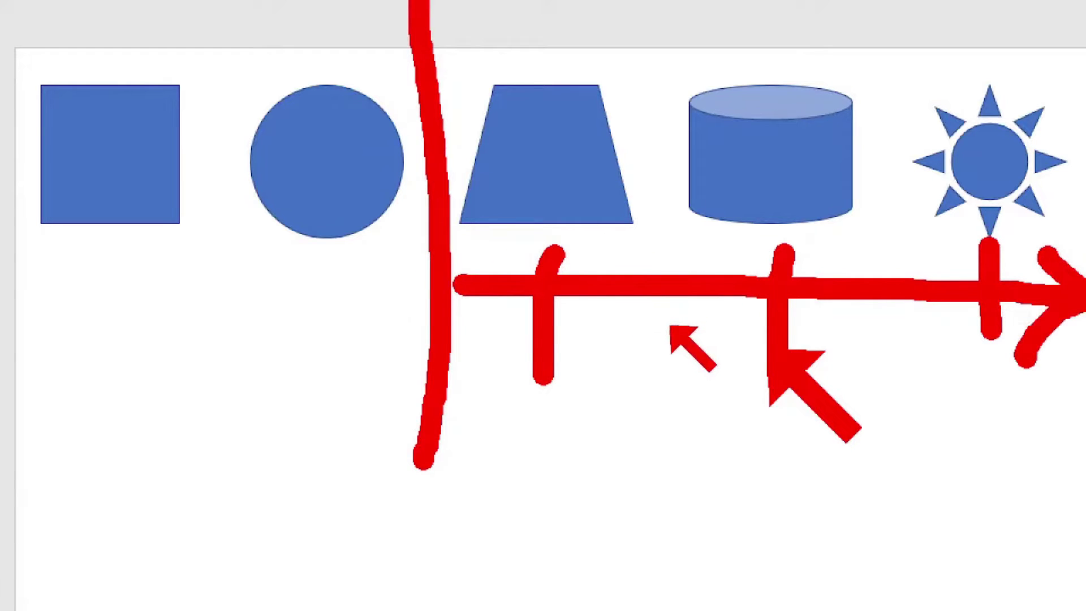
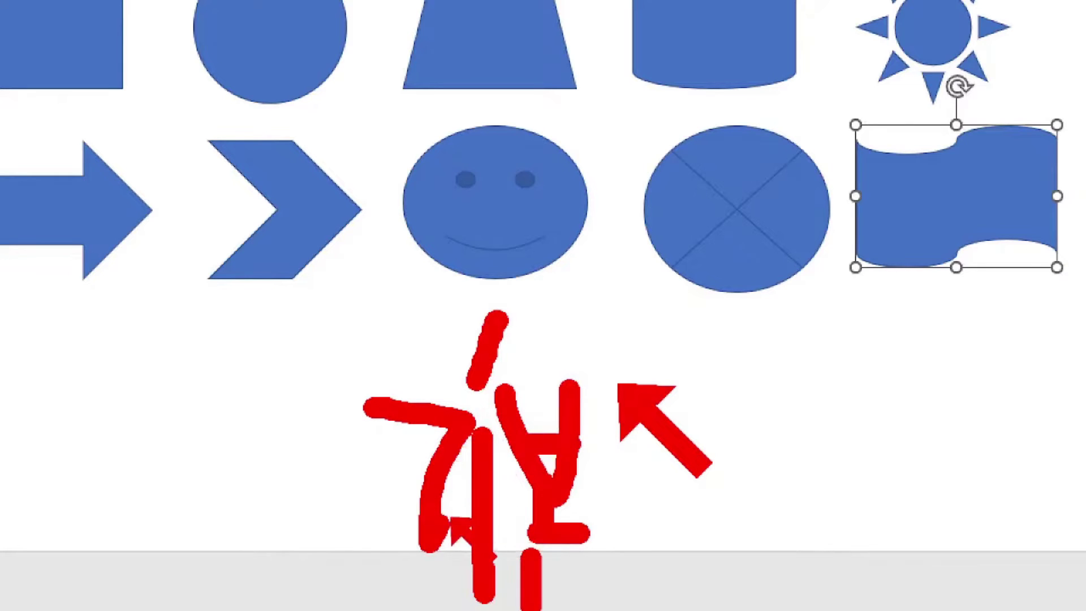
pyautogui.moveTo(652, 378); pyautogui.dragTo(693, 416)
pyautogui.moveTo(774, 328); pyautogui.dragTo(934, 310)
pyautogui.moveTo(662, 498); pyautogui.dragTo(622, 458)
pyautogui.moveTo(622, 481); pyautogui.dragTo(645, 458)
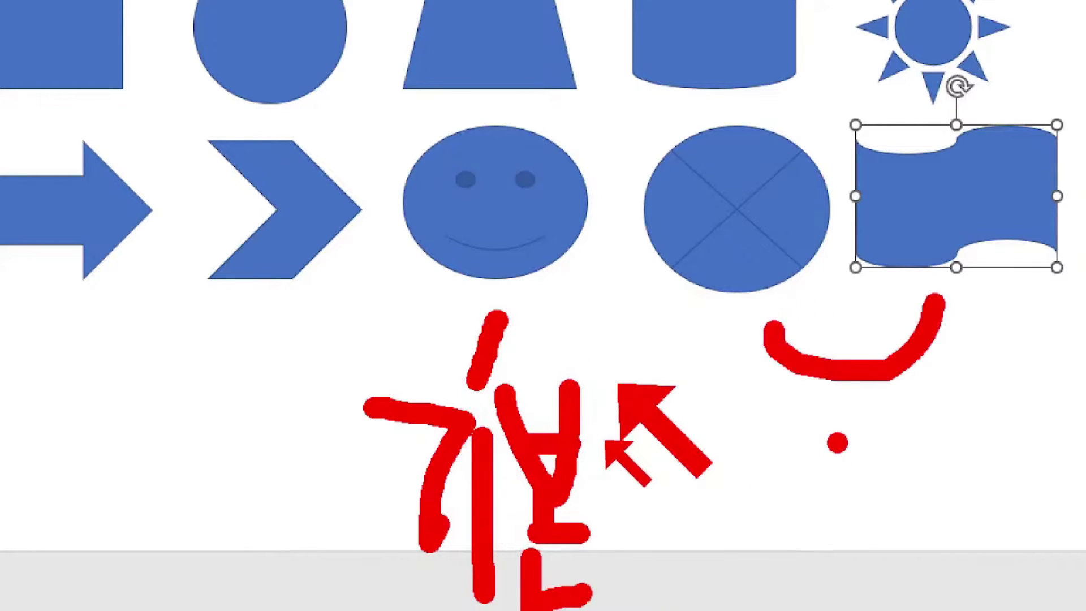
pyautogui.moveTo(818, 405); pyautogui.dragTo(769, 486)
pyautogui.moveTo(809, 432); pyautogui.dragTo(857, 458)
pyautogui.moveTo(789, 482)
pyautogui.mouseDown()
pyautogui.moveTo(874, 484)
pyautogui.moveTo(815, 566)
pyautogui.mouseUp()
pyautogui.moveTo(747, 546)
pyautogui.mouseDown()
pyautogui.moveTo(769, 591)
pyautogui.moveTo(846, 579)
pyautogui.mouseUp()
pyautogui.moveTo(890, 439); pyautogui.dragTo(891, 549)
pyautogui.moveTo(906, 498)
pyautogui.mouseDown()
pyautogui.moveTo(939, 529)
pyautogui.moveTo(962, 470)
pyautogui.mouseUp()
pyautogui.moveTo(956, 423); pyautogui.dragTo(976, 571)
pyautogui.moveTo(986, 399)
pyautogui.mouseDown()
pyautogui.moveTo(1067, 413)
pyautogui.moveTo(1013, 498)
pyautogui.moveTo(1064, 544)
pyautogui.moveTo(1084, 546)
pyautogui.mouseUp()
pyautogui.moveTo(26, 321)
pyautogui.mouseDown()
pyautogui.moveTo(182, 340)
pyautogui.moveTo(277, 306)
pyautogui.mouseUp()
pyautogui.moveTo(32, 368)
pyautogui.mouseDown()
pyautogui.moveTo(35, 430)
pyautogui.moveTo(116, 422)
pyautogui.mouseUp()
pyautogui.moveTo(56, 476)
pyautogui.mouseDown()
pyautogui.moveTo(34, 541)
pyautogui.moveTo(73, 498)
pyautogui.moveTo(77, 557)
pyautogui.mouseUp()
pyautogui.moveTo(61, 560); pyautogui.dragTo(62, 608)
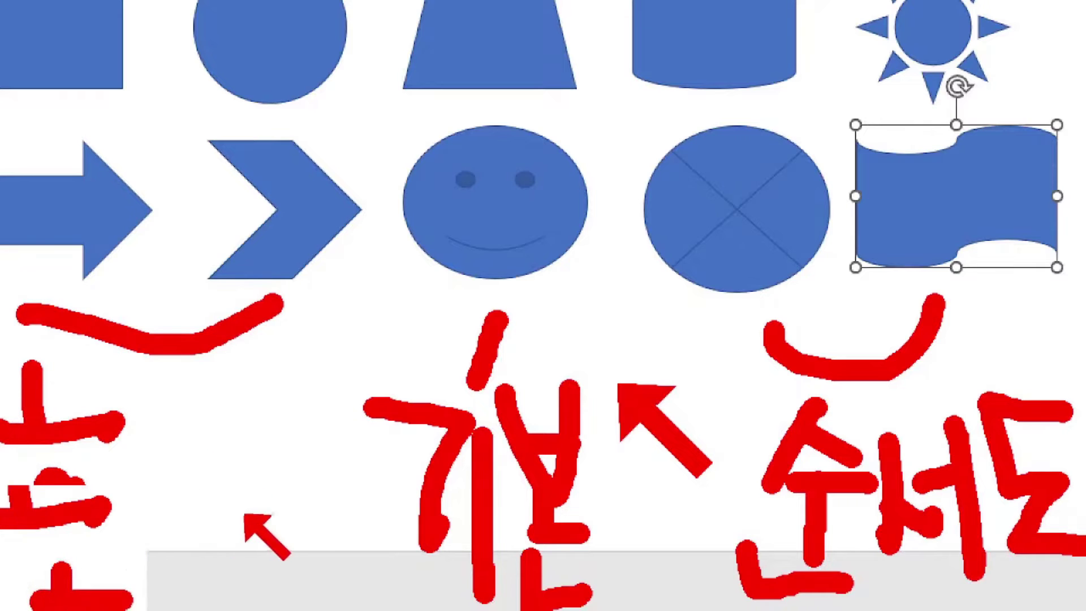
pyautogui.moveTo(198, 314); pyautogui.dragTo(213, 608)
pyautogui.moveTo(218, 495); pyautogui.dragTo(291, 480)
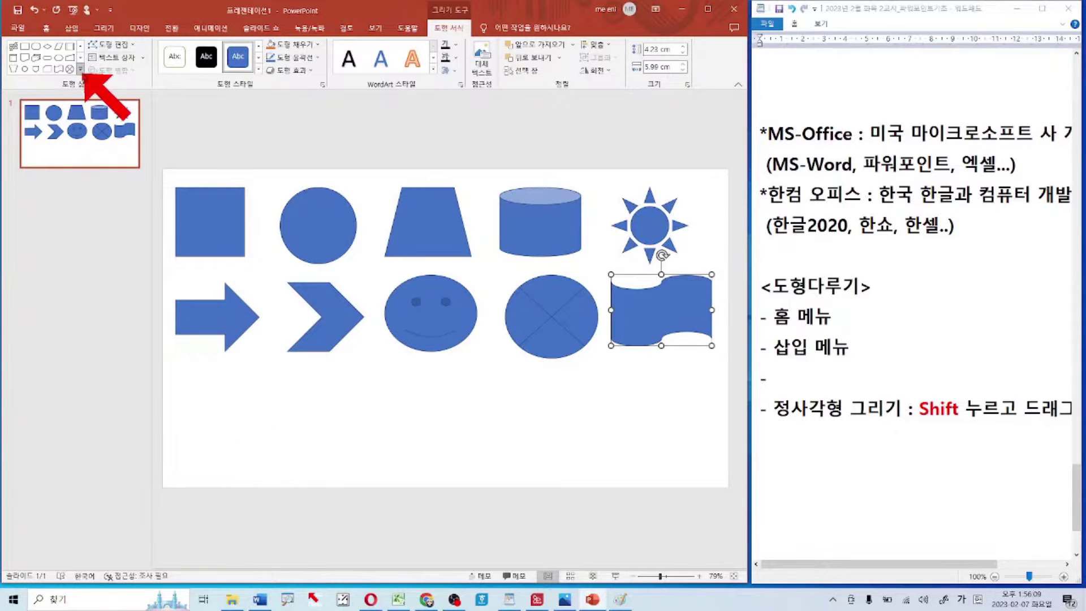
# Draw a five-point star about 5.35 cm high and 7.32 cm wide below the right arrow
pyautogui.click(80, 68)
pyautogui.click(80, 69)
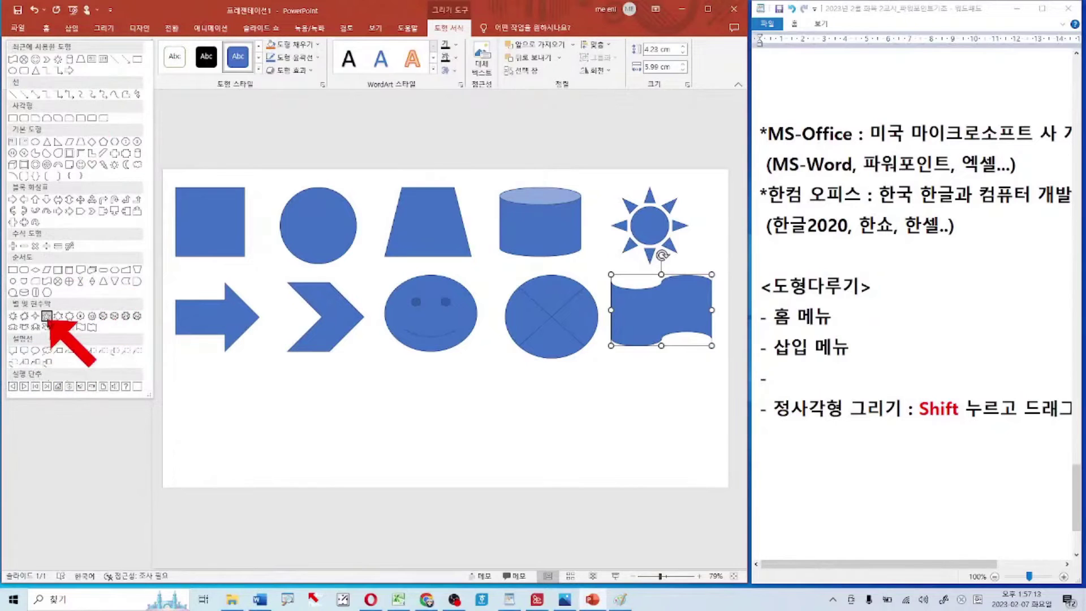
pyautogui.click(47, 327)
pyautogui.moveTo(180, 375); pyautogui.dragTo(303, 465)
# Draw a seven-point star about 5.79 cm high and 6.64 cm wide to the right of the five-point star
pyautogui.click(81, 69)
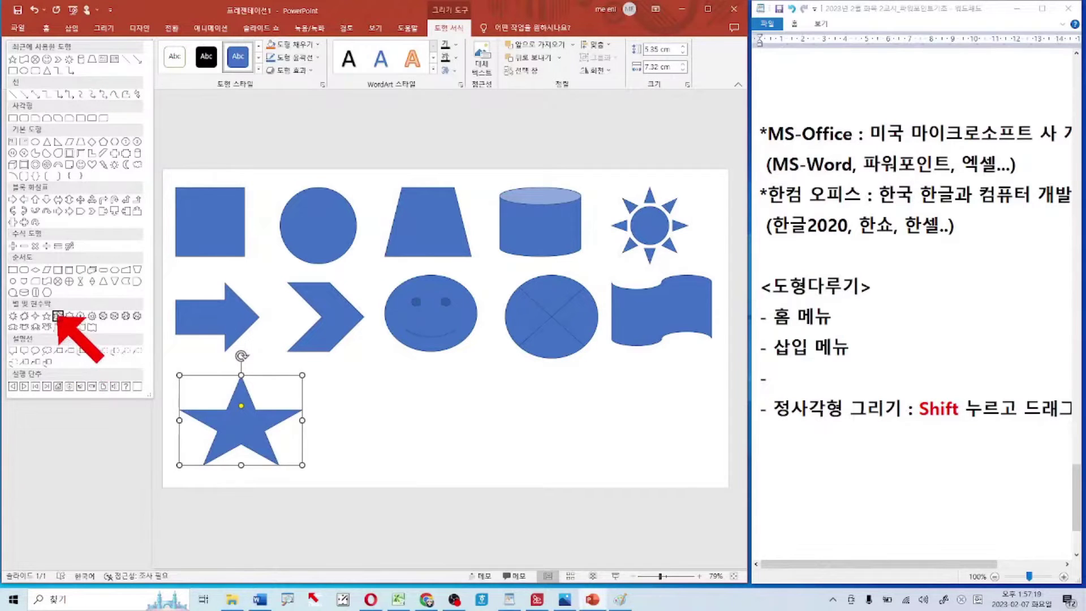
pyautogui.click(57, 315)
pyautogui.moveTo(340, 367); pyautogui.dragTo(451, 465)
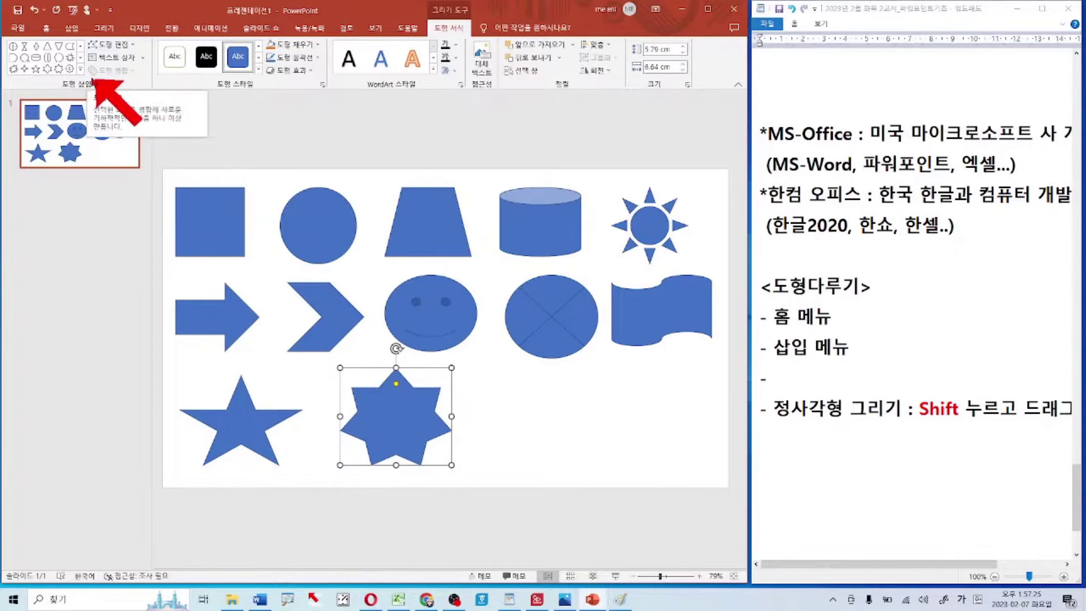
# Draw a ten-point star about 5 cm high and 5.6 cm wide to the right of the seven-point star
pyautogui.click(80, 69)
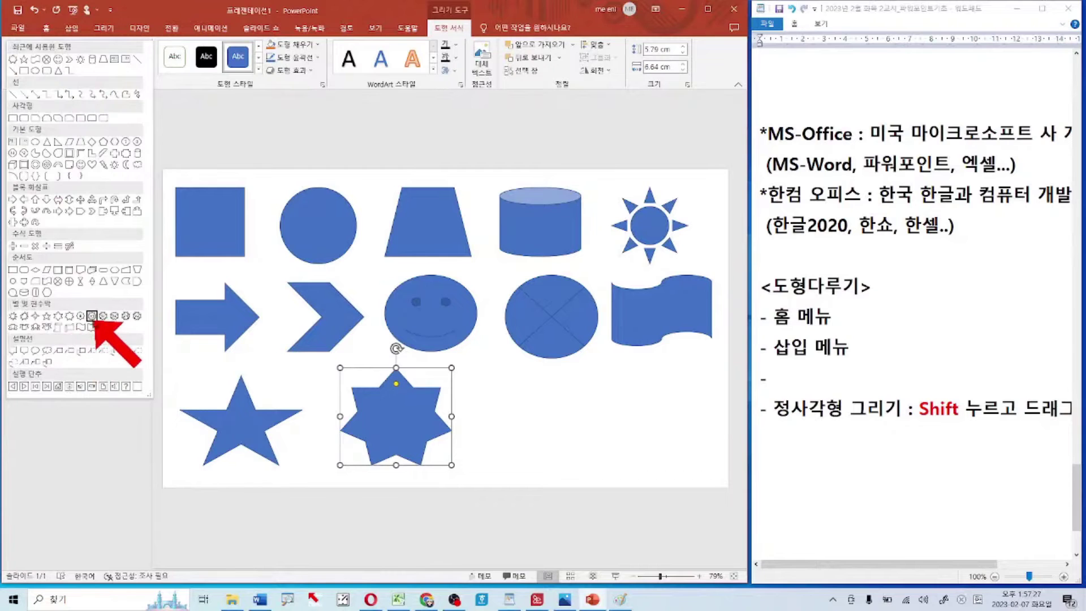
pyautogui.click(80, 316)
pyautogui.moveTo(470, 379); pyautogui.dragTo(564, 464)
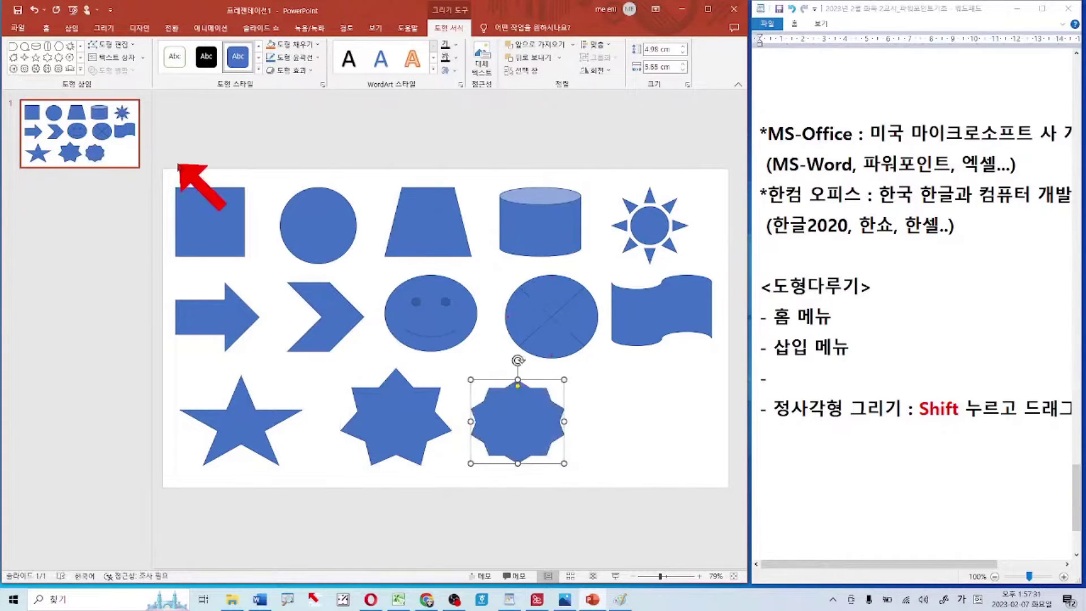
# Draw a 32-point star about 5.35 cm high and 6.4 cm wide to the right of the ten-point star
pyautogui.click(81, 68)
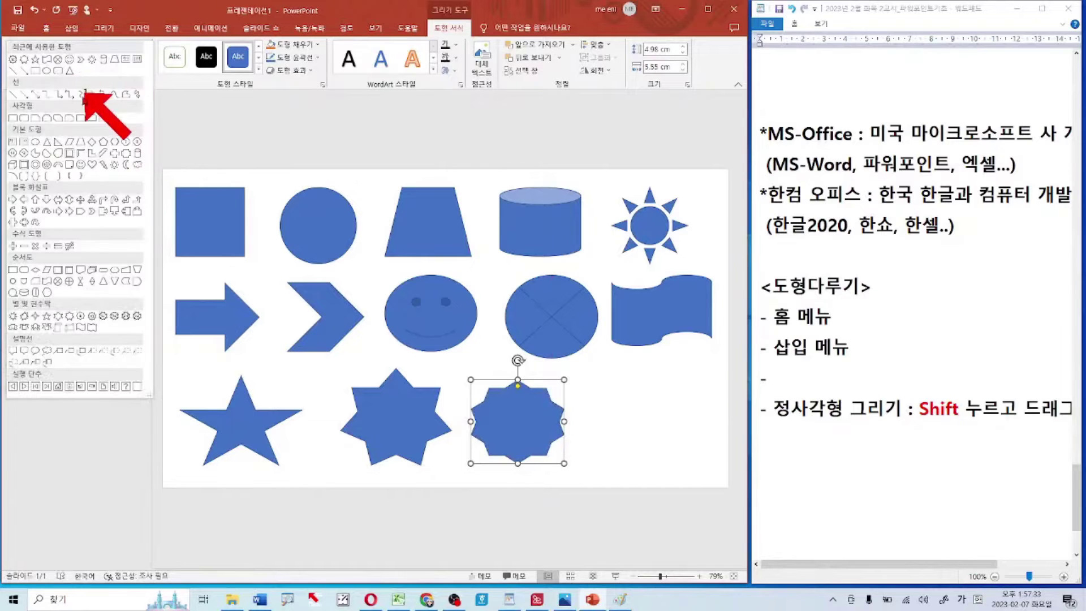
pyautogui.click(138, 316)
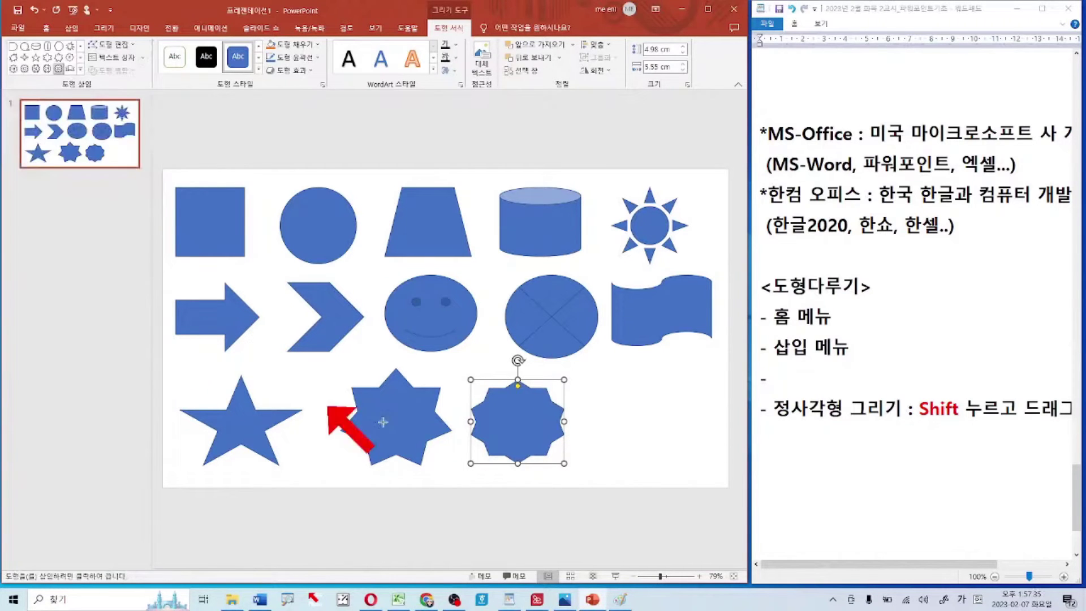
pyautogui.moveTo(599, 376); pyautogui.dragTo(705, 465)
# In the WordPad notes, replace the dashes before "홈 메뉴" and "삽입 메뉴" with "방법1)" and "방법2)"
pyautogui.click(813, 441)
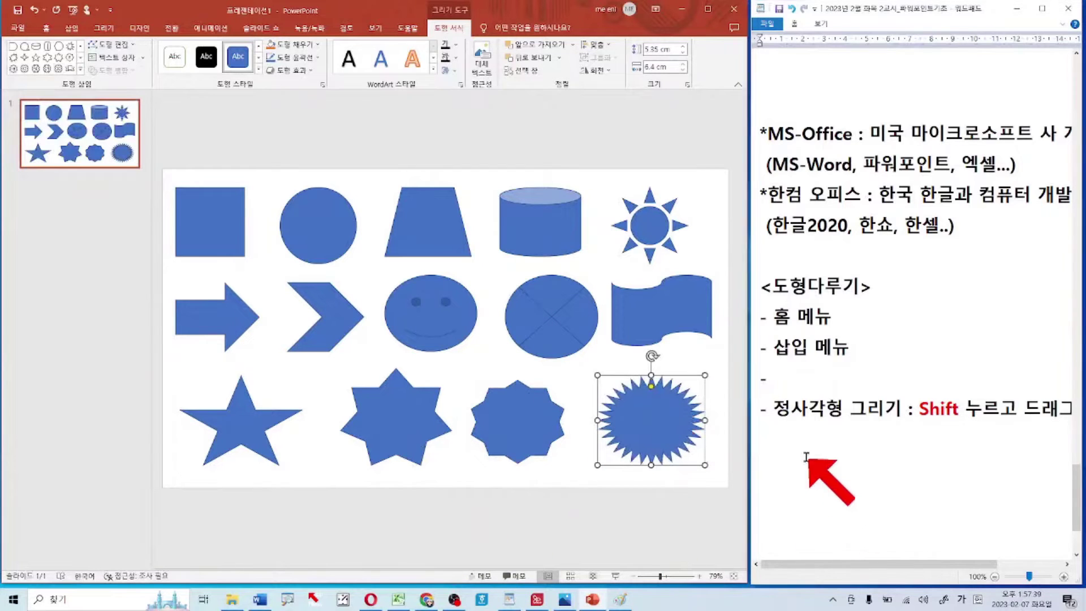
pyautogui.click(767, 320)
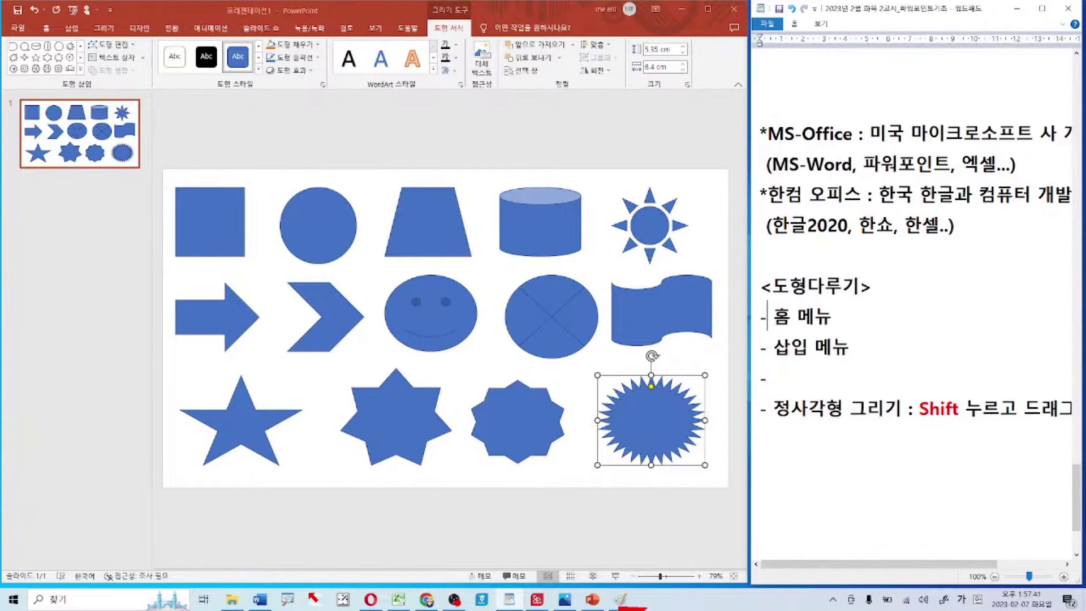
pyautogui.press('BackSpace')
pyautogui.write('방버')
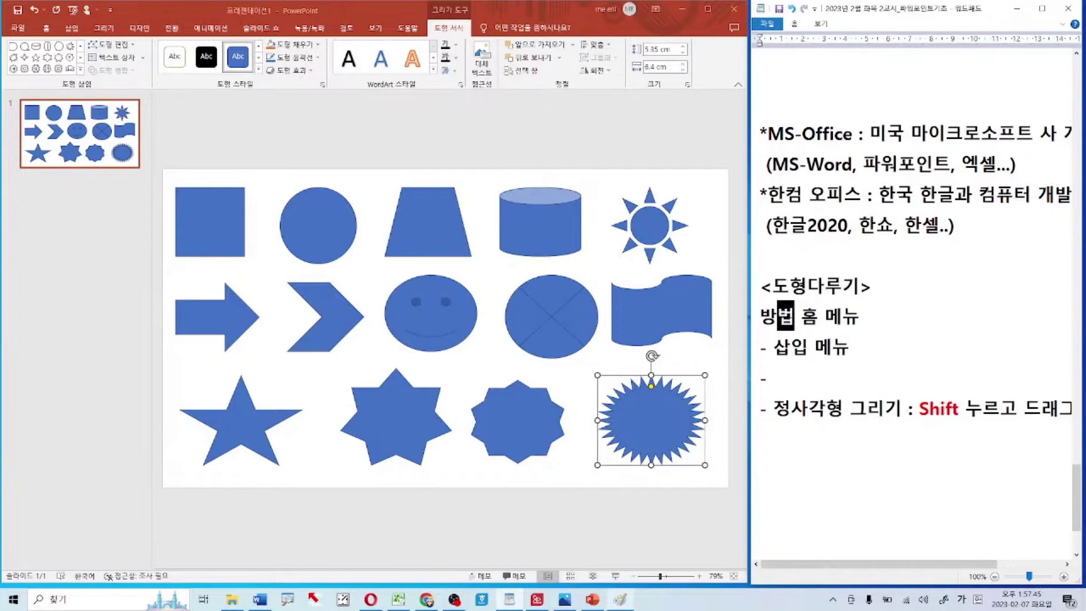
pyautogui.write('ㅂ1')
pyautogui.write('(')
pyautogui.press('BackSpace')
pyautogui.write(')')
pyautogui.press('BackSpace')
pyautogui.write('방법2)')
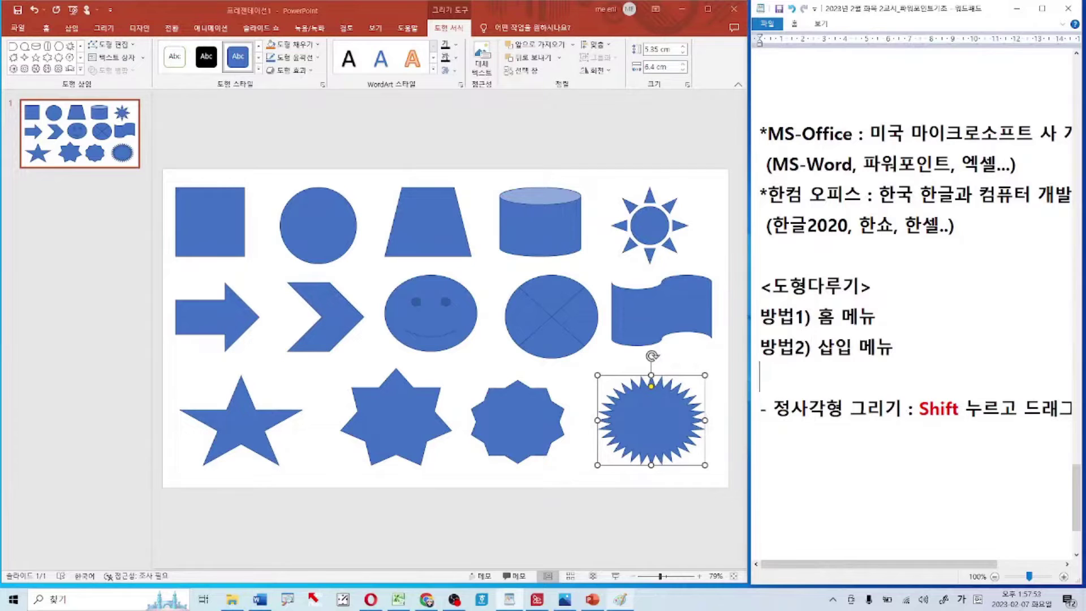
# Fill the line below "삽입 메뉴" with "방법2) 도형선택 > 도형 서식 메뉴"
pyautogui.write('방버')
pyautogui.write('2')
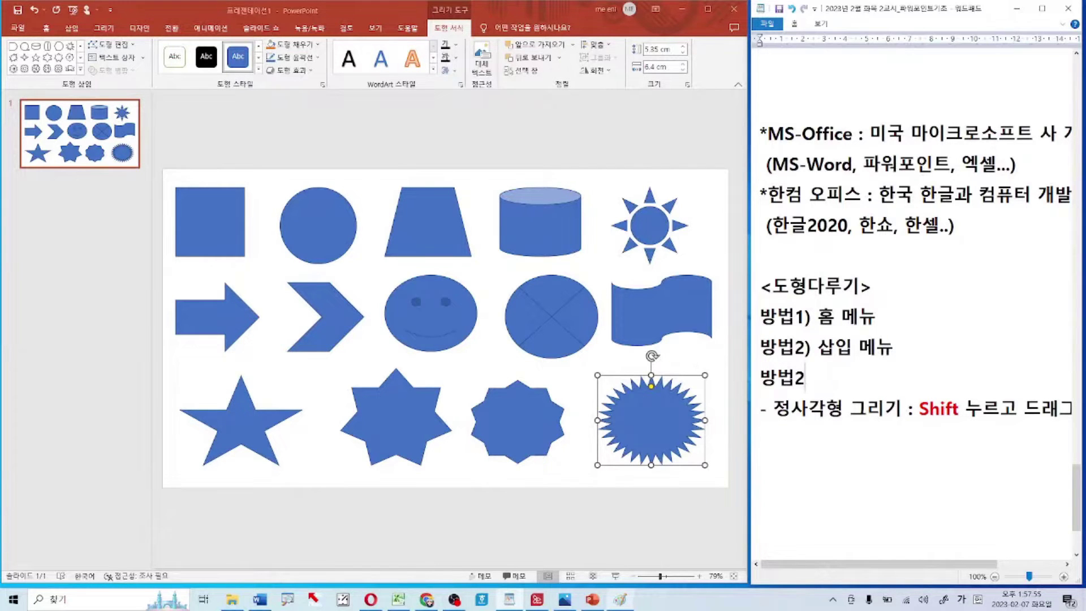
pyautogui.write(') 도형')
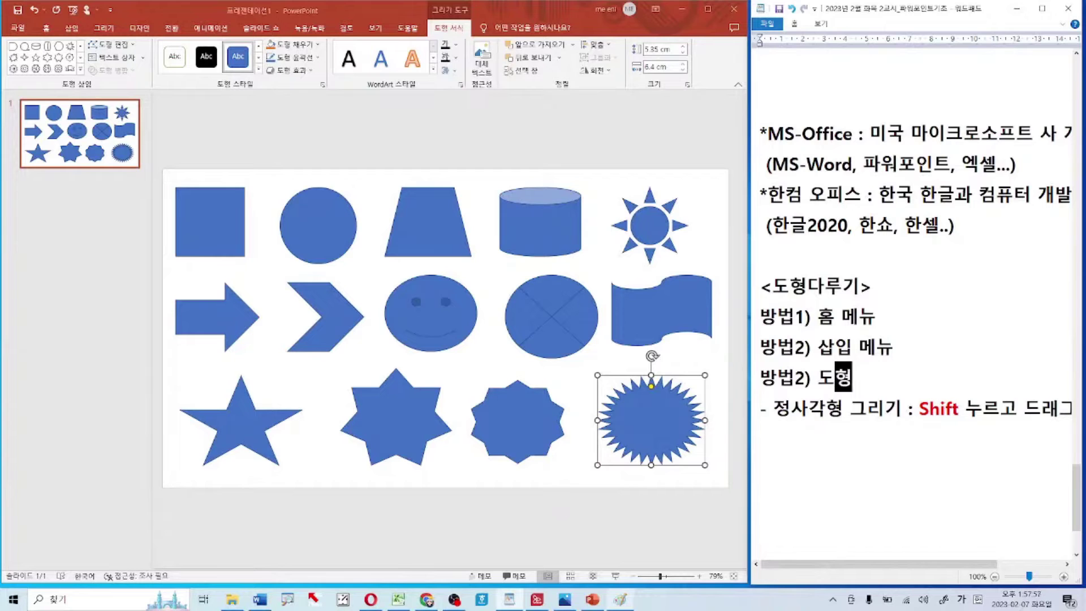
pyautogui.write('선ㅌ택 > 도형 서시')
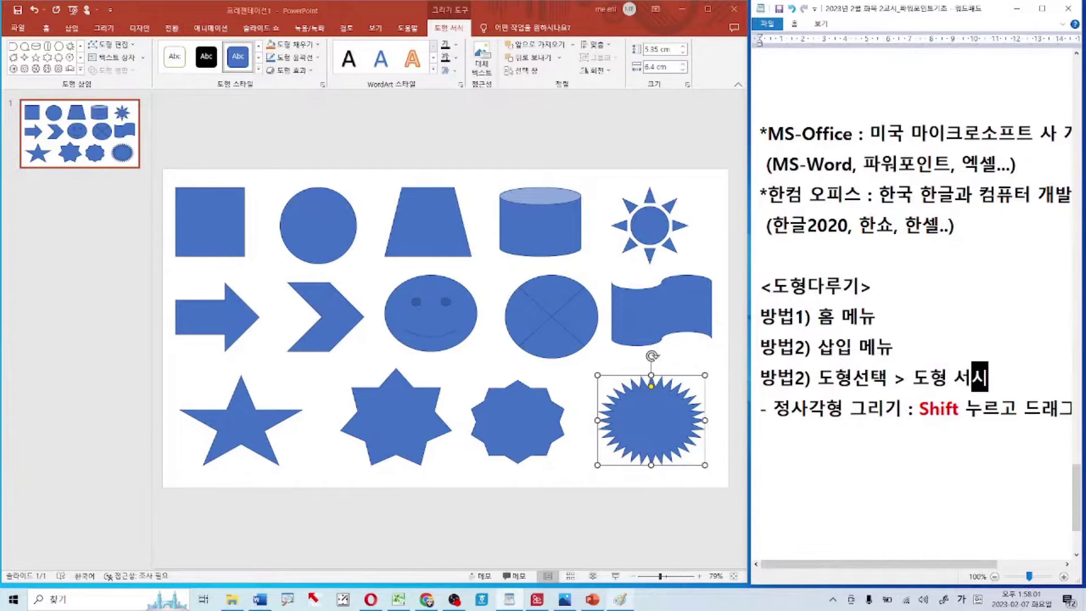
pyautogui.write(' 메뉴')
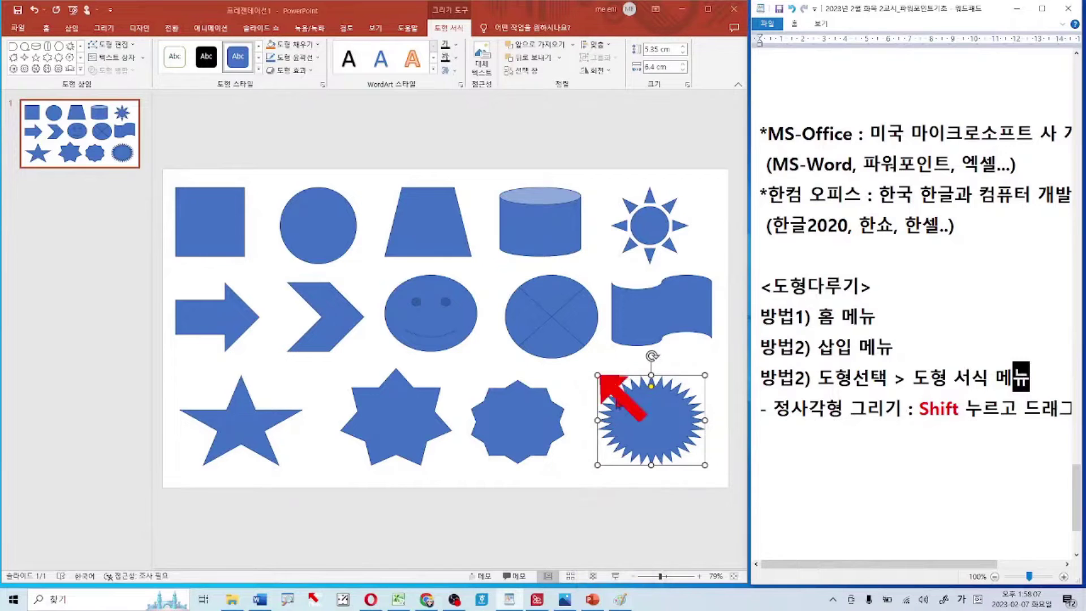
# Add the heading "<개체 조절점>" below the square-drawing note and start a new line under it
pyautogui.click(798, 481)
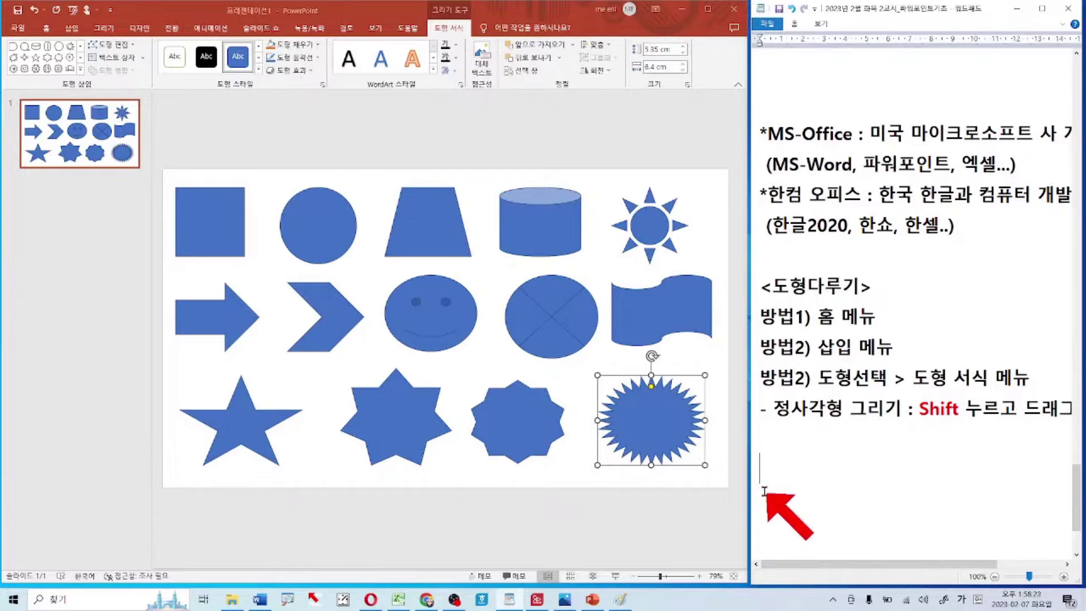
pyautogui.write('개체')
pyautogui.write(' 조저')
pyautogui.write('점>')
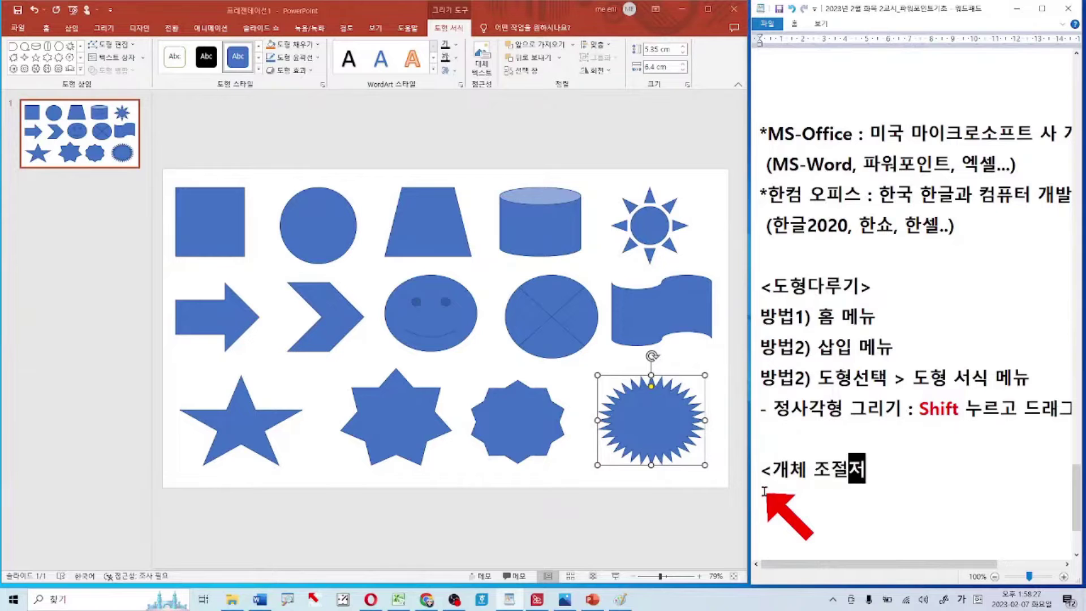
pyautogui.press('Return')
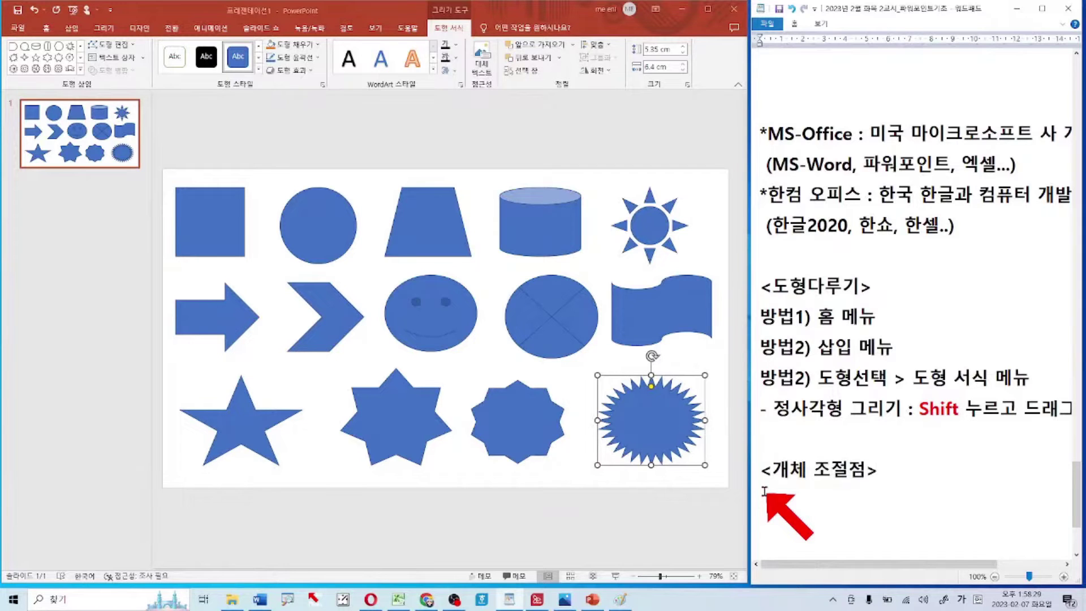
pyautogui.scroll(-2, 987, 477)
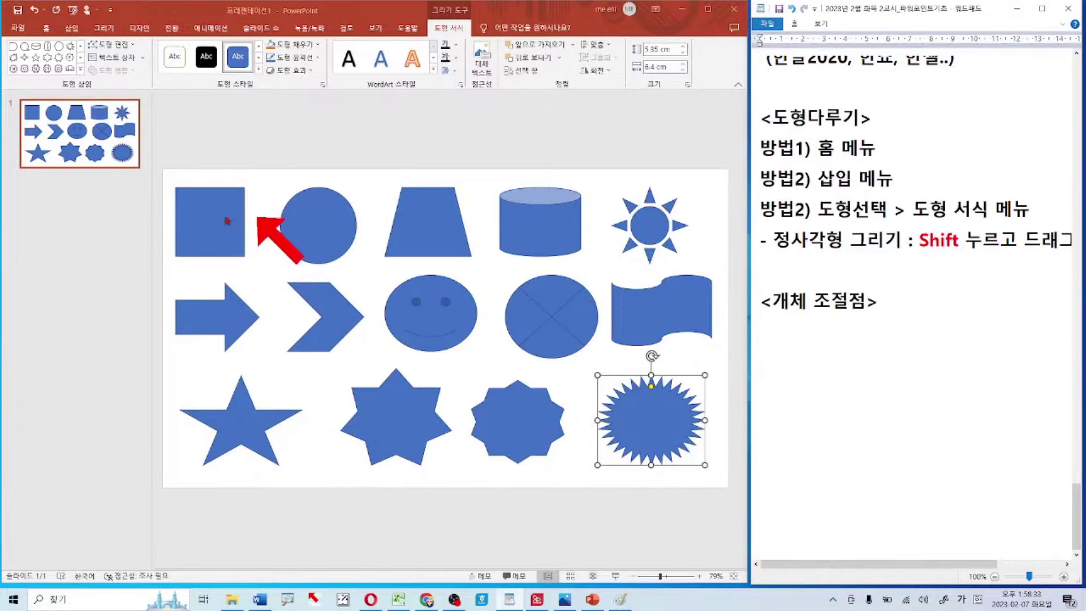
# Switch to PowerPoint and select the square and the circle alternately to view their adjustment handles
pyautogui.click(206, 225)
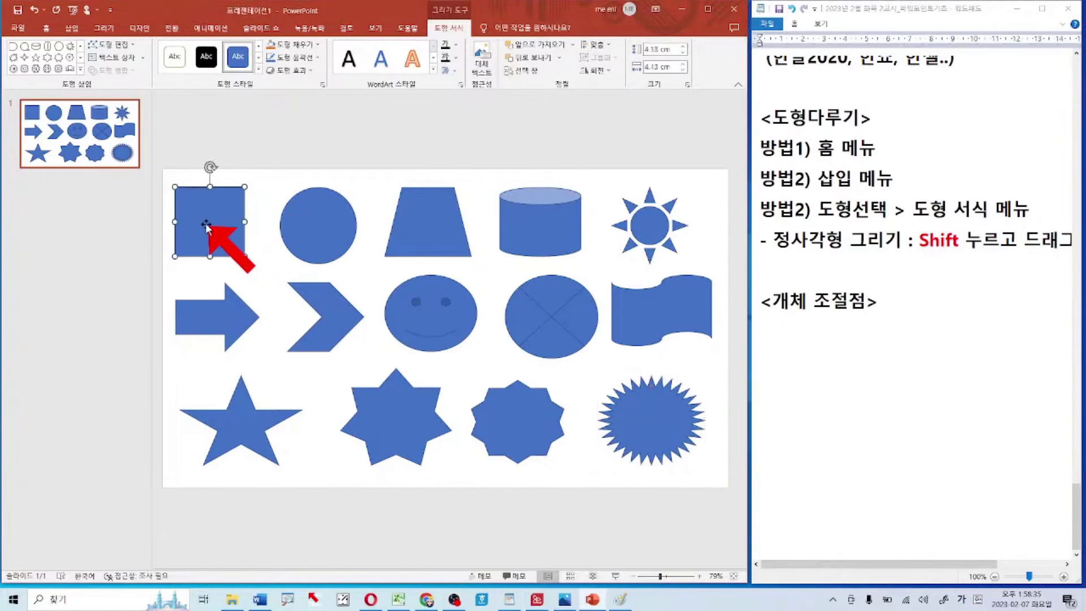
pyautogui.click(308, 218)
pyautogui.click(189, 225)
pyautogui.click(300, 213)
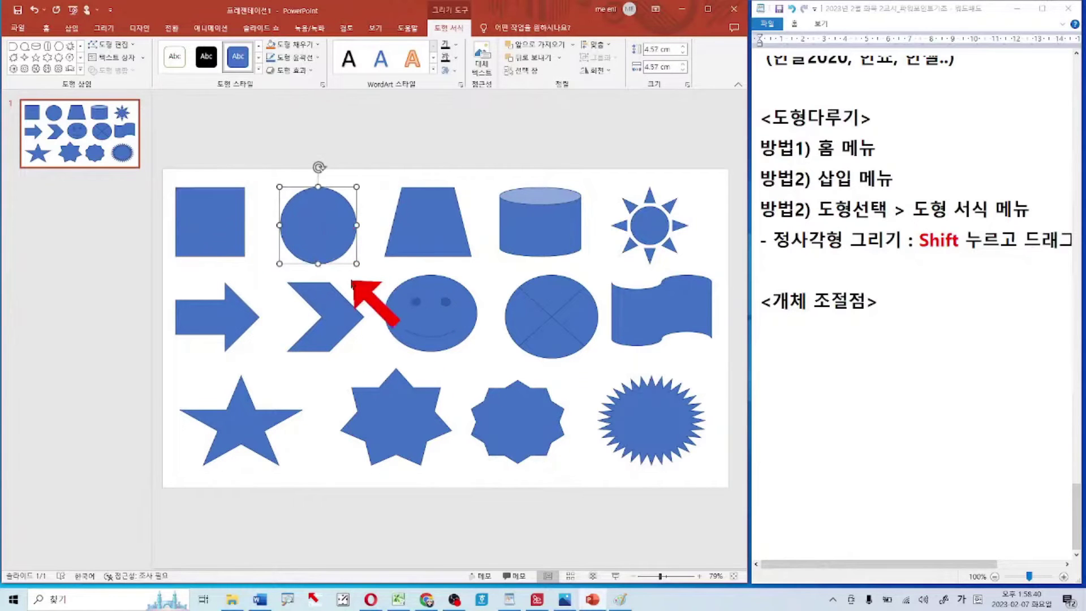
pyautogui.click(196, 226)
pyautogui.click(321, 229)
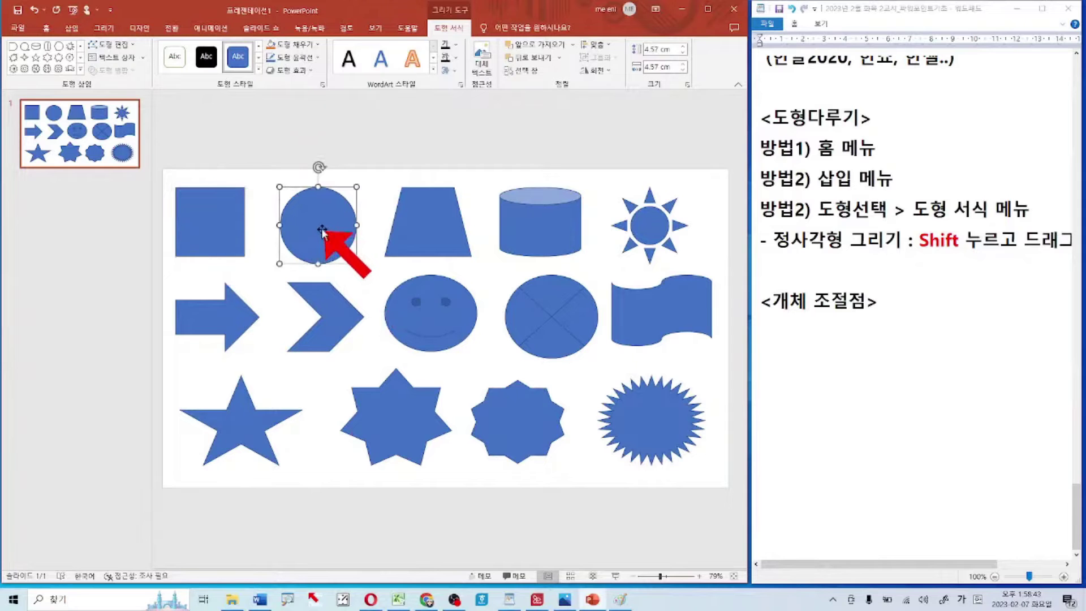
pyautogui.click(208, 236)
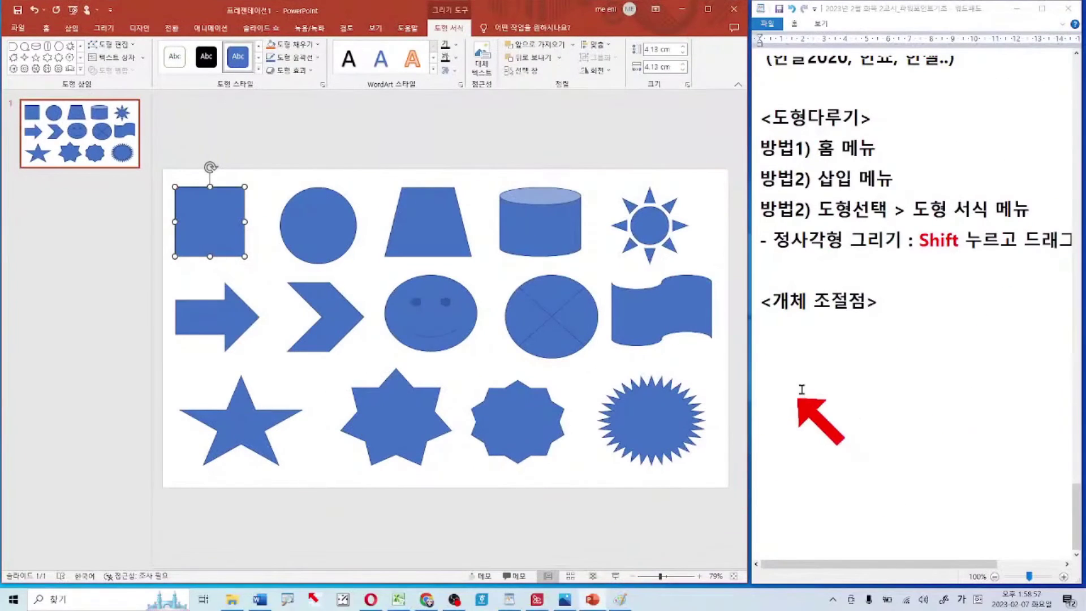
# In the WordPad notes, add the line "- 하얀색 조절점 : 크기 조절" under the "<개체 조절점>" heading and start a new line
pyautogui.click(818, 358)
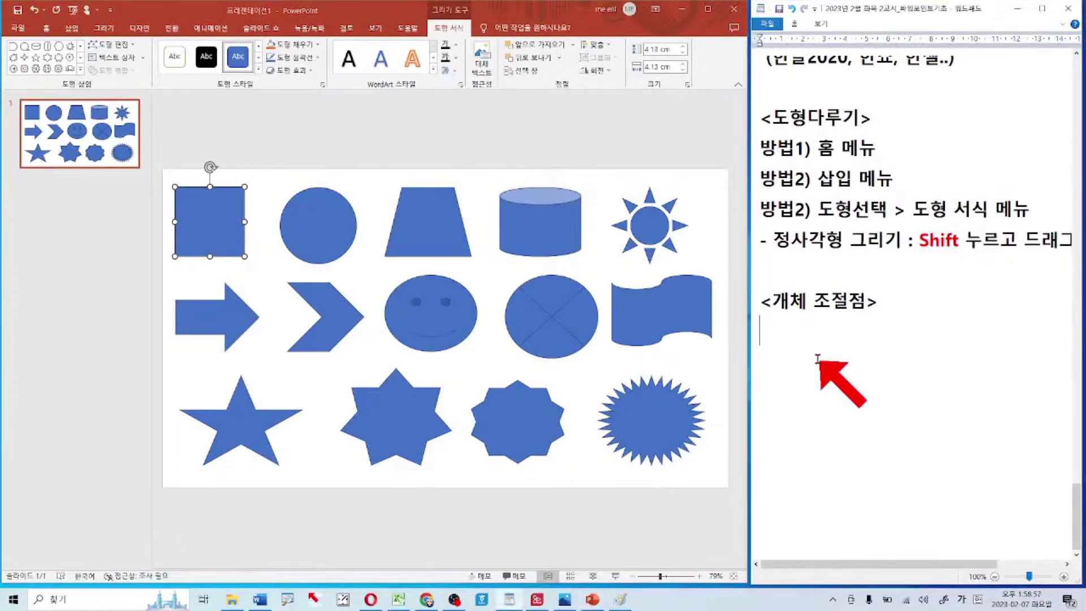
pyautogui.write('하야')
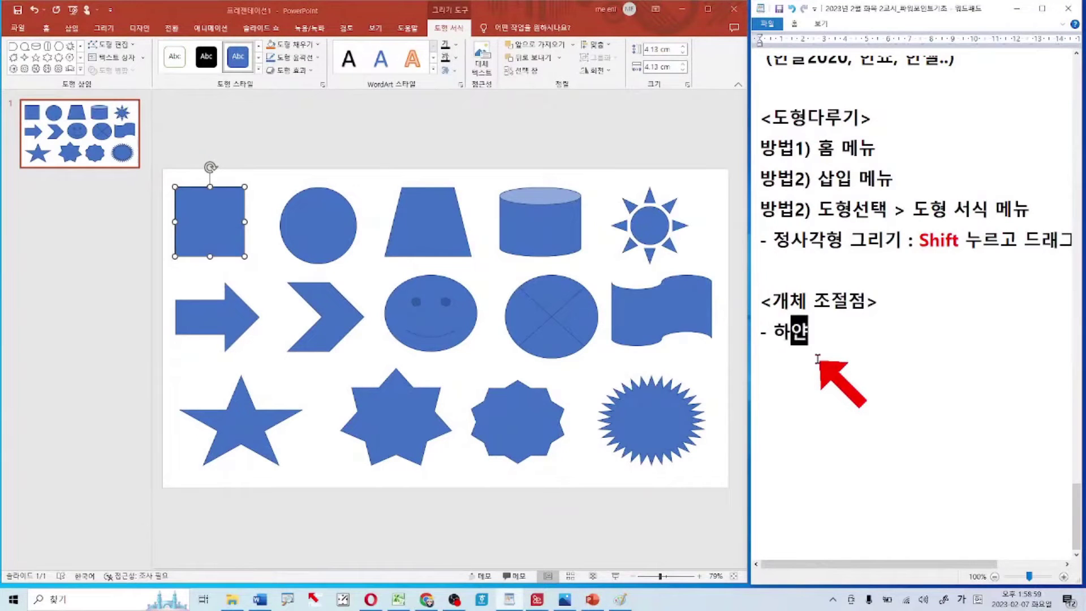
pyautogui.write('색 조')
pyautogui.press('BackSpace')
pyautogui.write('저')
pyautogui.press('BackSpace')
pyautogui.write('절점 ')
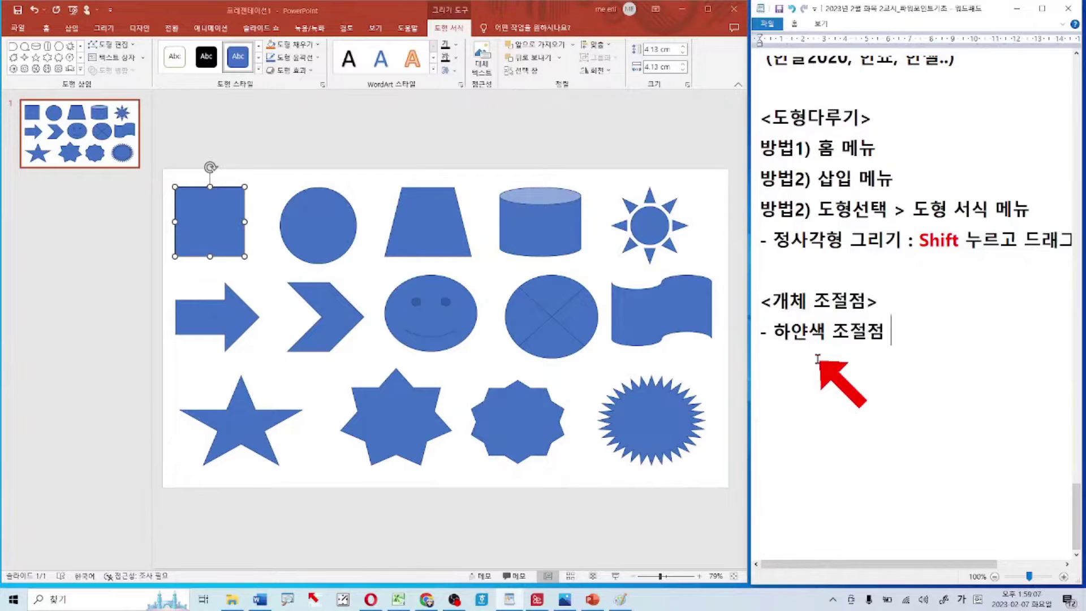
pyautogui.write(': 크기 조저')
pyautogui.write('ㄹ')
pyautogui.press('Return')
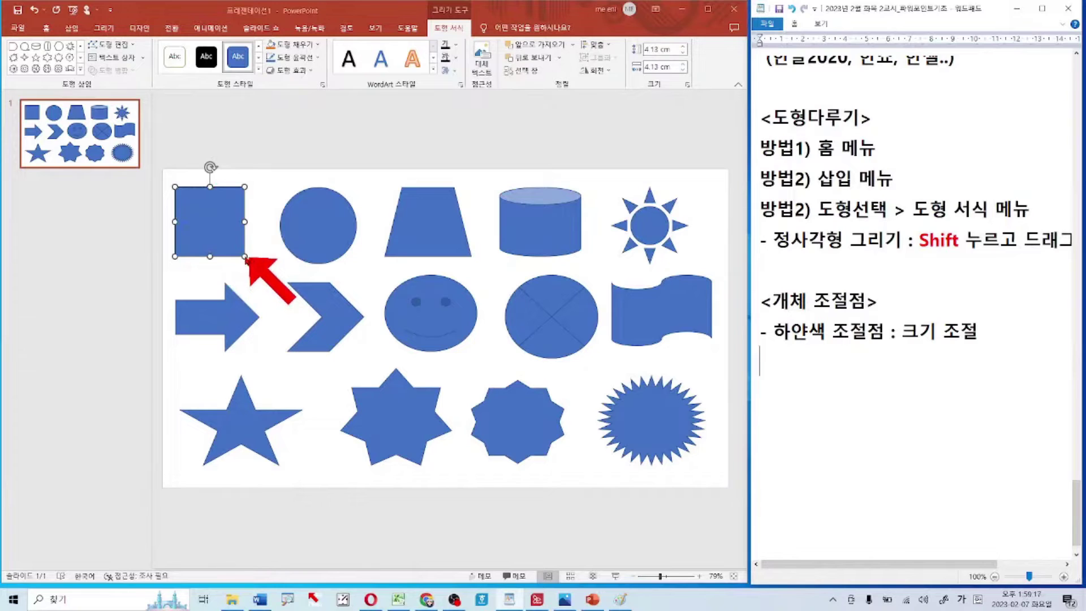
# In PowerPoint, resize the square by its corner handle, shrinking and enlarging it to finish at about 4.27 cm high and 4.57 cm wide
pyautogui.click(243, 256)
pyautogui.moveTo(245, 256)
pyautogui.mouseDown()
pyautogui.moveTo(283, 294)
pyautogui.moveTo(223, 232)
pyautogui.moveTo(243, 245)
pyautogui.moveTo(210, 249)
pyautogui.moveTo(232, 214)
pyautogui.moveTo(221, 263)
pyautogui.moveTo(240, 247)
pyautogui.mouseUp()
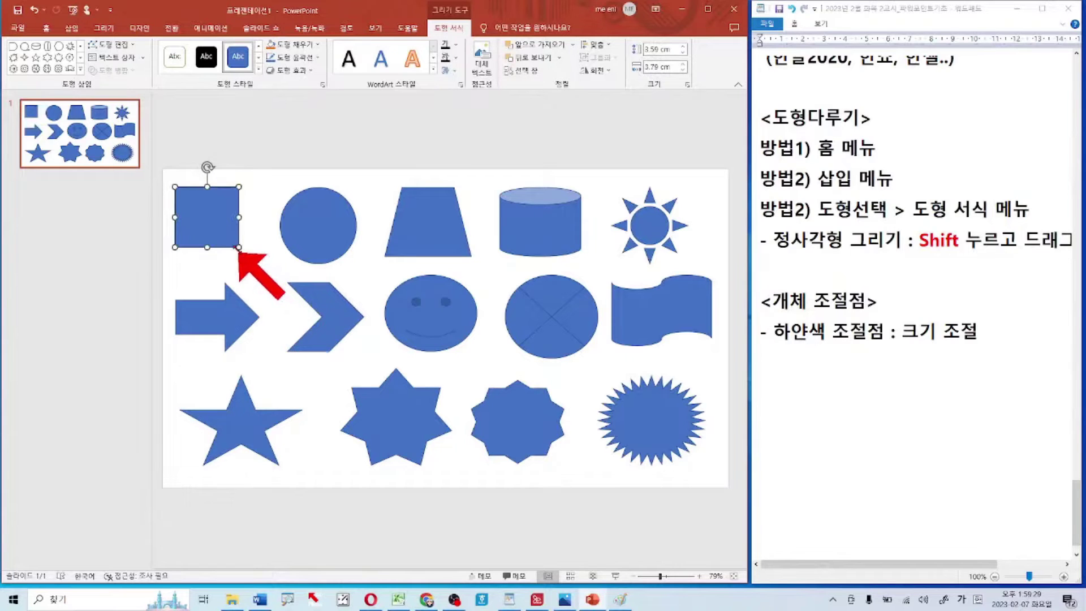
pyautogui.moveTo(240, 247); pyautogui.dragTo(259, 258)
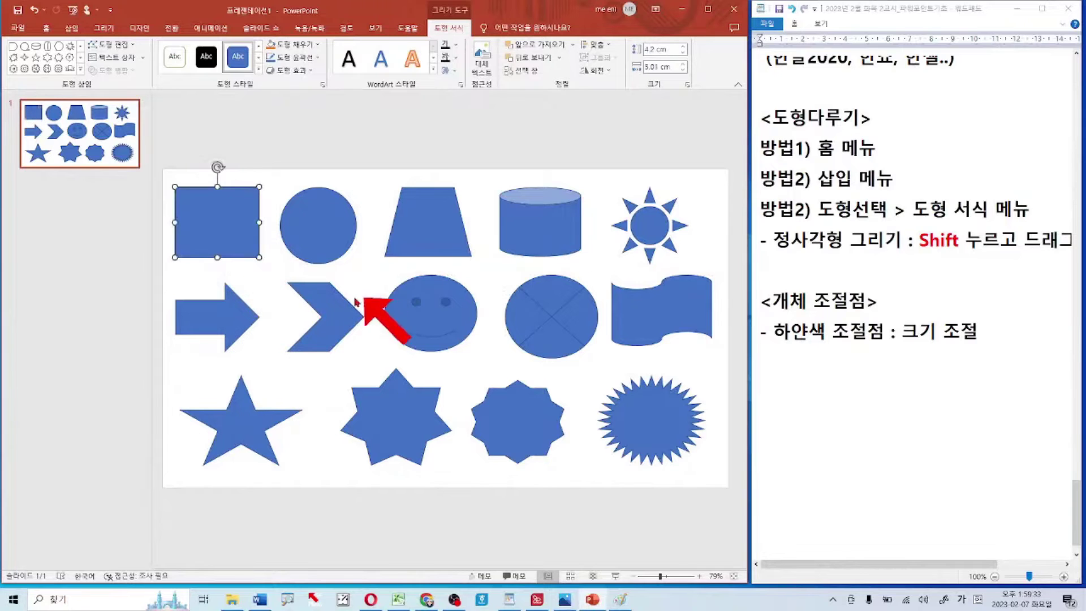
pyautogui.moveTo(260, 258); pyautogui.dragTo(252, 258)
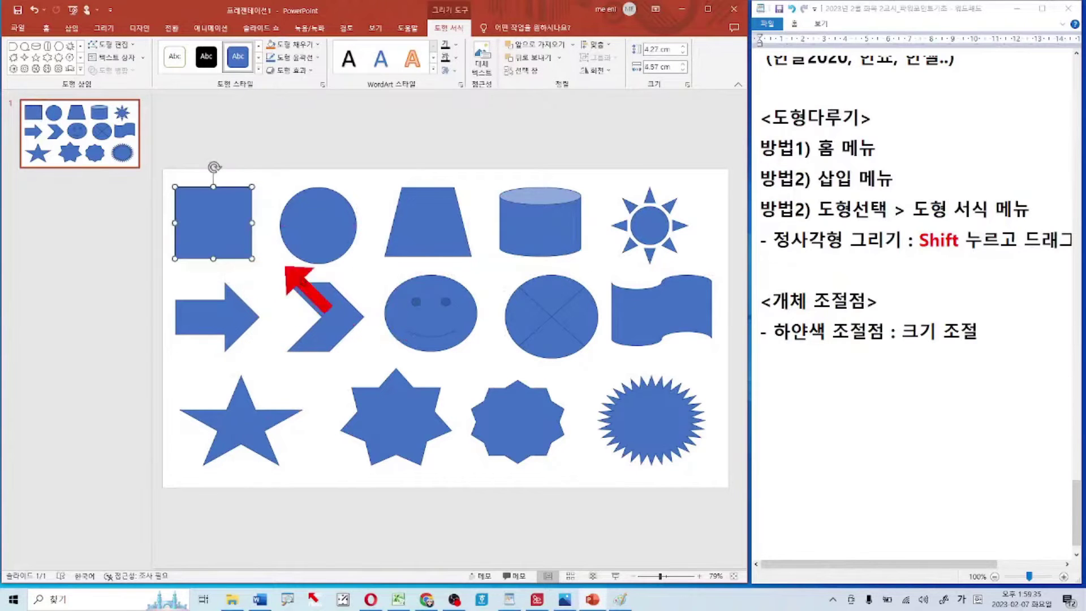
# Select the circle, trapezoid, smiley face, cylinder and sun in turn to compare their adjustment handles
pyautogui.click(323, 241)
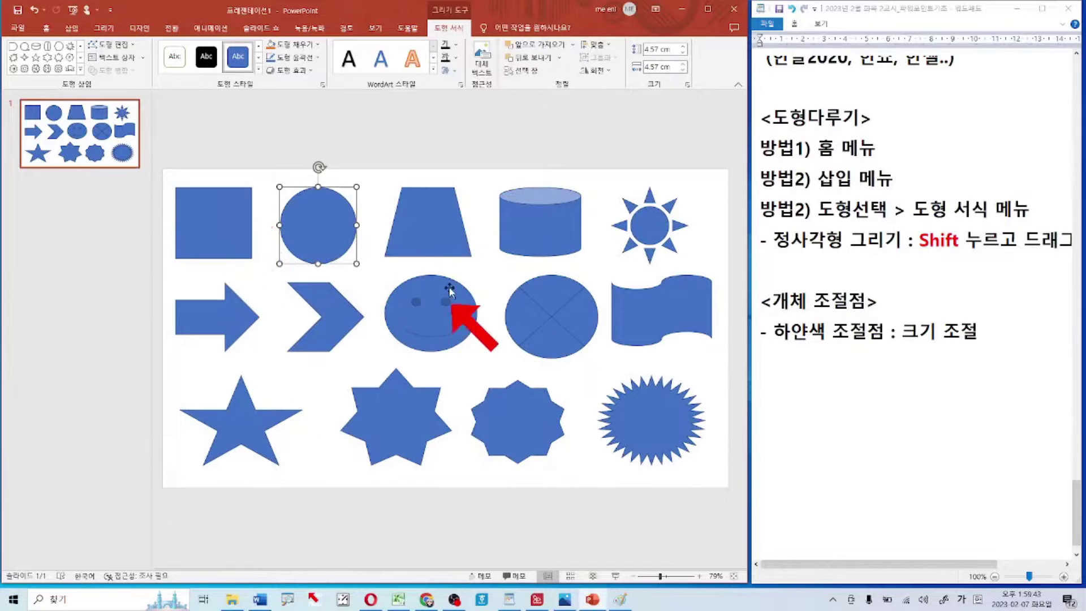
pyautogui.click(433, 229)
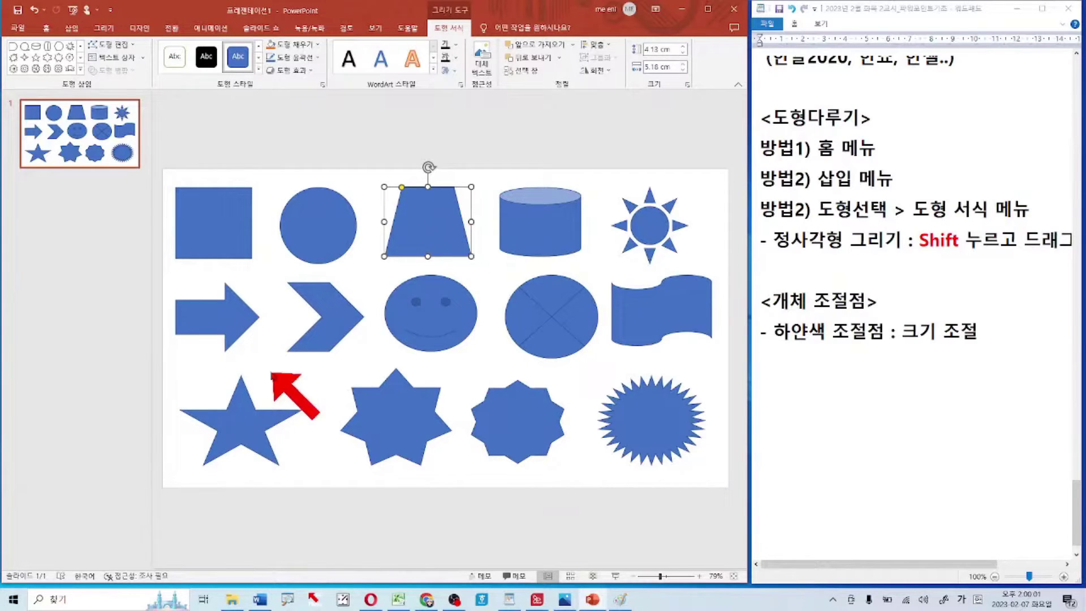
pyautogui.click(434, 313)
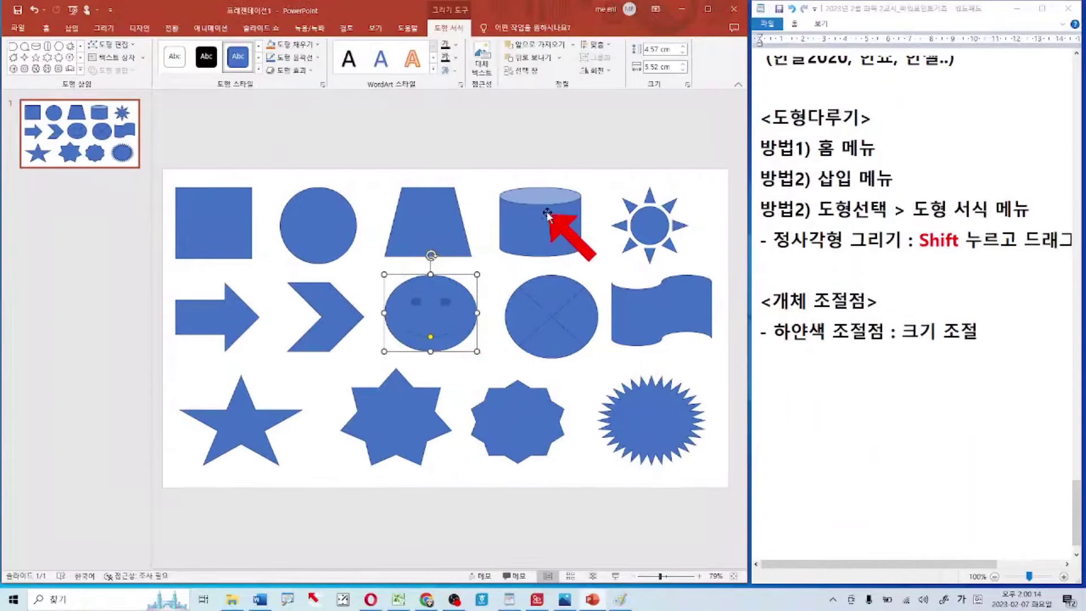
pyautogui.click(927, 18)
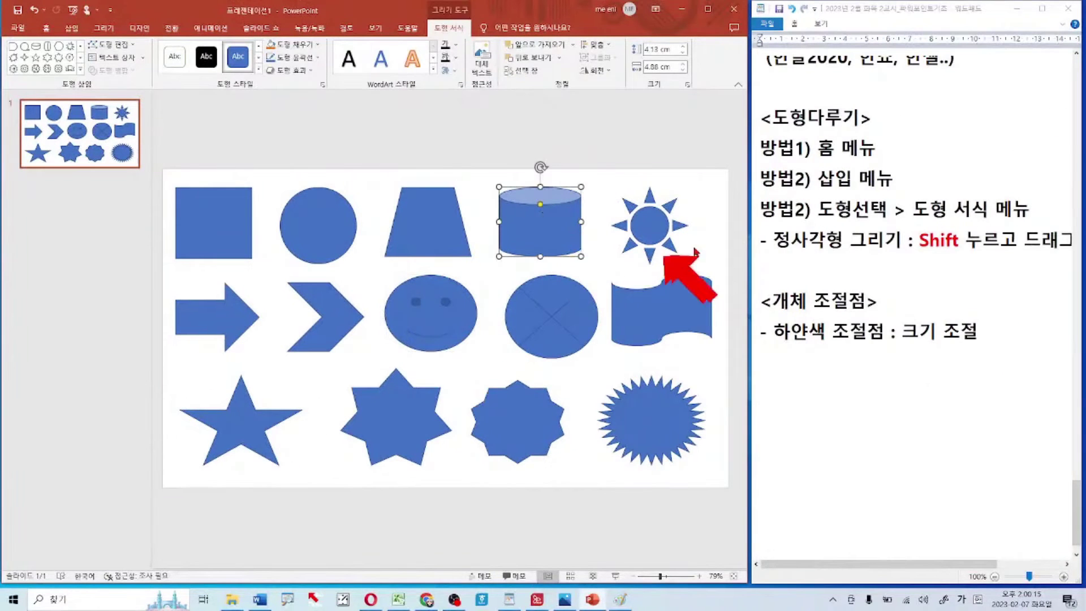
pyautogui.click(659, 227)
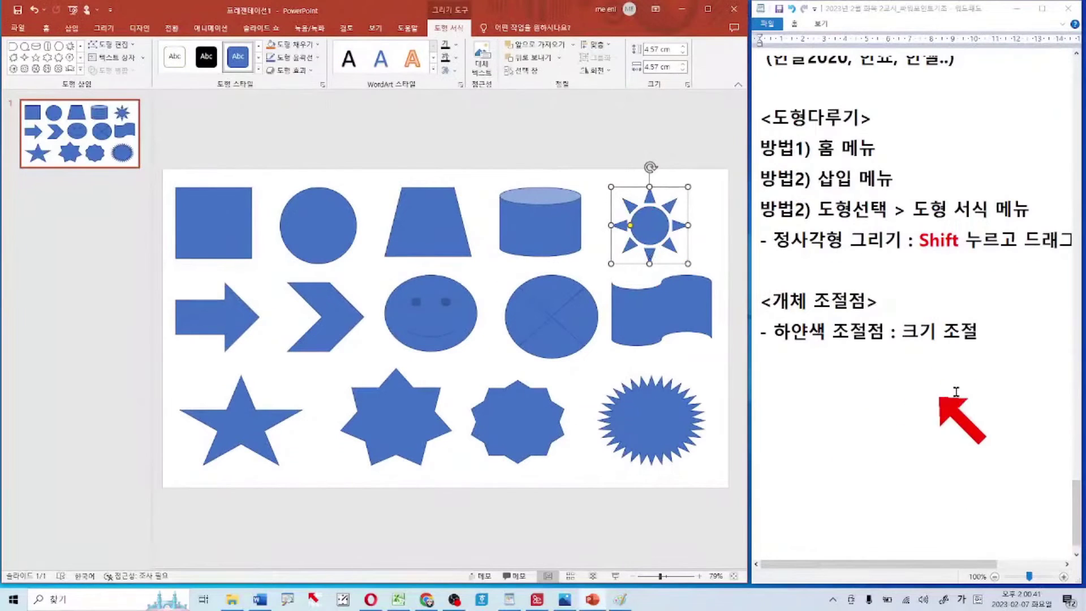
# In the WordPad notes, add the line "- 노란색 조절점 : 도형 모양 조절" below the white-handle note
pyautogui.write('노랸')
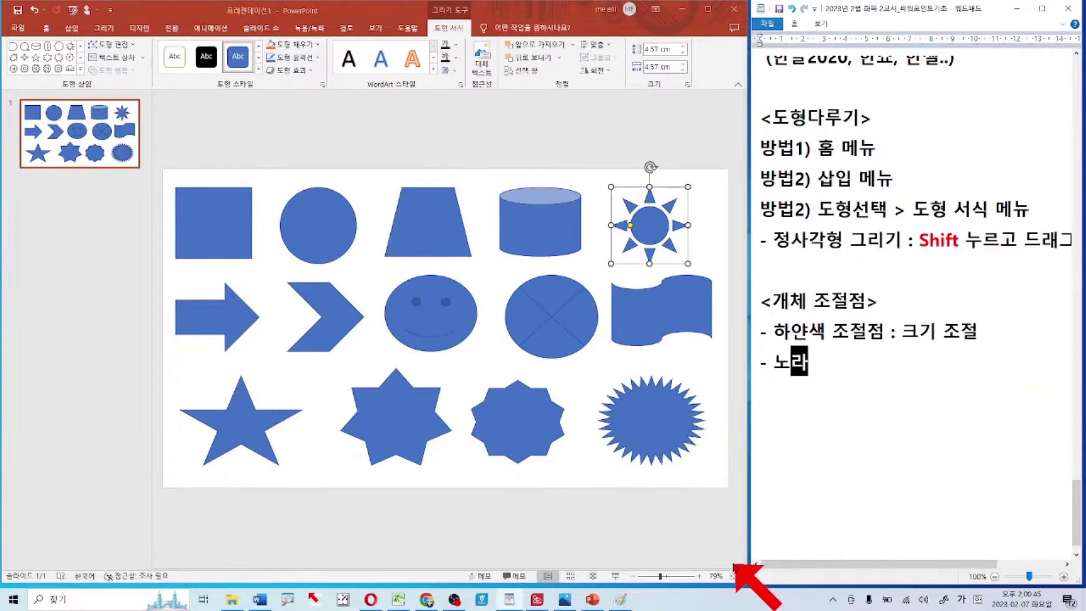
pyautogui.write('색 조절 ㅈ')
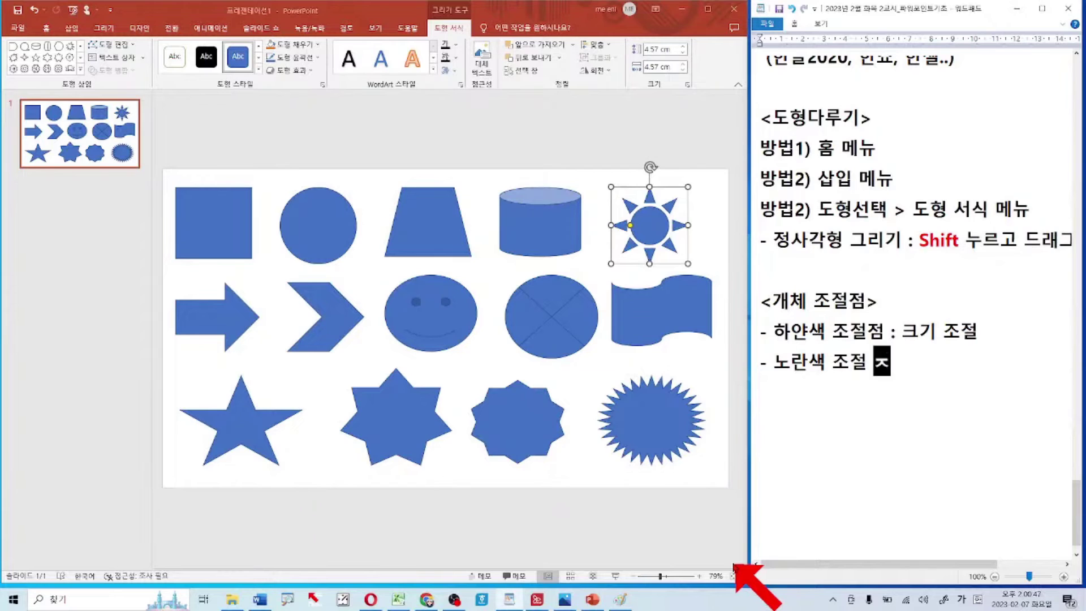
pyautogui.press('BackSpace')
pyautogui.press('BackSpace')
pyautogui.write('저ㅁ : 도여')
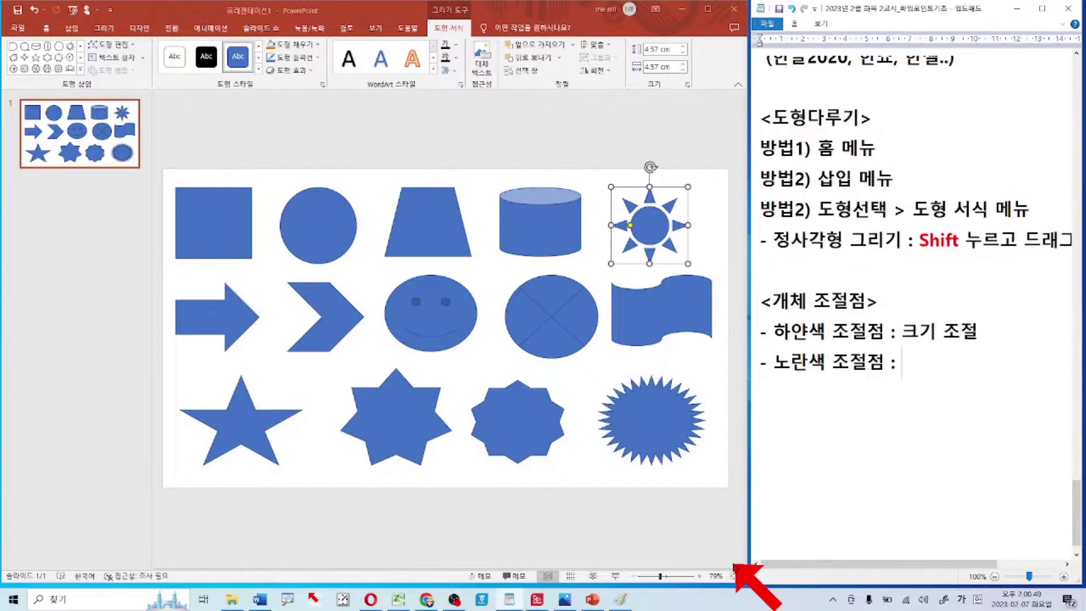
pyautogui.press('BackSpace')
pyautogui.press('BackSpace')
pyautogui.write('형 모야ㅇ 조절')
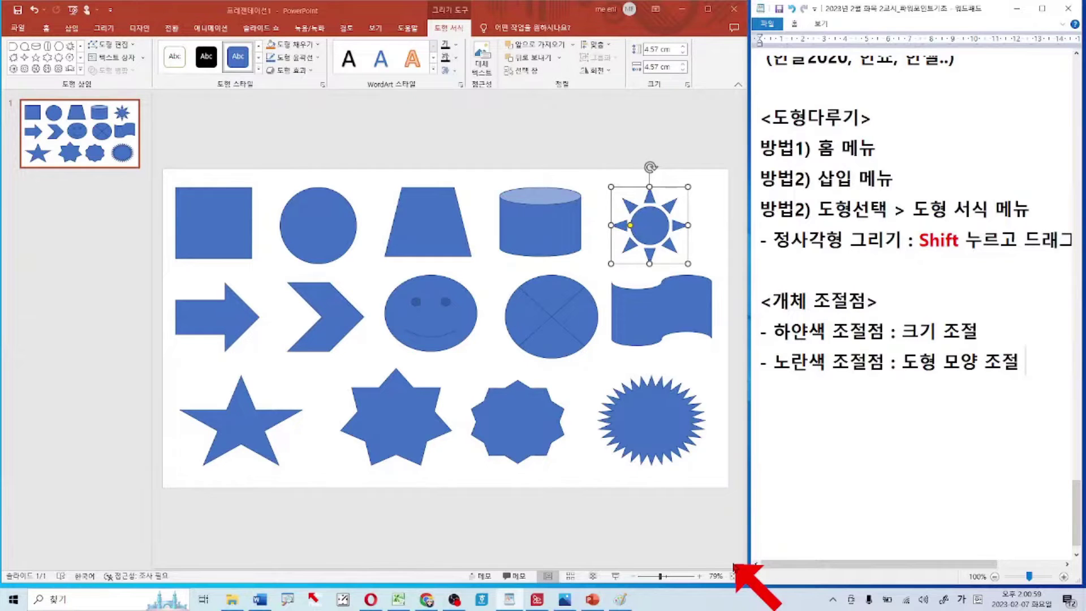
# In PowerPoint, reshape the trapezoid with its yellow handle, narrowing its upper edge and widening it to almost the base width
pyautogui.click(200, 225)
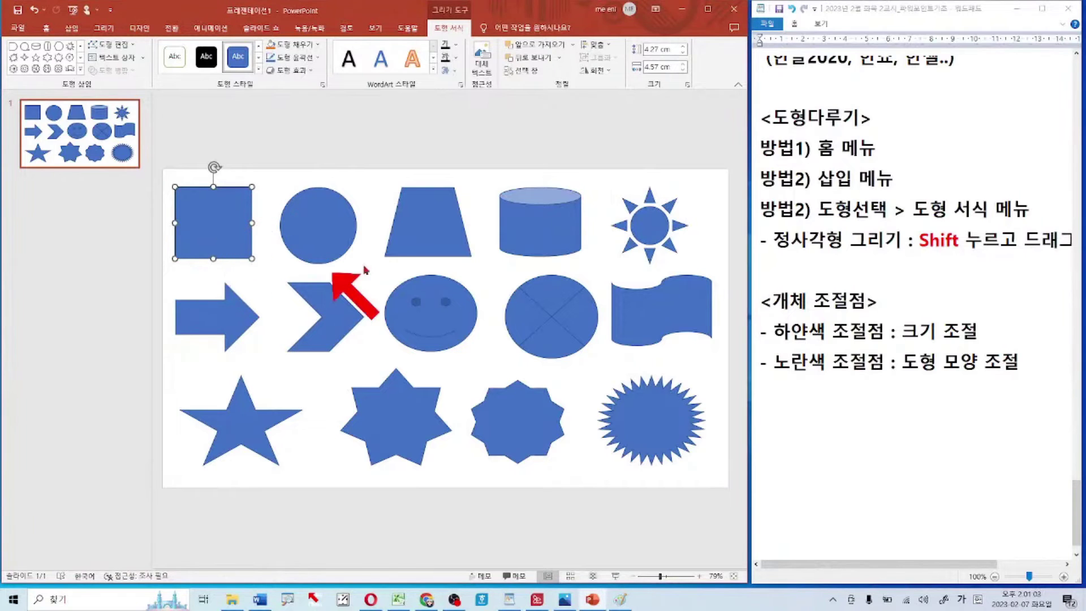
pyautogui.click(304, 215)
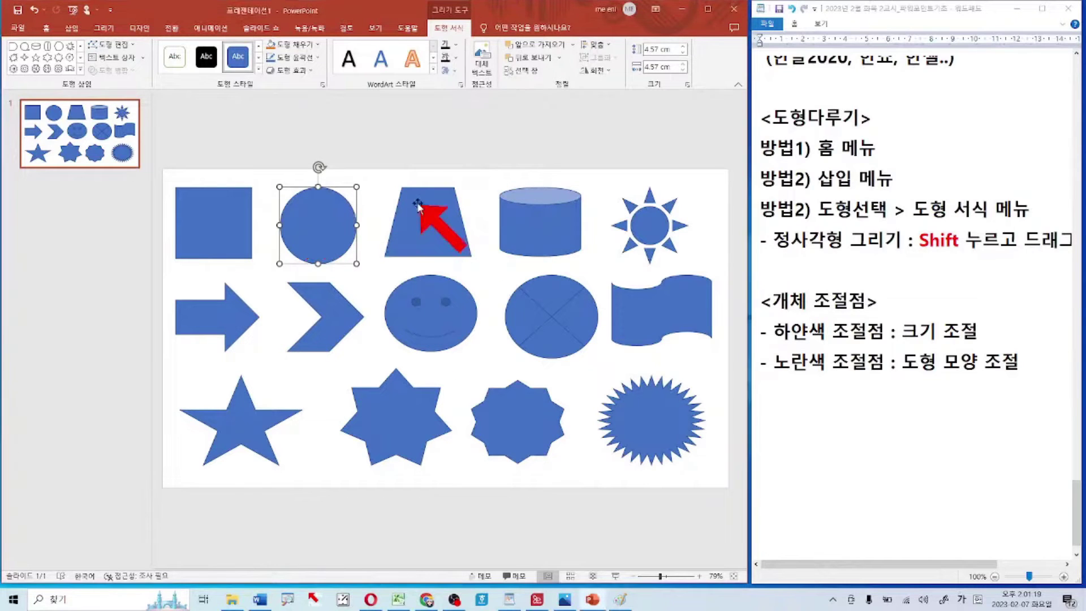
pyautogui.click(420, 231)
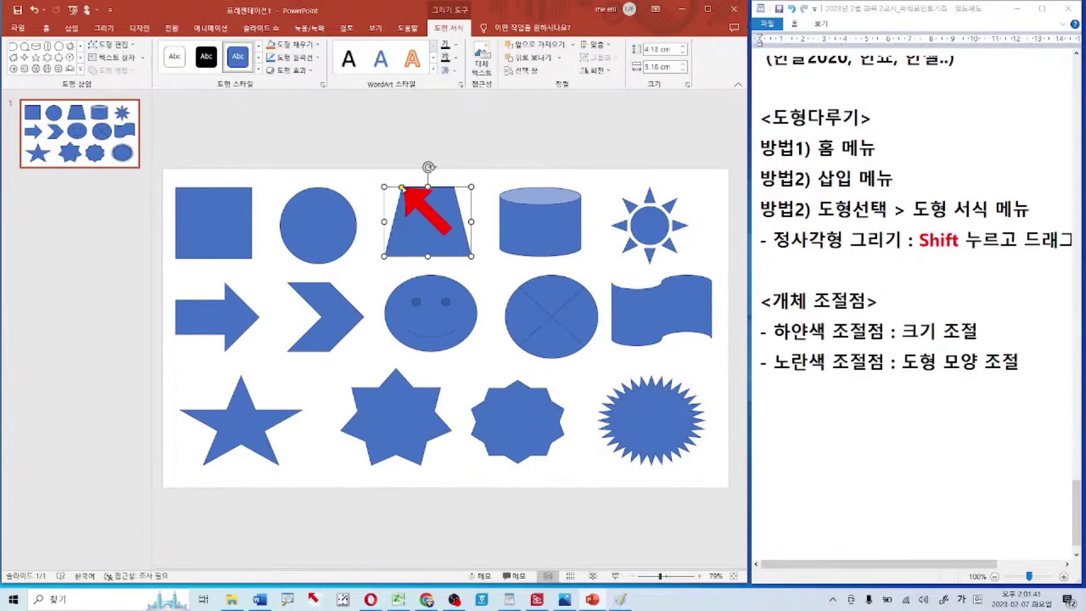
pyautogui.moveTo(465, 280); pyautogui.dragTo(495, 285)
pyautogui.moveTo(421, 189)
pyautogui.mouseDown()
pyautogui.moveTo(455, 182)
pyautogui.moveTo(407, 206)
pyautogui.moveTo(439, 198)
pyautogui.moveTo(415, 195)
pyautogui.mouseUp()
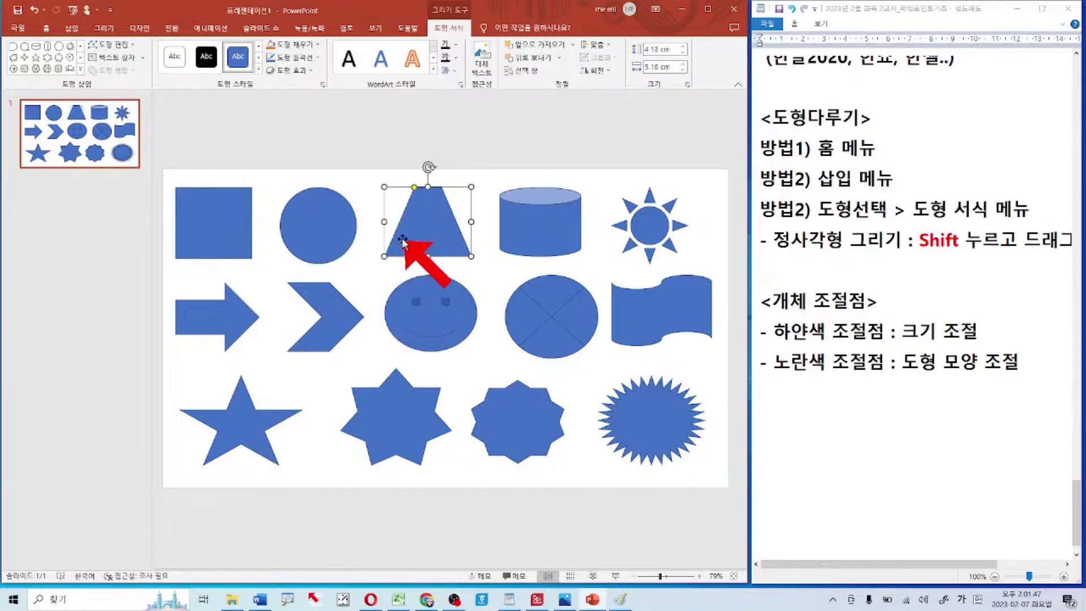
pyautogui.moveTo(414, 189); pyautogui.dragTo(390, 188)
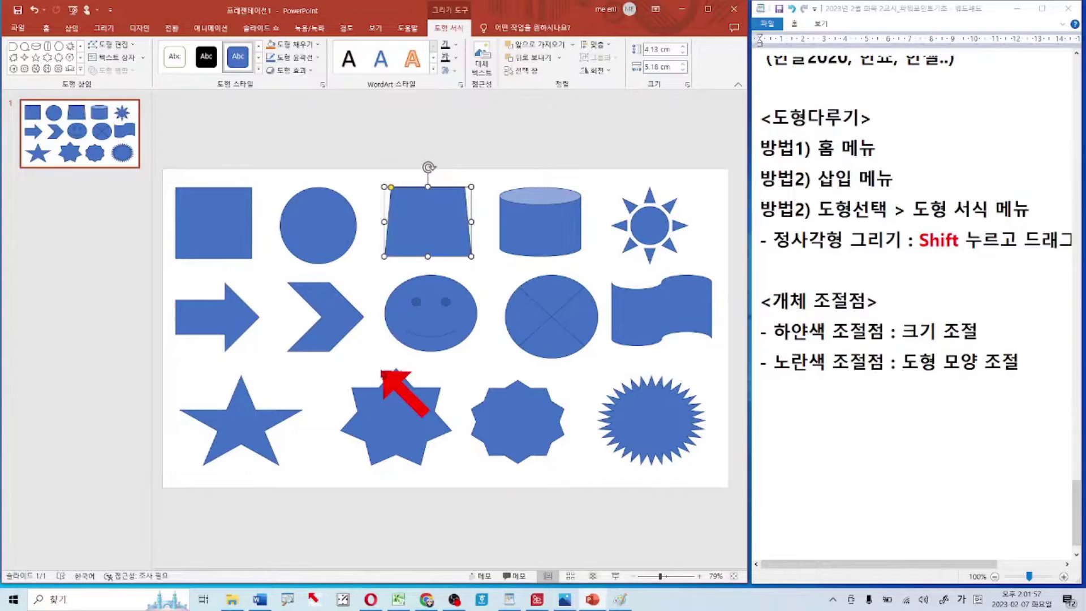
pyautogui.click(660, 225)
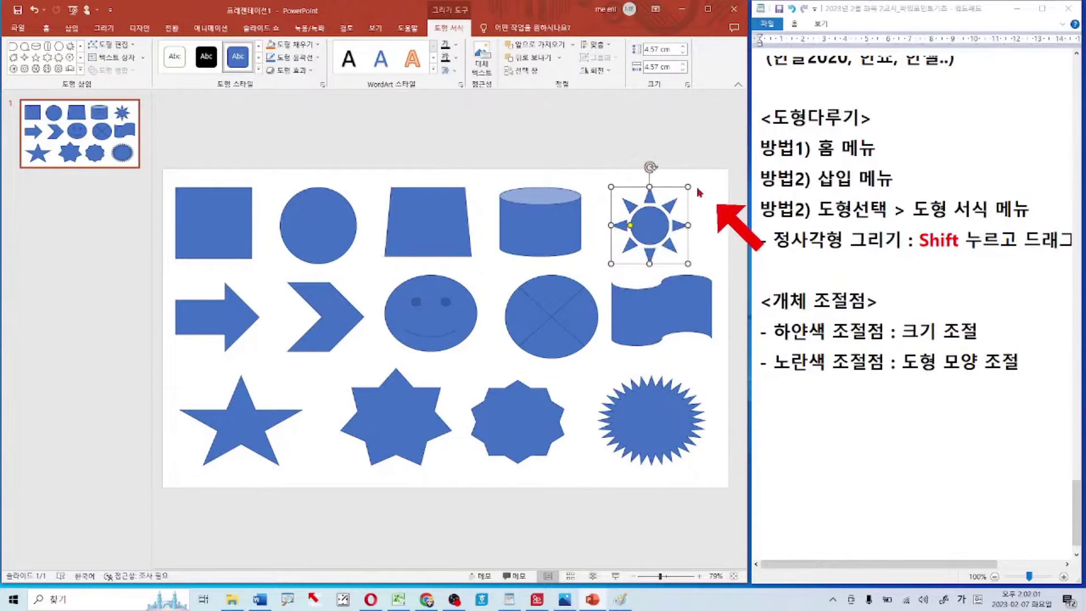
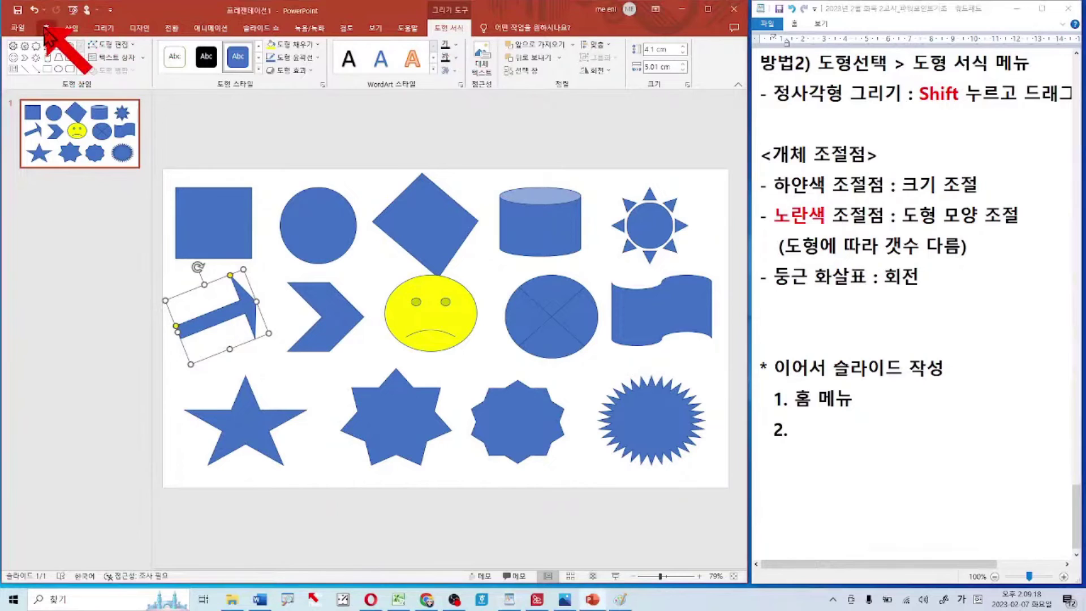
# In the WordPad notes, insert "방법1)" above "1. 홈 메뉴" and complete the list with "2. 새 슬라이드" and "3. 하나 선택"
pyautogui.click(46, 28)
pyautogui.click(898, 429)
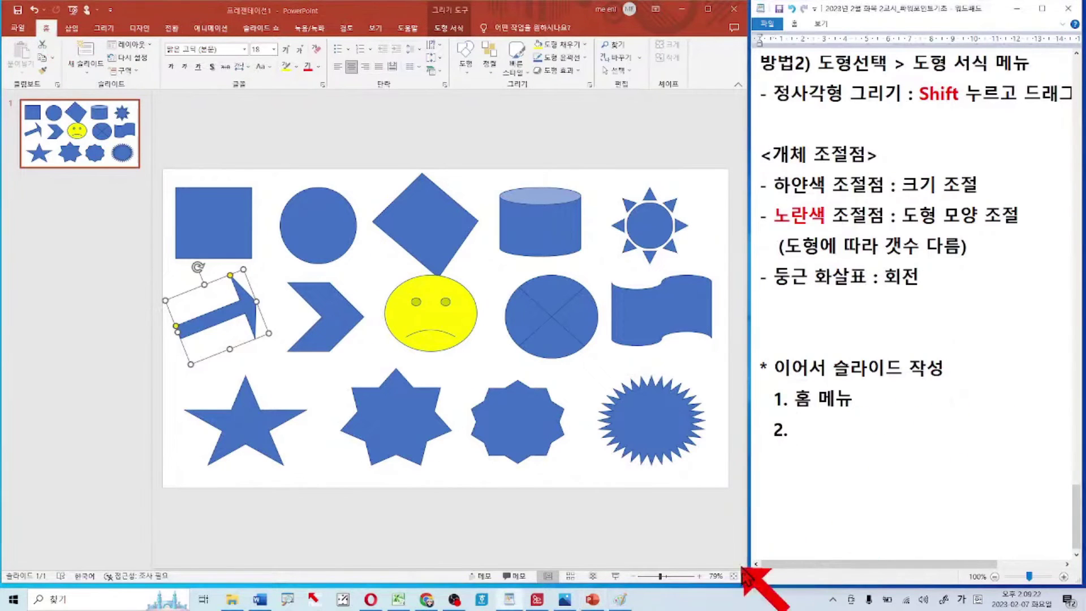
pyautogui.press('Return')
pyautogui.write('방ㅂ')
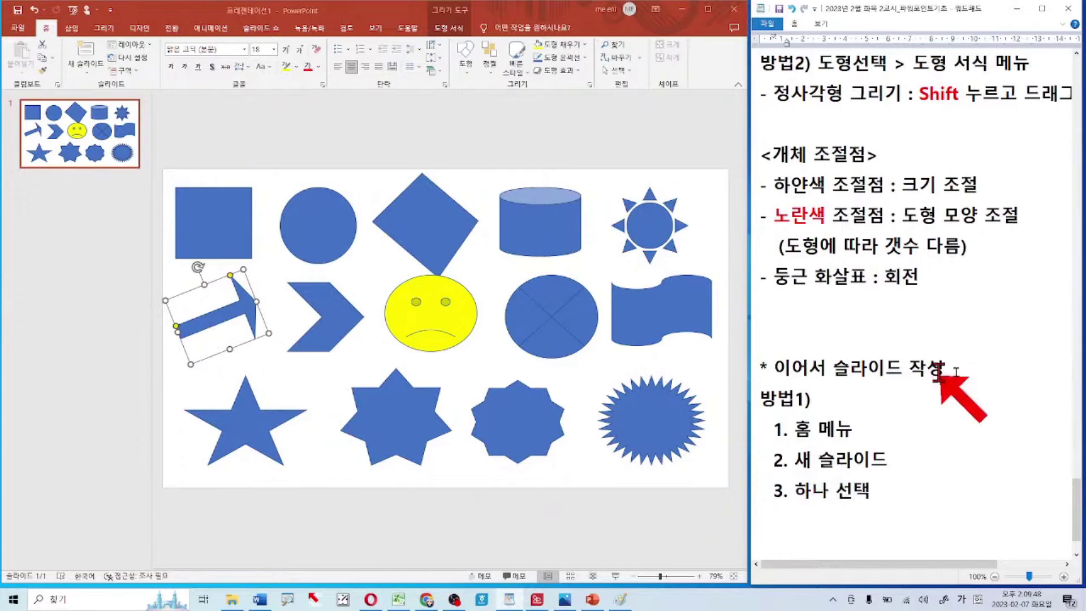
# In PowerPoint, add a blank-layout slide after slide 1, and view both slides in turn, finishing on slide 2
pyautogui.click(98, 74)
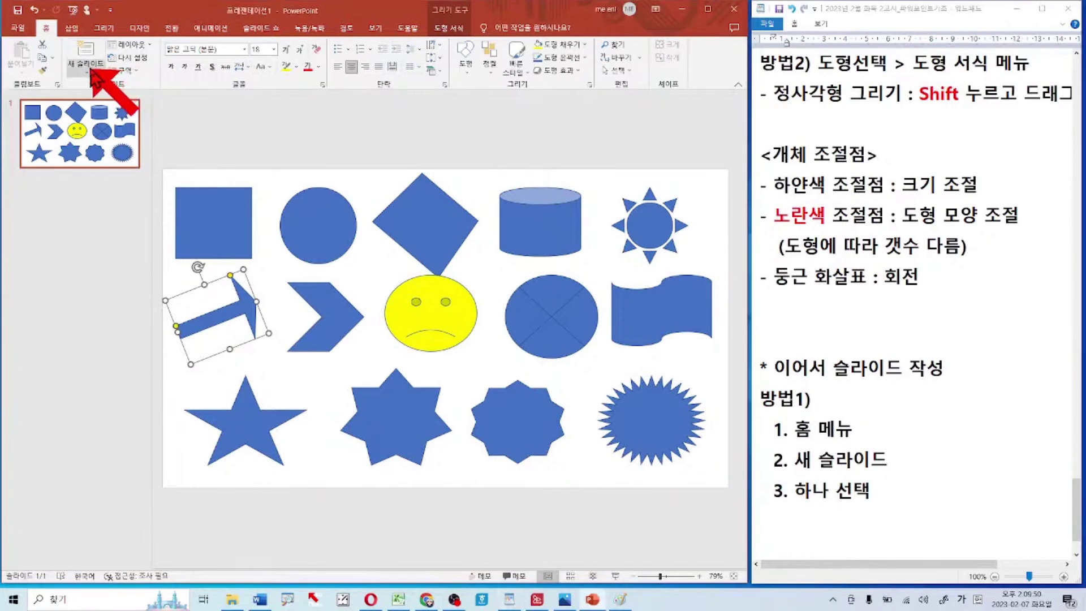
pyautogui.click(91, 71)
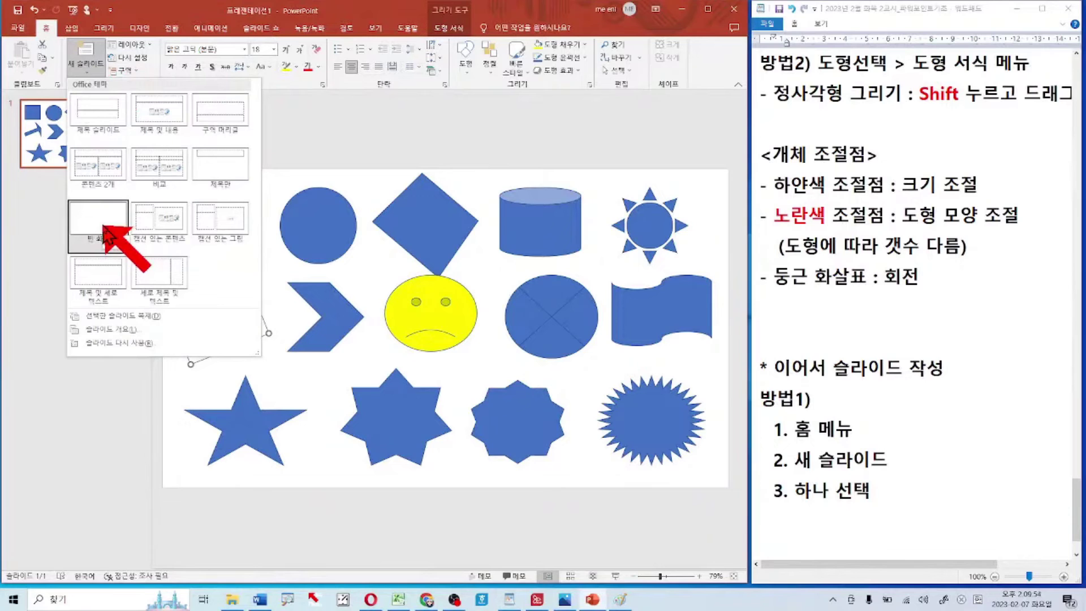
pyautogui.click(104, 224)
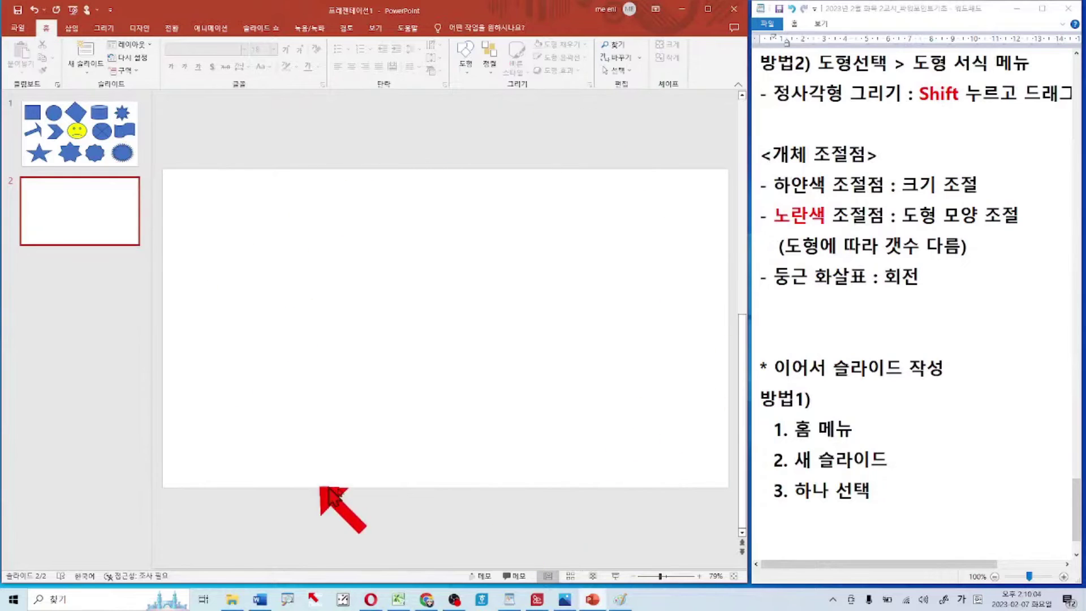
pyautogui.click(74, 131)
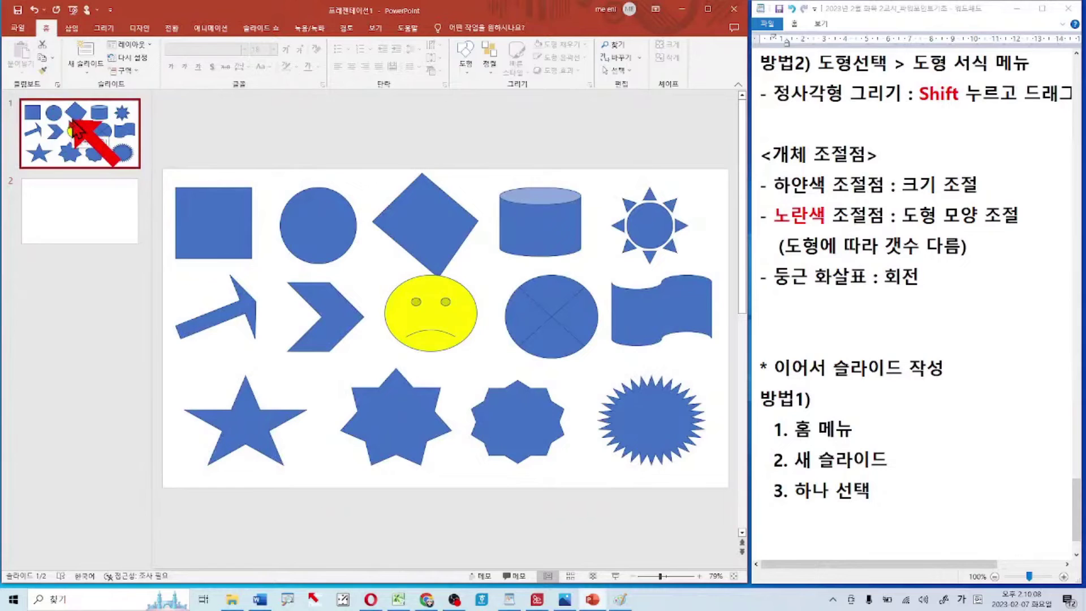
pyautogui.click(74, 232)
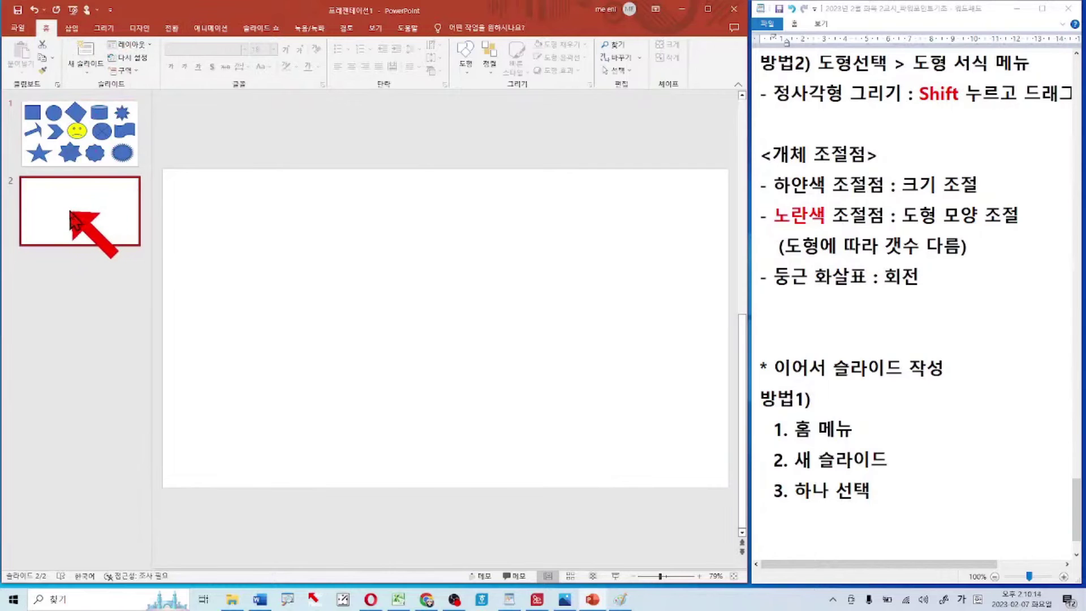
pyautogui.moveTo(85, 209)
pyautogui.mouseDown()
pyautogui.moveTo(388, 303)
pyautogui.moveTo(396, 308)
pyautogui.moveTo(361, 354)
pyautogui.mouseUp()
pyautogui.moveTo(403, 231)
pyautogui.mouseDown()
pyautogui.moveTo(215, 152)
pyautogui.moveTo(84, 196)
pyautogui.moveTo(168, 272)
pyautogui.mouseUp()
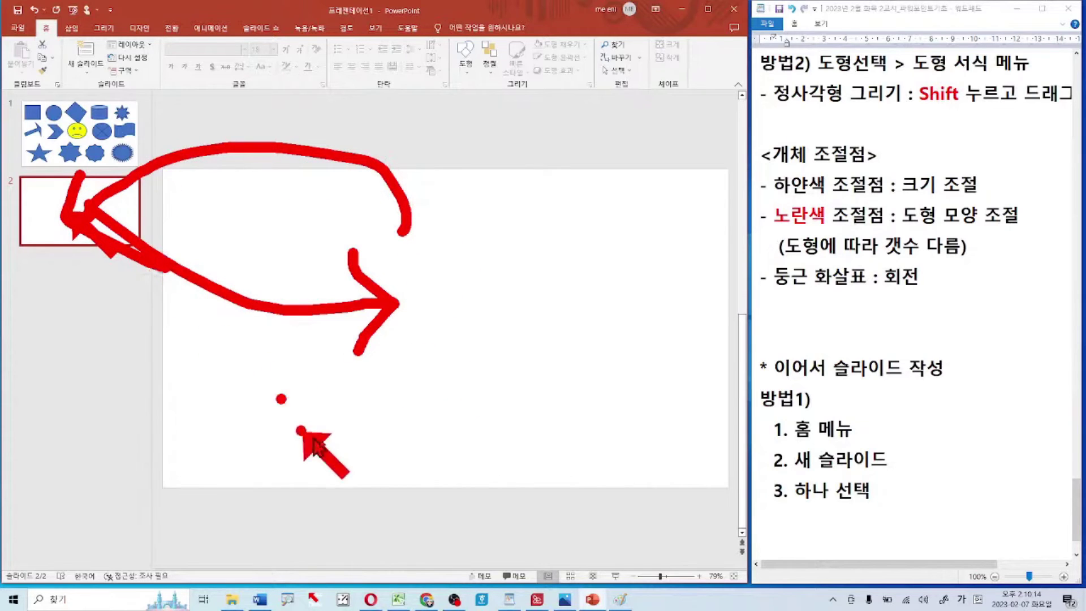
pyautogui.moveTo(11, 250); pyautogui.dragTo(202, 280)
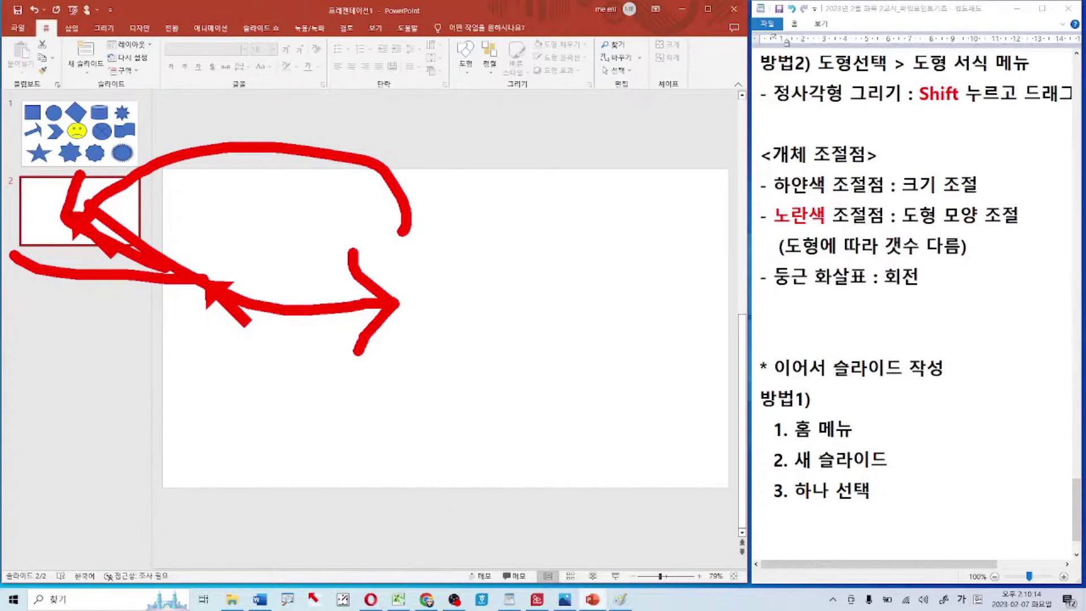
# In the WordPad notes, add a "방법2)" line below "3. 하나 선택" and review the steps listed under "방법1)"
pyautogui.scroll(-2, 853, 504)
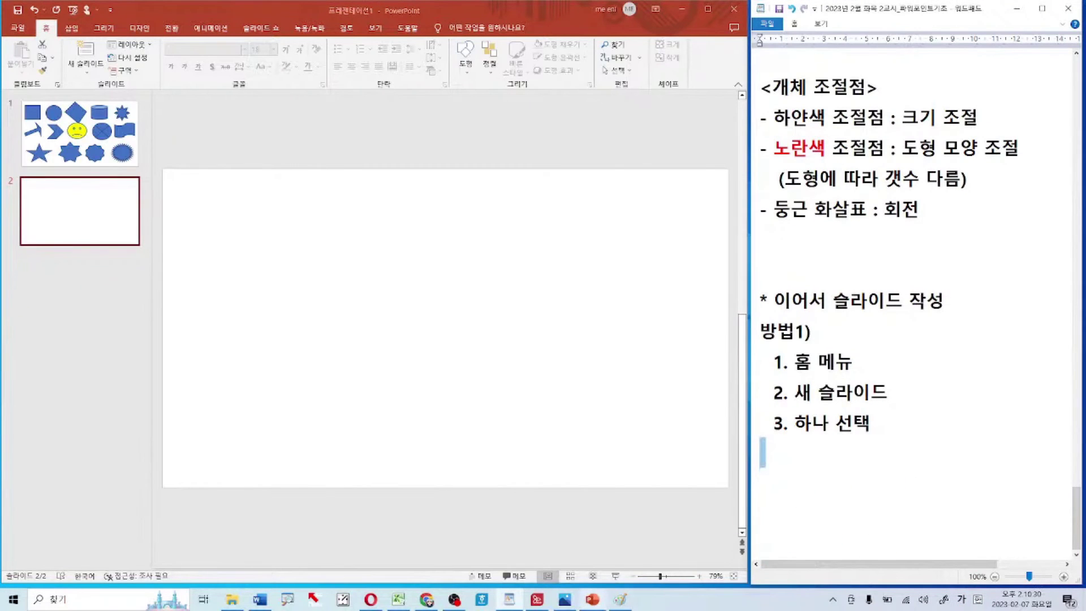
pyautogui.write('법2)')
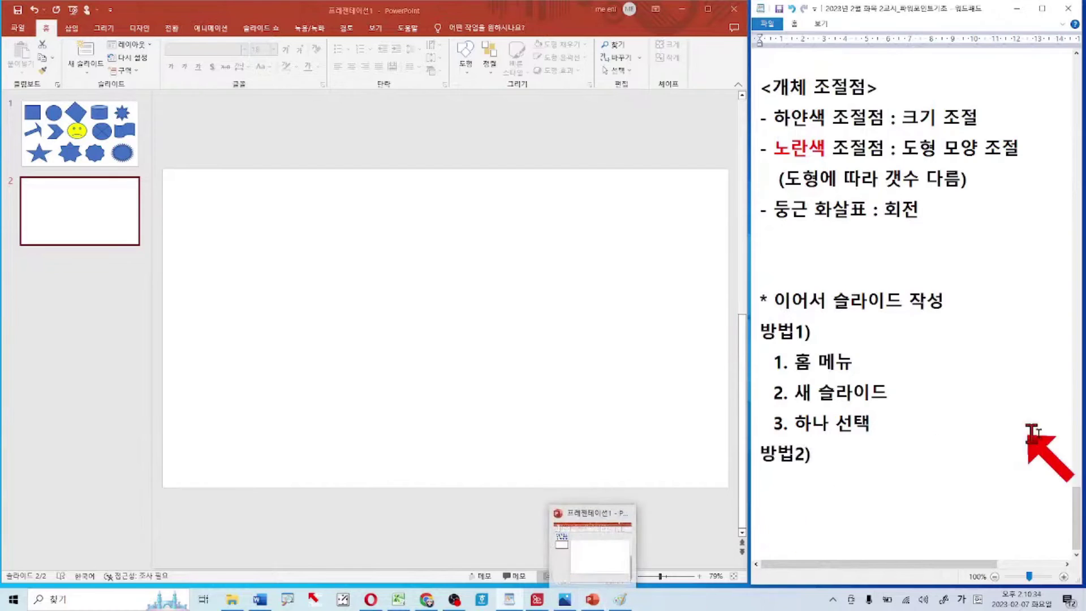
pyautogui.click(816, 363)
pyautogui.doubleClick(800, 362)
pyautogui.moveTo(798, 392); pyautogui.dragTo(887, 392)
pyautogui.click(819, 470)
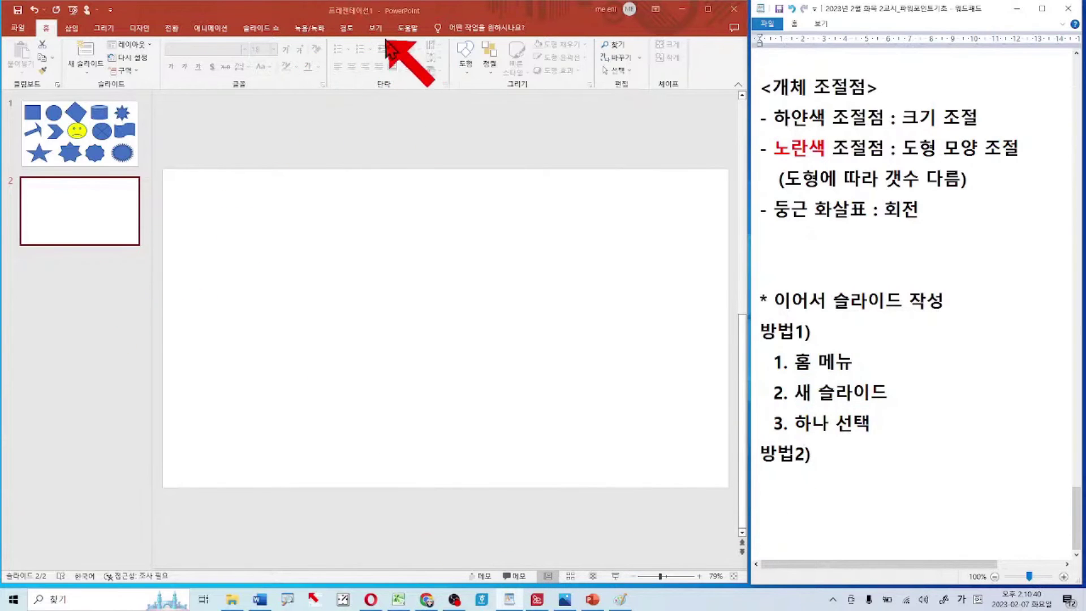
pyautogui.click(142, 29)
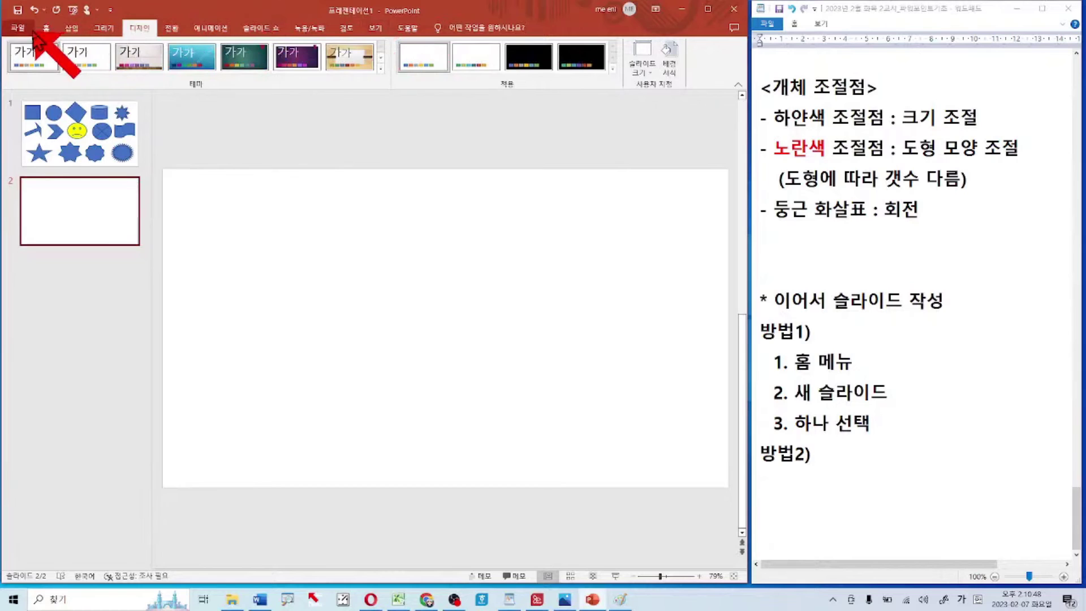
pyautogui.click(51, 33)
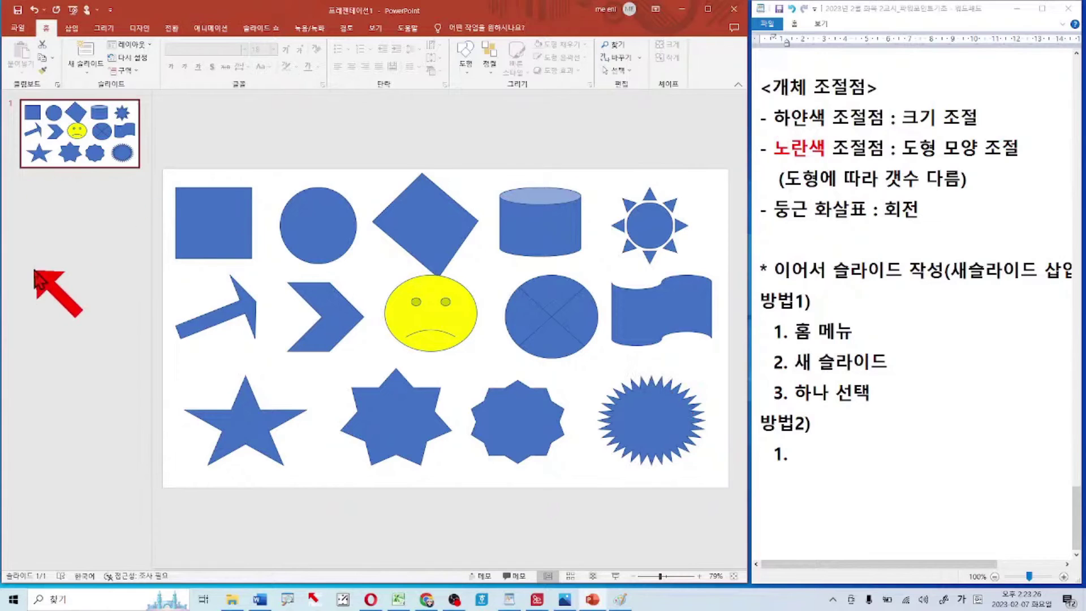
pyautogui.click(206, 30)
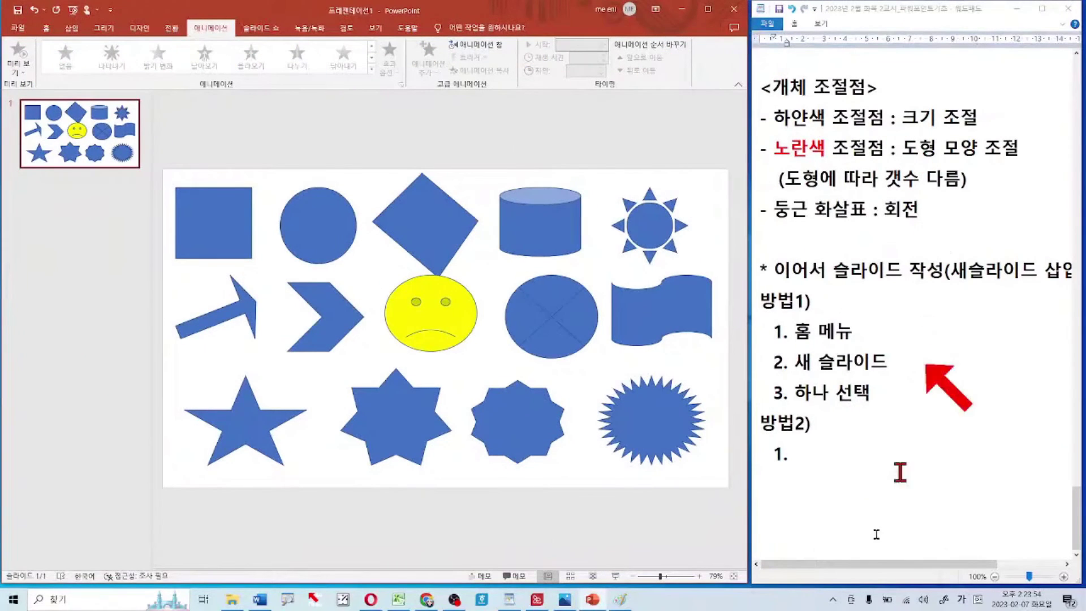
# In the WordPad notes, write "아무 메뉴에서나 가능", move it after "방법2)", and enter "클릭" as item 1 below
pyautogui.click(813, 456)
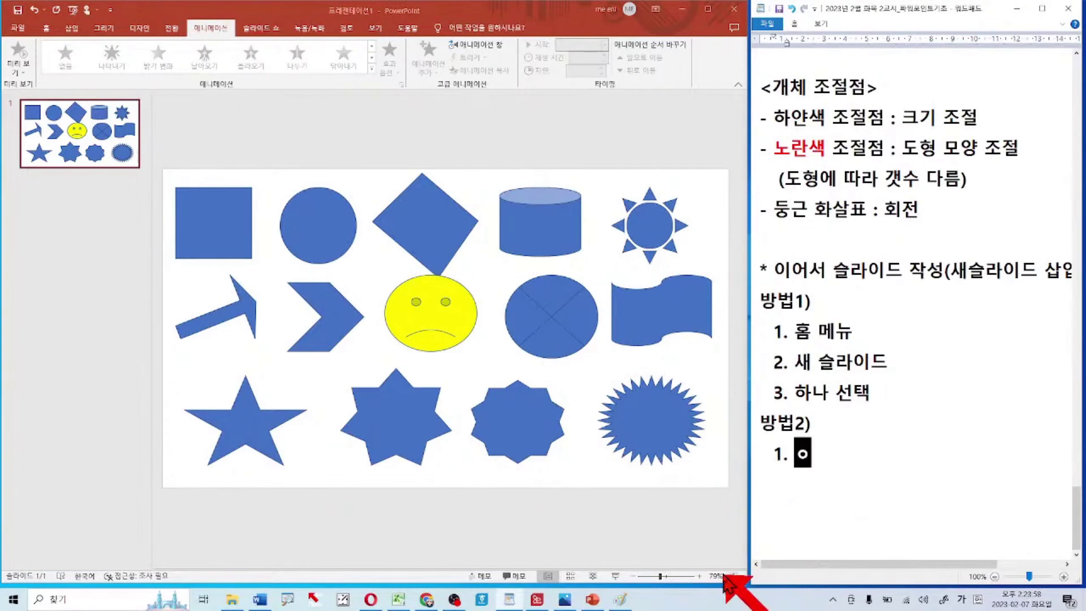
pyautogui.write('아무곳')
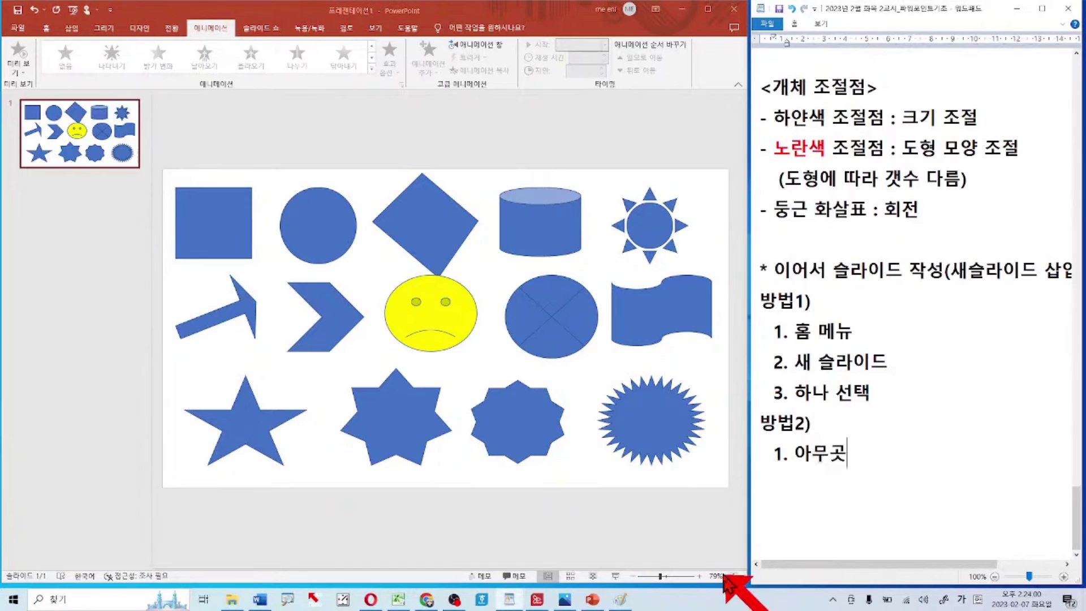
pyautogui.press('BackSpace')
pyautogui.write(' 메뉴에서')
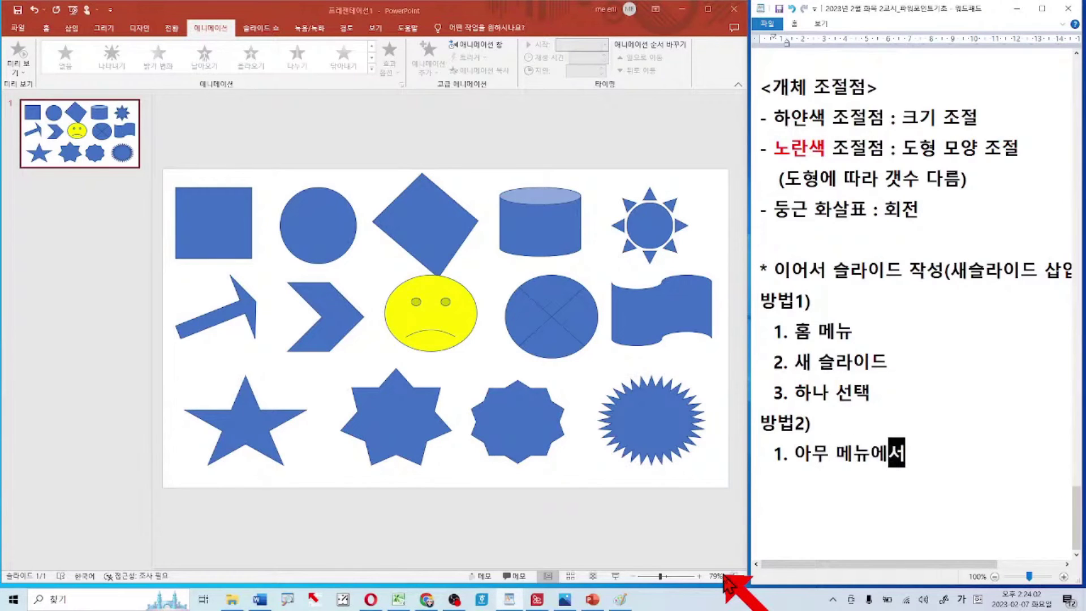
pyautogui.write('나 가능')
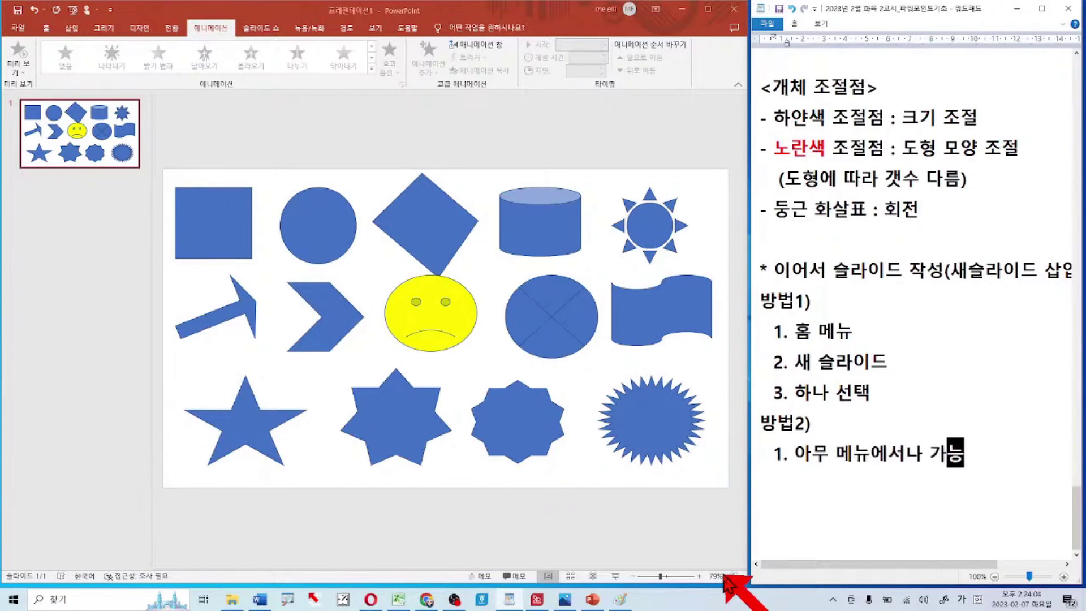
pyautogui.hotkey('ctrl', 'shift', 'Left')
pyautogui.hotkey('ctrl', 'shift', 'Left')
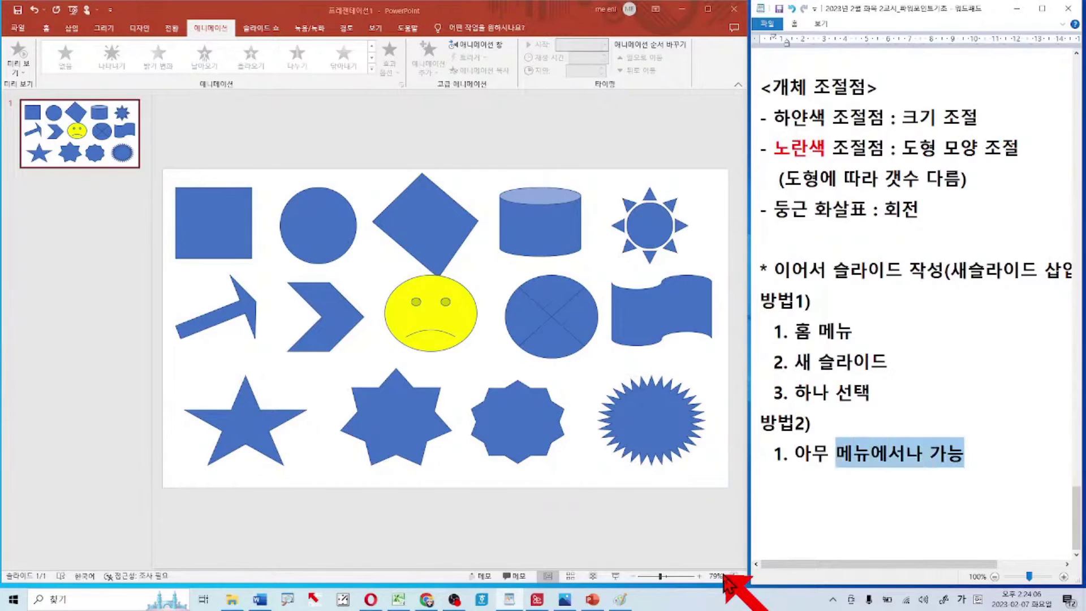
pyautogui.press('BackSpace')
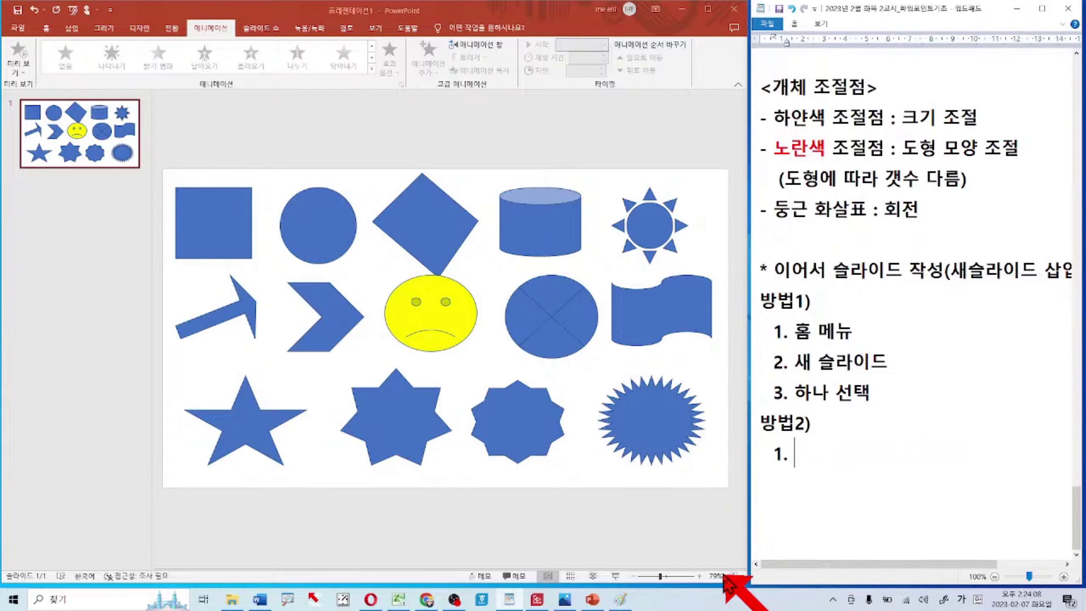
pyautogui.hotkey('ctrl', 'z')
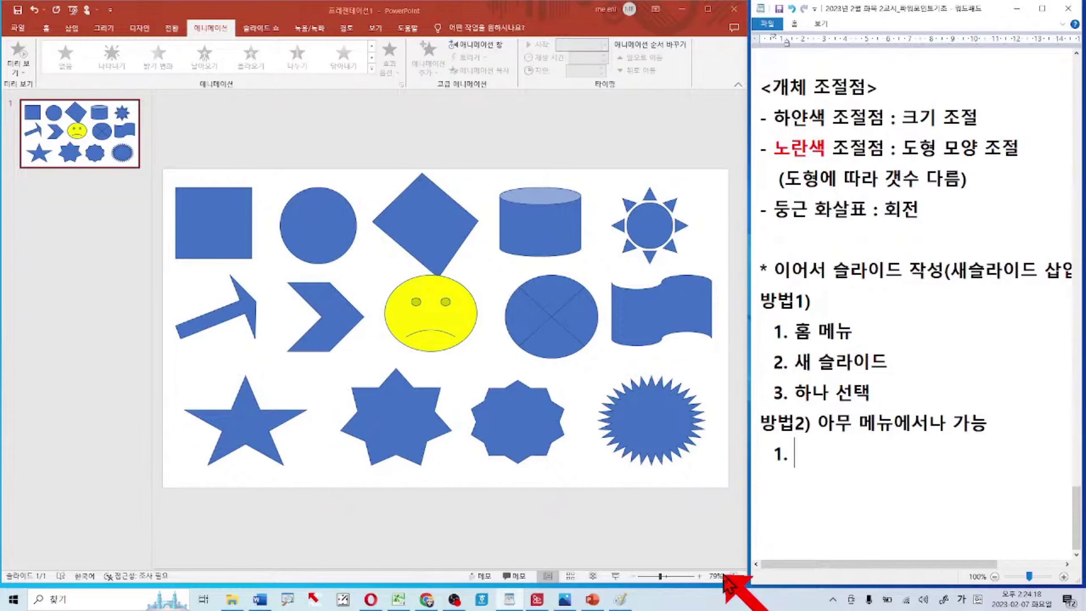
pyautogui.write('리')
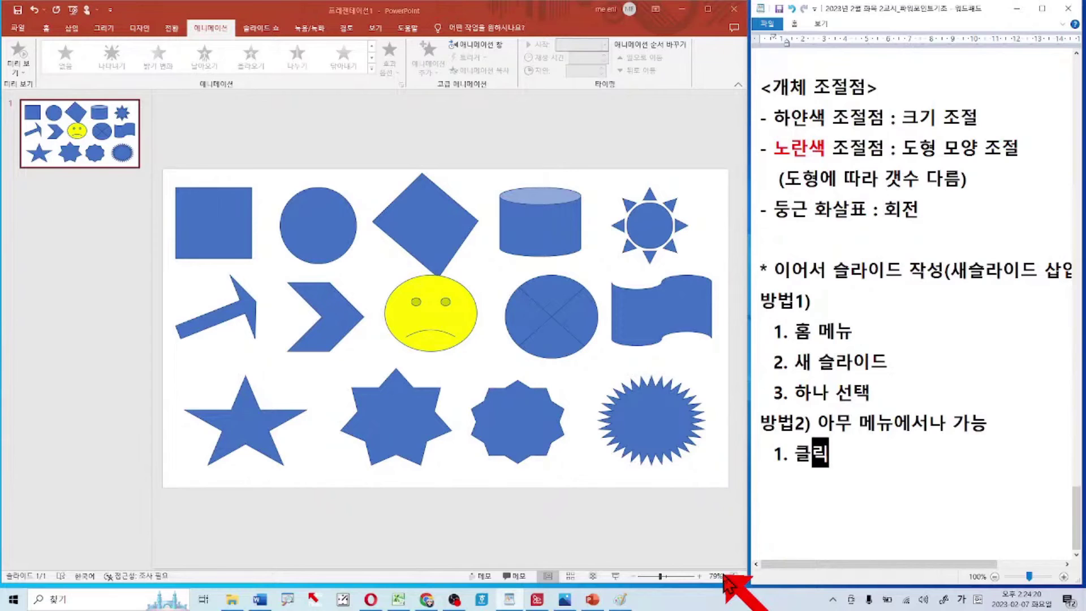
# In PowerPoint, try adding a slide directly after slide 1 from the thumbnail list, and delete the added slide
pyautogui.click(82, 129)
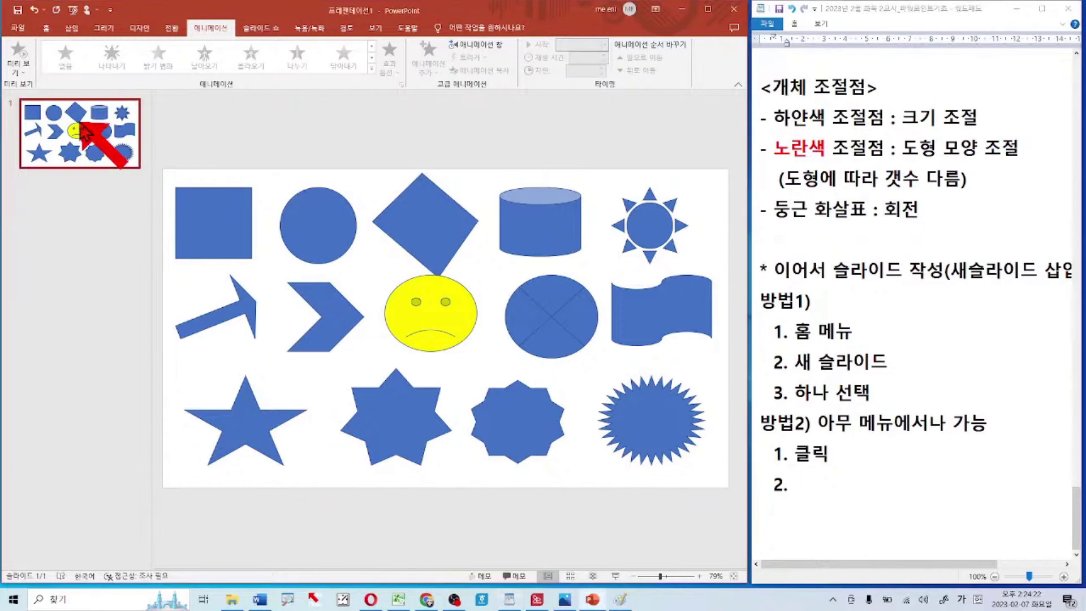
pyautogui.press('Return')
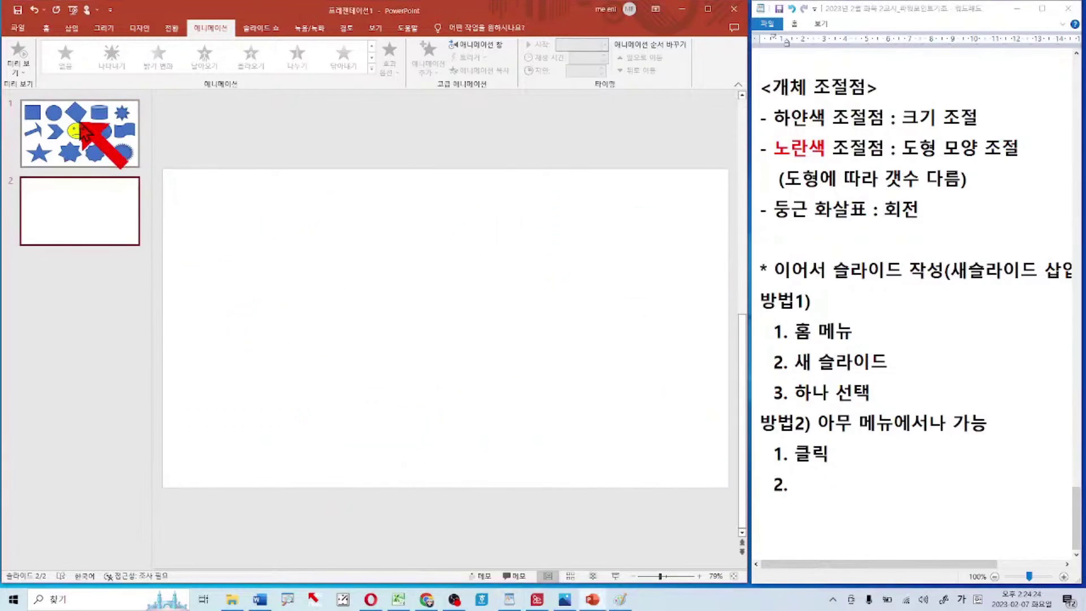
pyautogui.press('Delete')
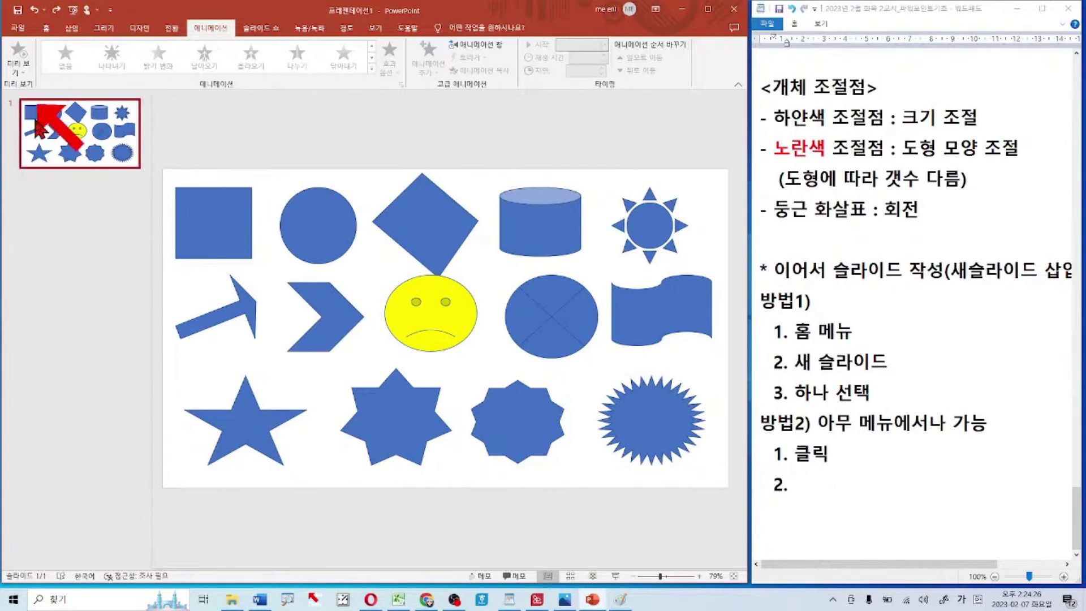
# In the WordPad notes, expand item 1 of "방법2)" to "왼쪽 마지막 클릭" and fill in item 2 with "Enter"
pyautogui.click(799, 457)
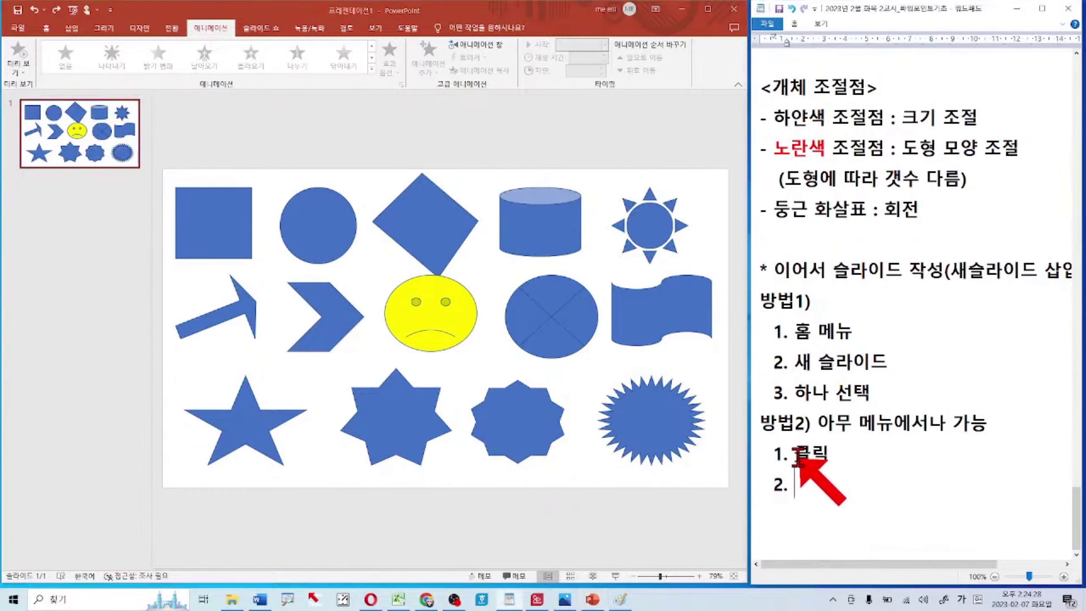
pyautogui.write('왼쪽 마디')
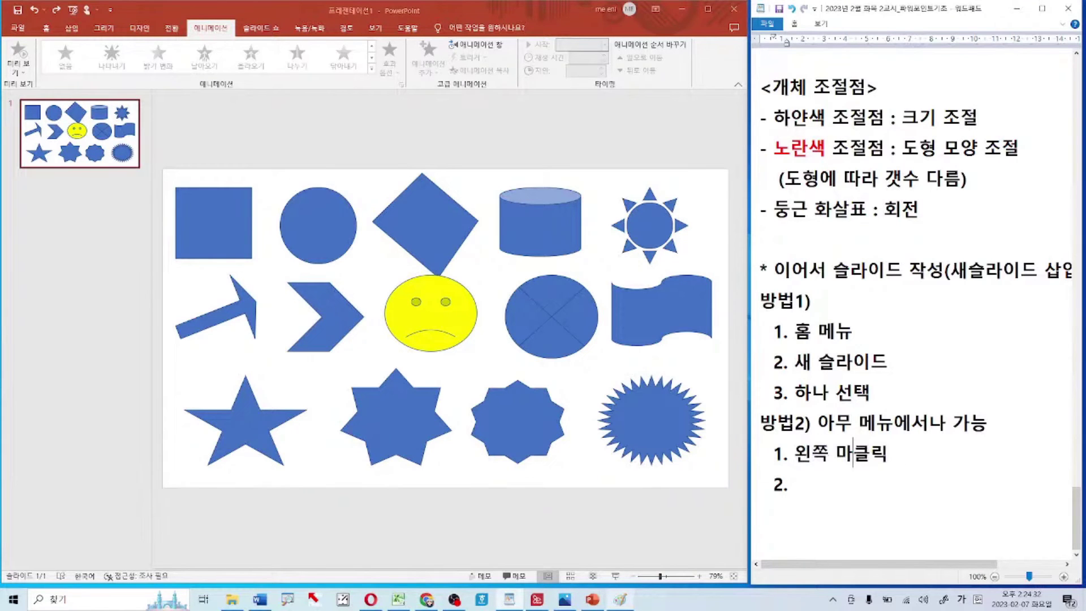
pyautogui.write('막')
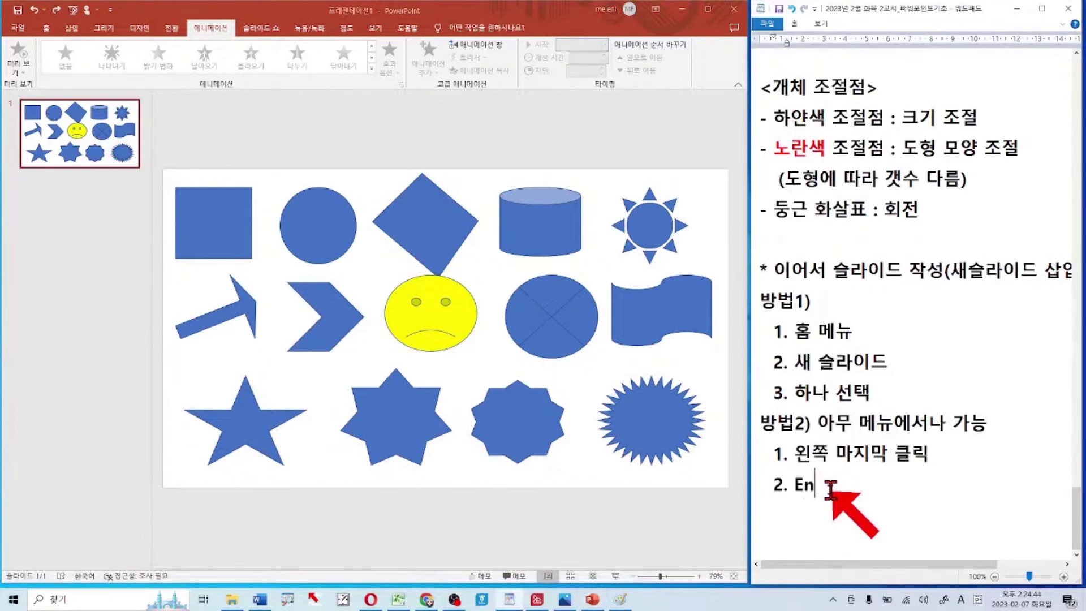
# In PowerPoint, add a blank slide after slide 1 from its thumbnail
pyautogui.click(91, 144)
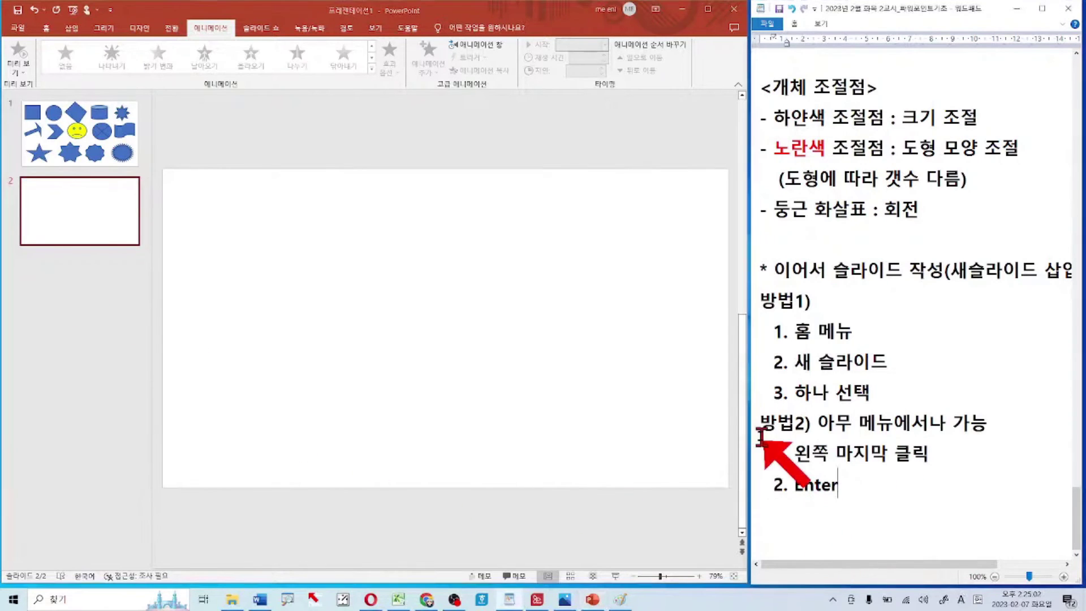
# In the WordPad notes, select the "방법2)" lines and compare them with the steps under "방법1)"
pyautogui.moveTo(756, 424); pyautogui.dragTo(941, 532)
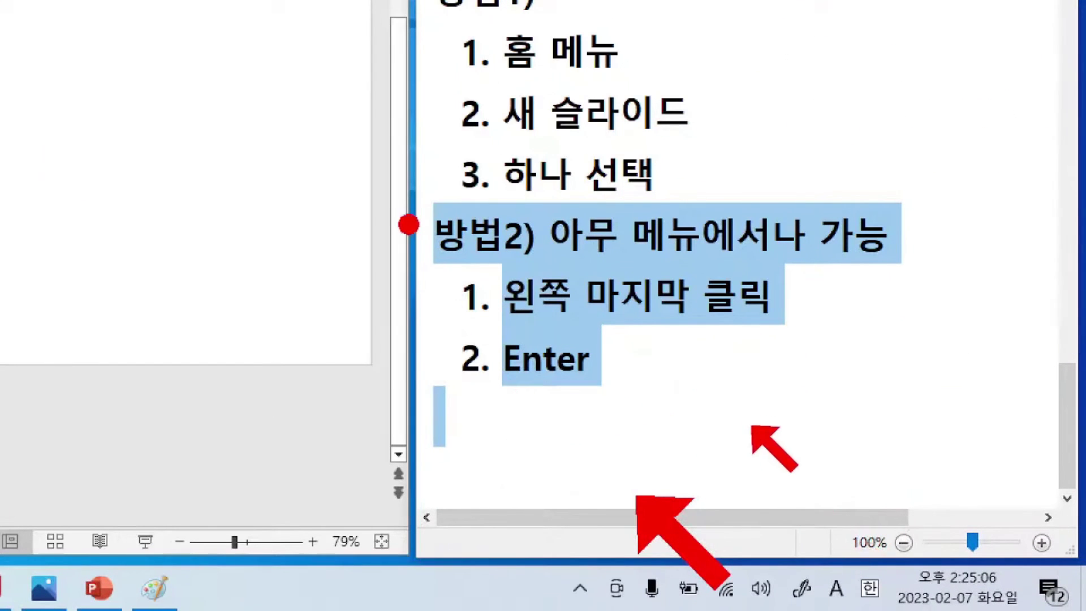
pyautogui.moveTo(418, 195)
pyautogui.mouseDown()
pyautogui.moveTo(418, 407)
pyautogui.moveTo(830, 427)
pyautogui.moveTo(945, 226)
pyautogui.moveTo(883, 187)
pyautogui.moveTo(418, 195)
pyautogui.mouseUp()
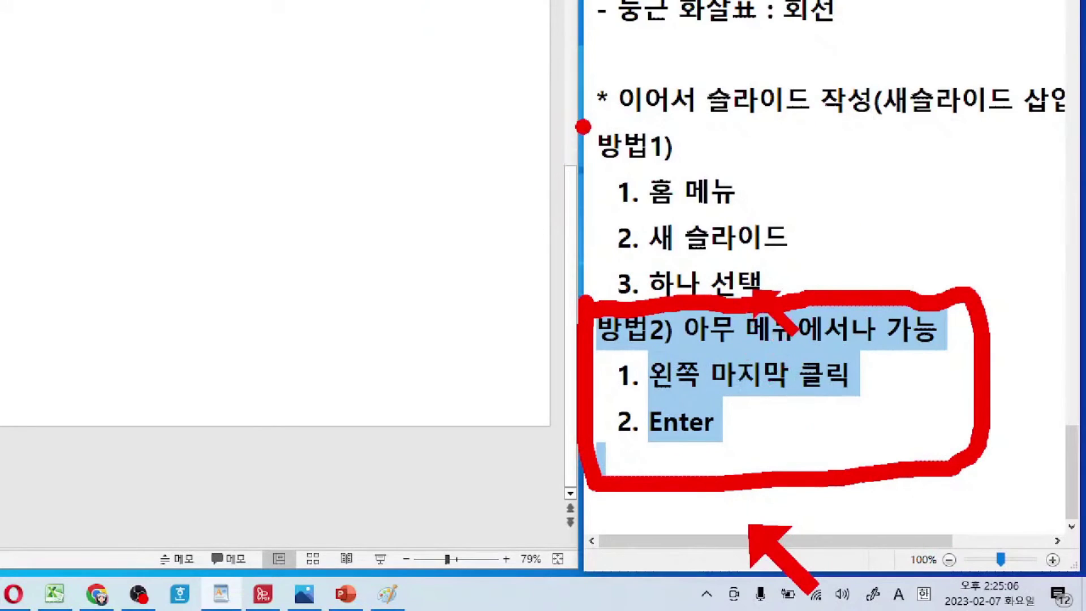
pyautogui.moveTo(578, 119)
pyautogui.mouseDown()
pyautogui.moveTo(591, 256)
pyautogui.moveTo(853, 308)
pyautogui.moveTo(1008, 318)
pyautogui.moveTo(988, 292)
pyautogui.moveTo(974, 317)
pyautogui.mouseUp()
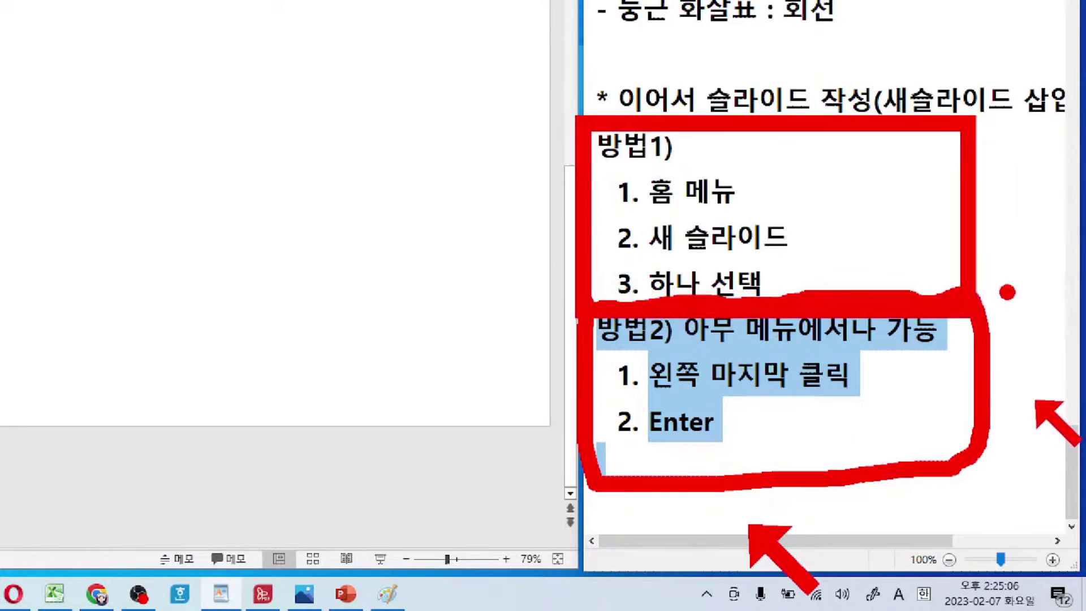
pyautogui.moveTo(578, 326); pyautogui.dragTo(574, 444)
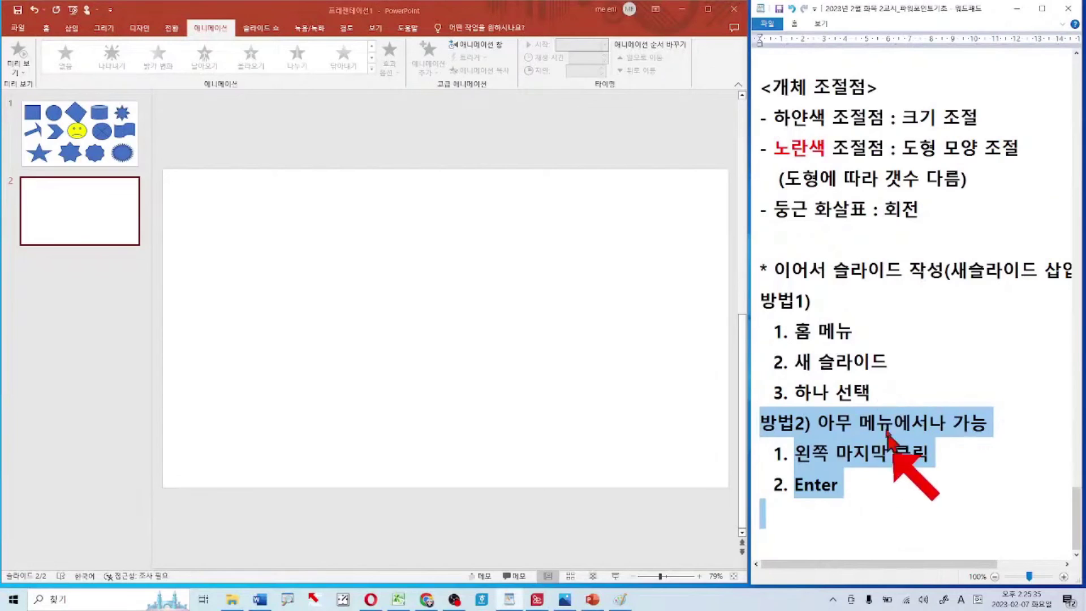
# In the WordPad notes, append "(모양 선택)" to "3. 하나 선택" and "(같은 모양)" to "2. Enter"
pyautogui.click(869, 391)
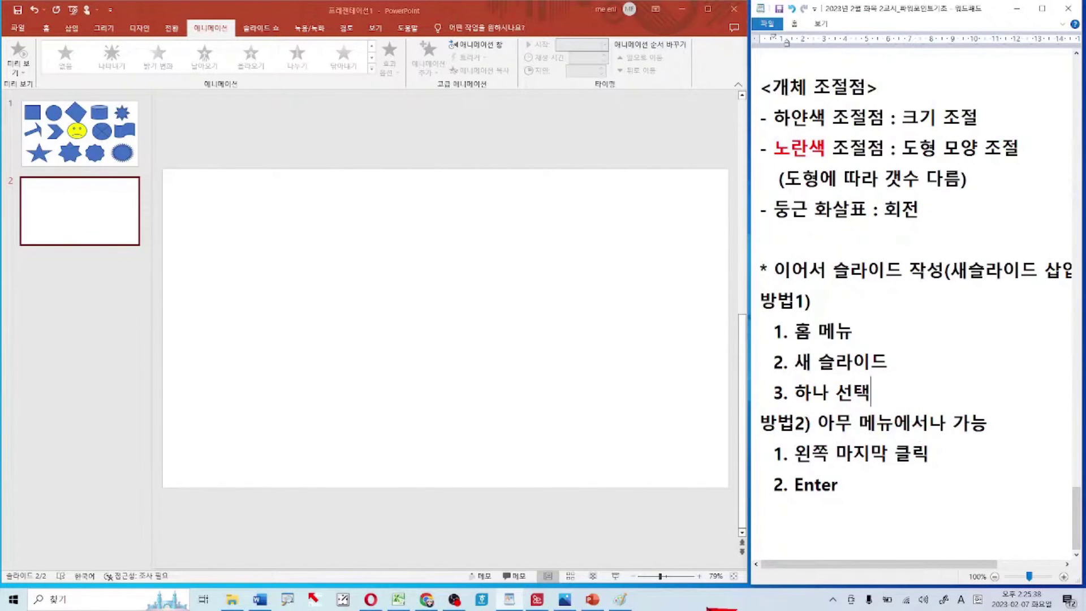
pyautogui.write('(모양 선태')
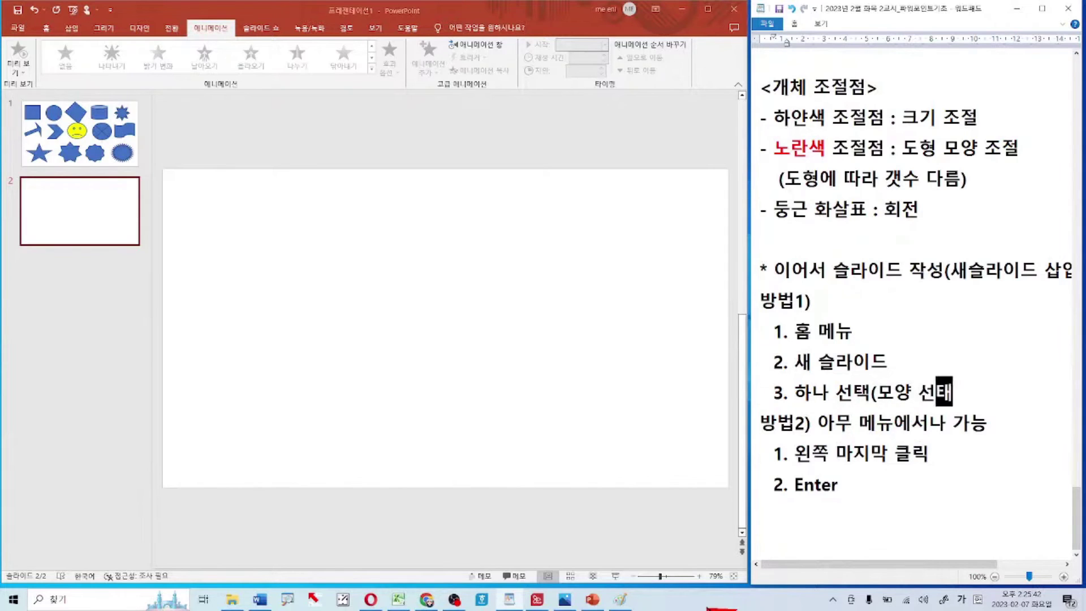
pyautogui.write('ㄱ)')
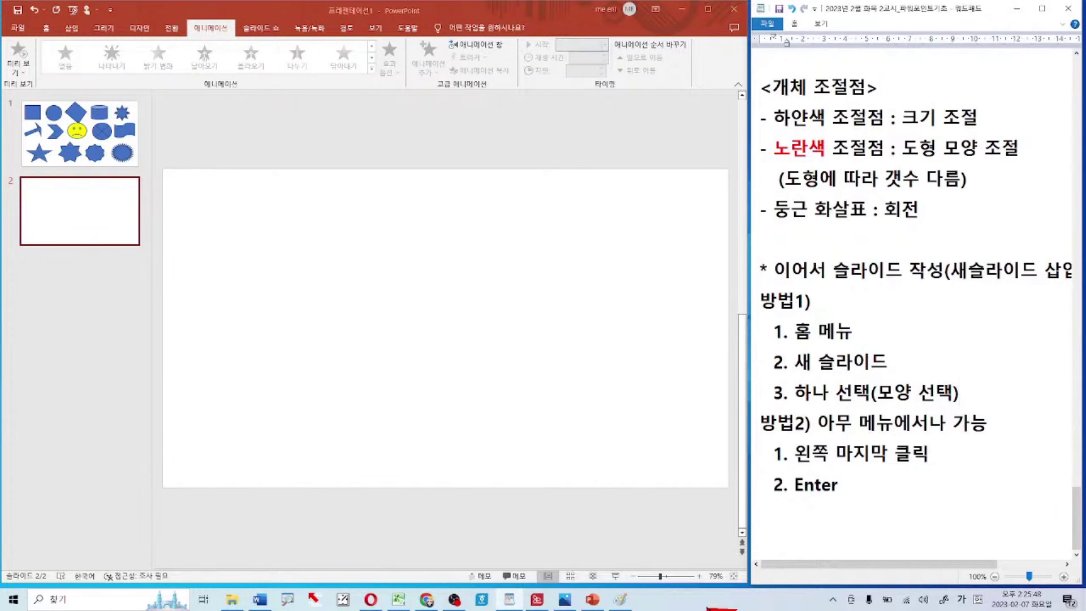
pyautogui.click(852, 485)
pyautogui.write('(서')
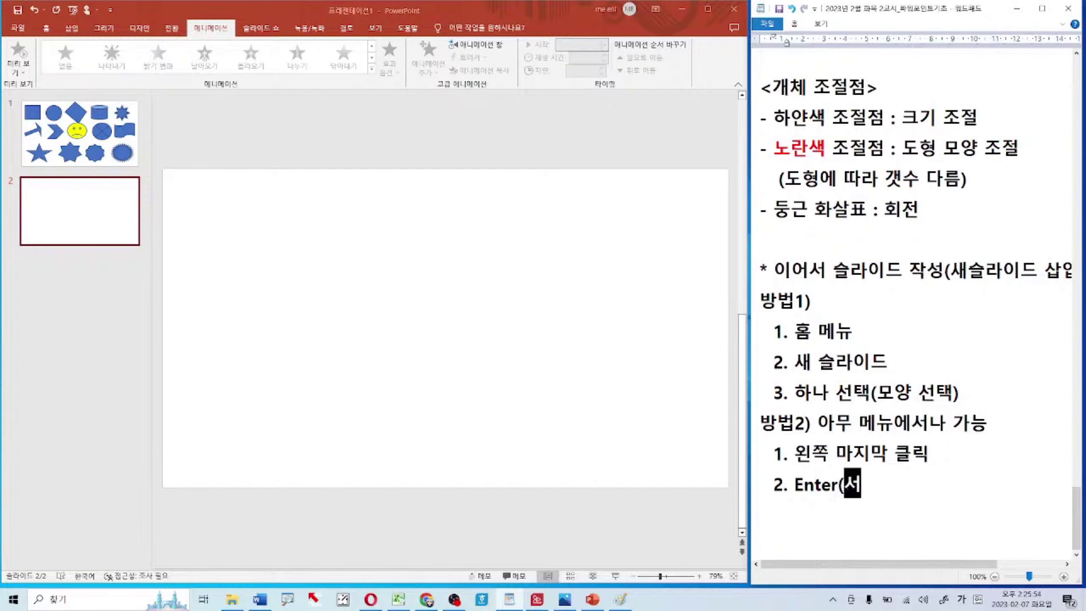
pyautogui.press('BackSpace')
pyautogui.write('같은 모야')
pyautogui.write(')')
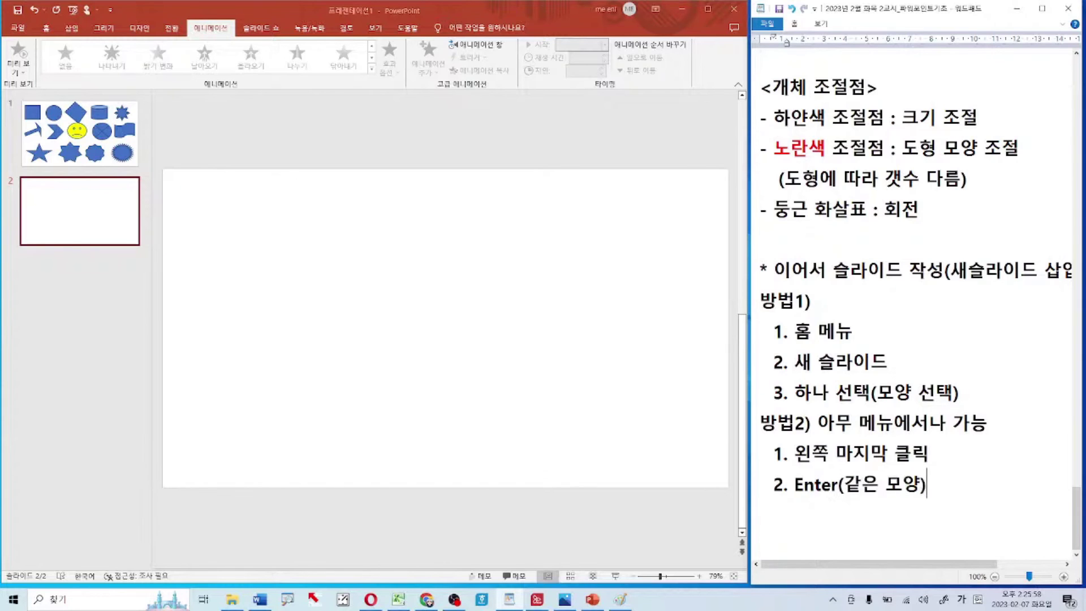
# In PowerPoint, look through the layouts offered for new slides, view slides 1 and 2, and check slide 2's layout
pyautogui.click(47, 29)
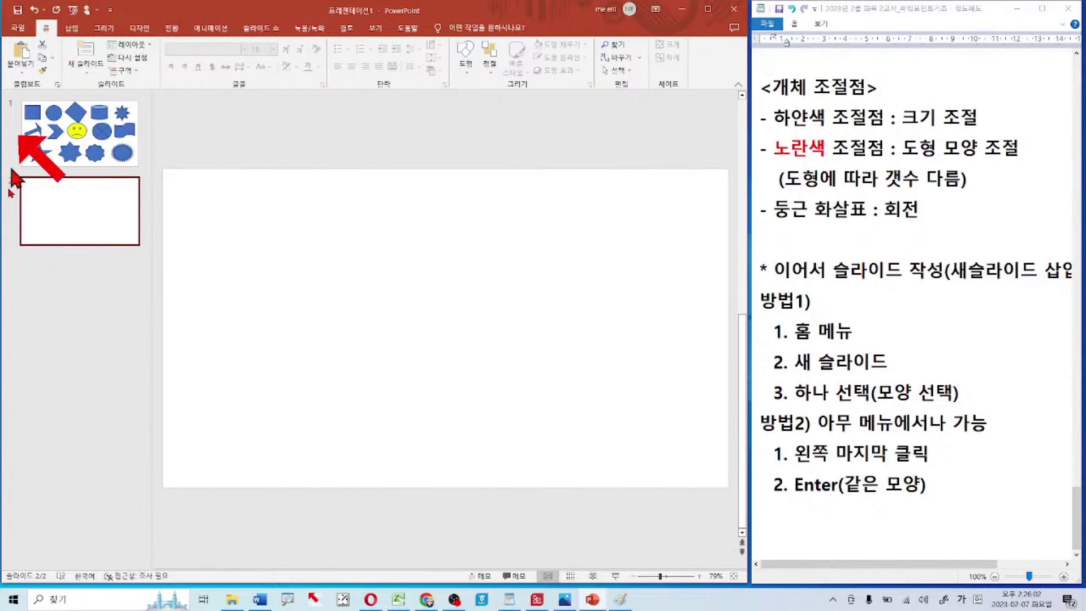
pyautogui.click(88, 71)
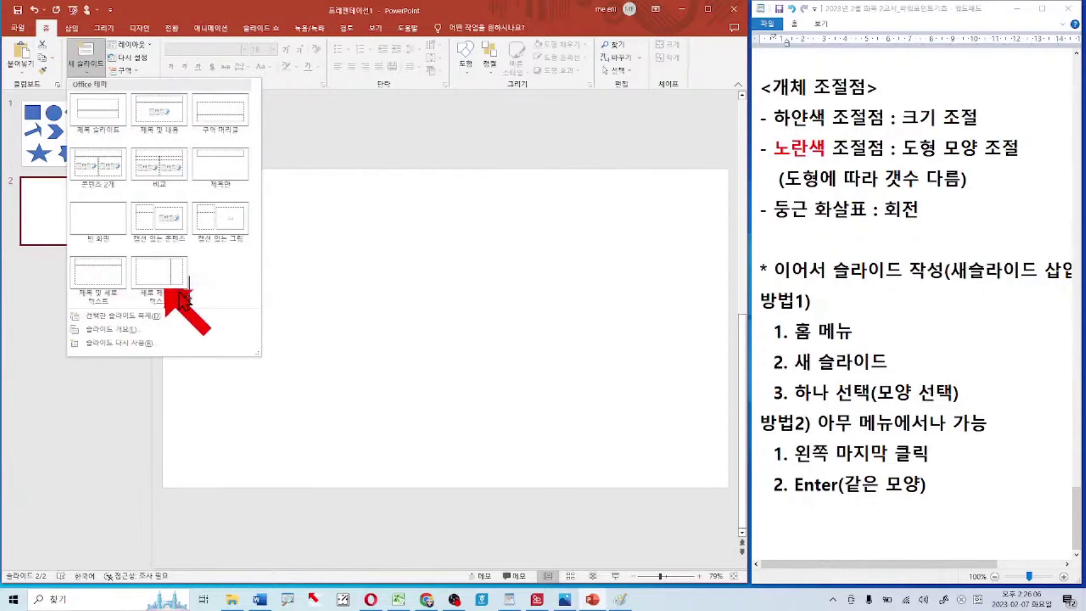
pyautogui.click(34, 140)
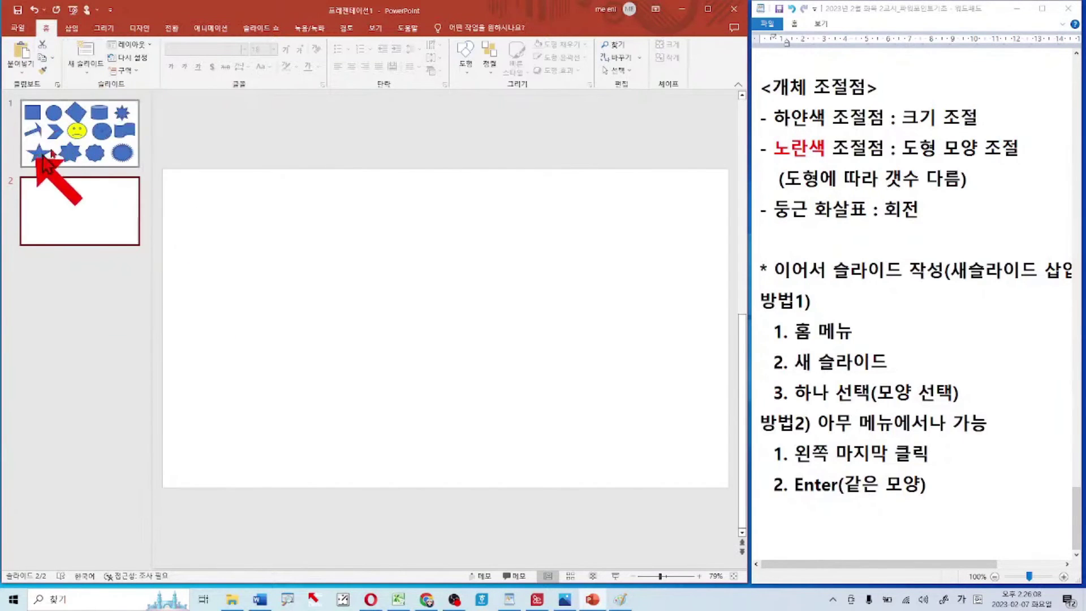
pyautogui.click(35, 142)
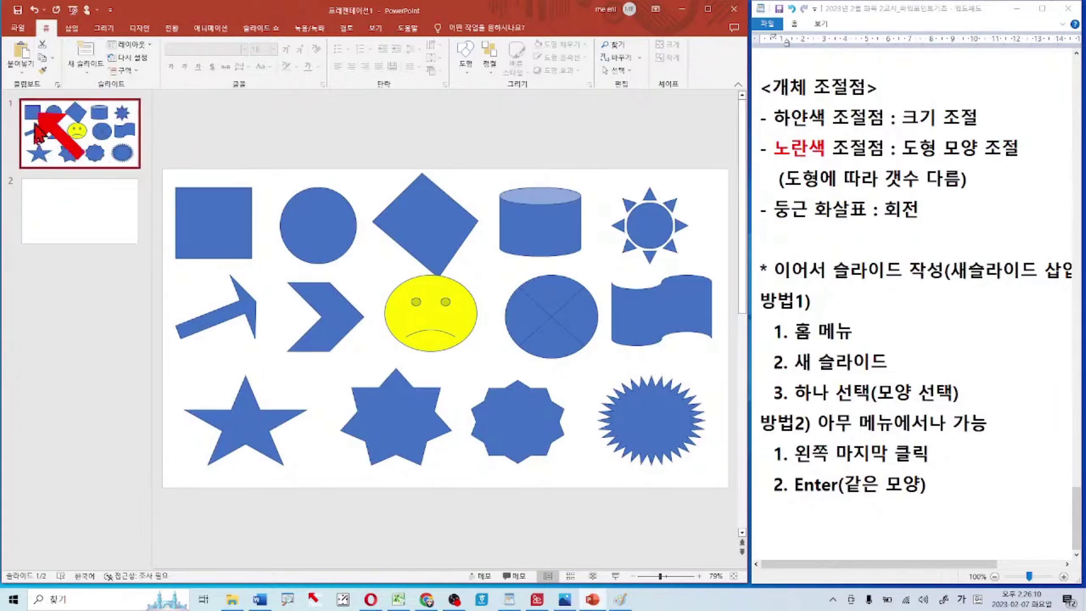
pyautogui.click(82, 229)
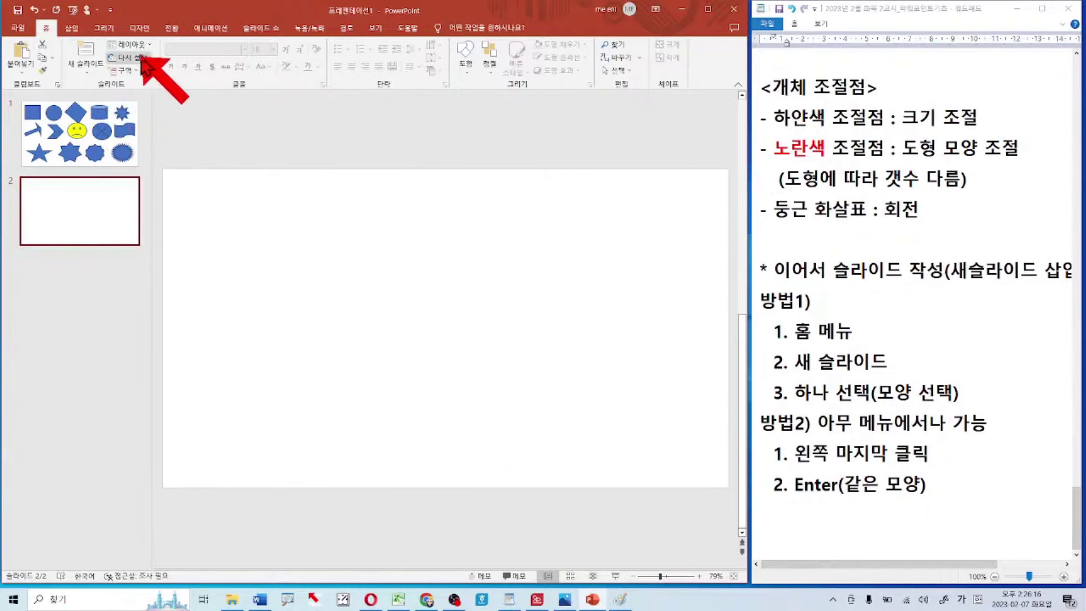
pyautogui.click(129, 44)
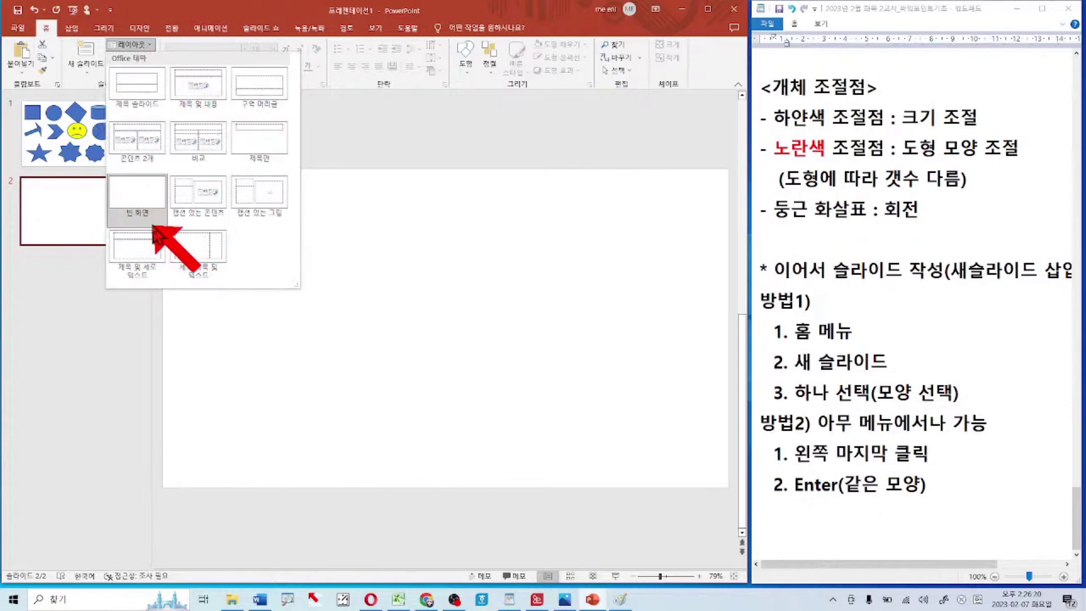
pyautogui.click(63, 225)
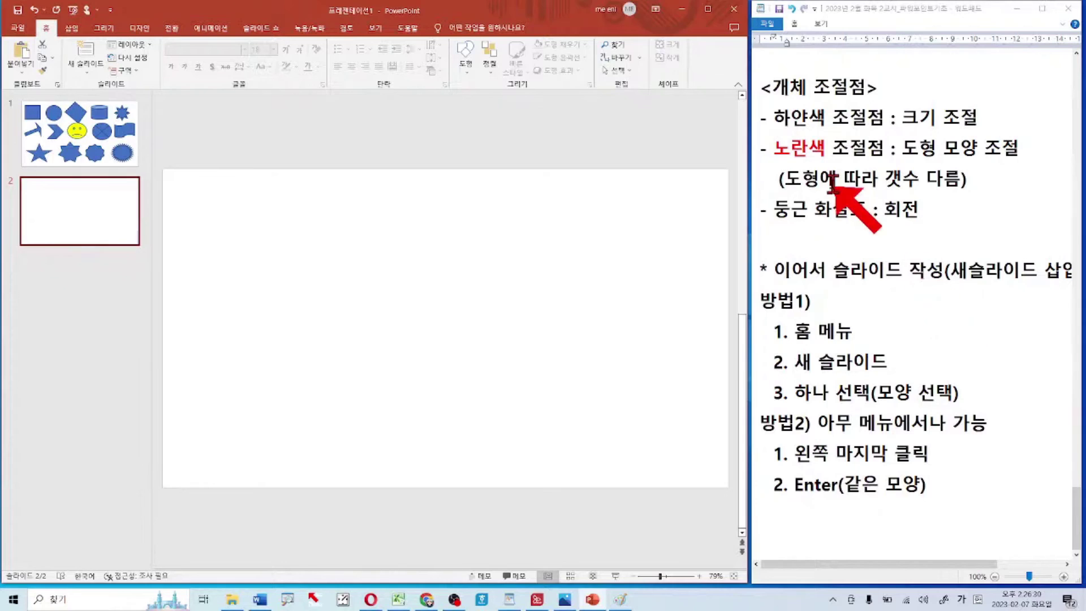
# In the WordPad notes, select the line "- 노란색 조절점 : 도형 모양 조절"
pyautogui.click(758, 161)
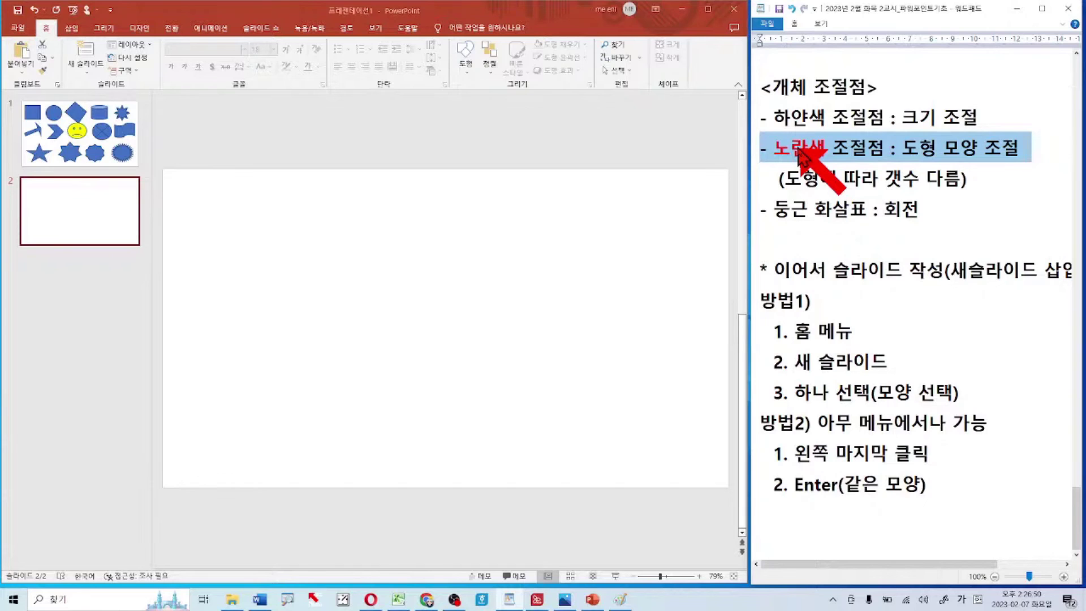
# On empty slide 2, draw a four-way arrow callout from the block arrows, about 18.1 cm high, and stretch its left side to about 19.9 cm wide
pyautogui.click(425, 280)
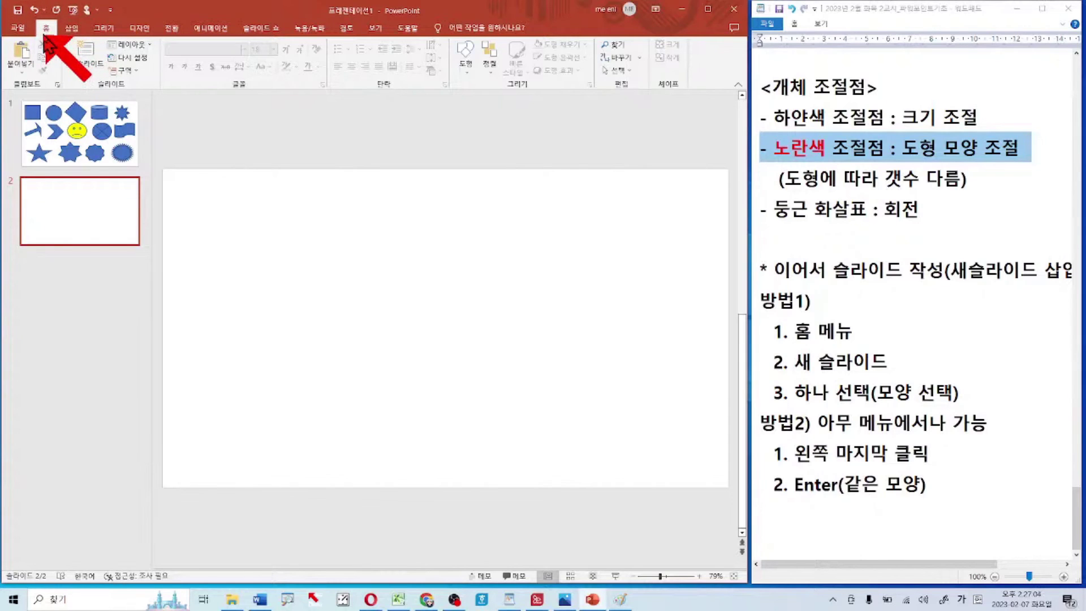
pyautogui.click(466, 57)
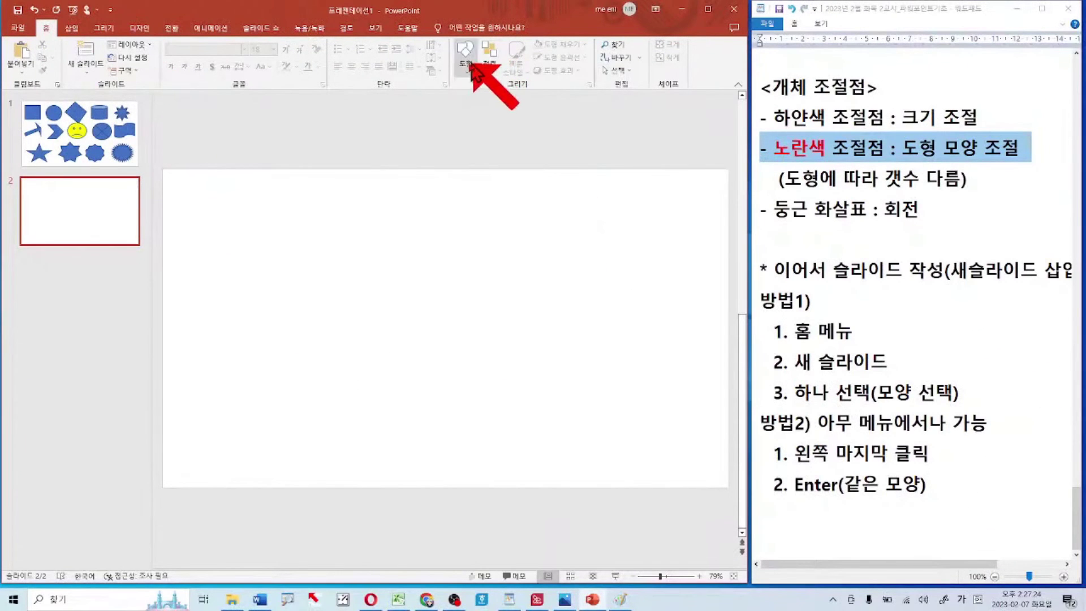
pyautogui.click(469, 62)
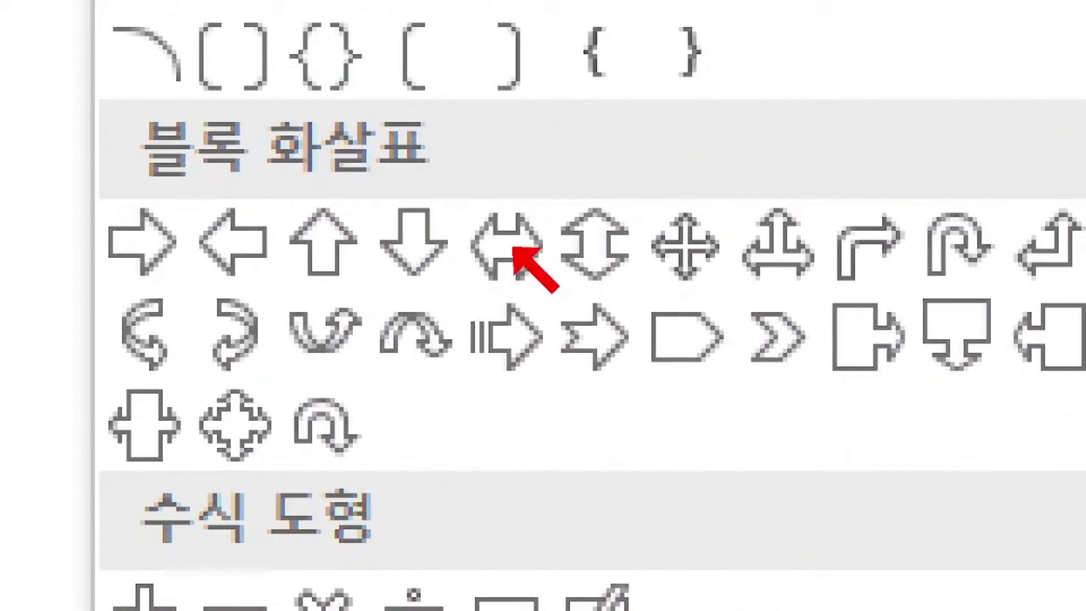
pyautogui.click(349, 180)
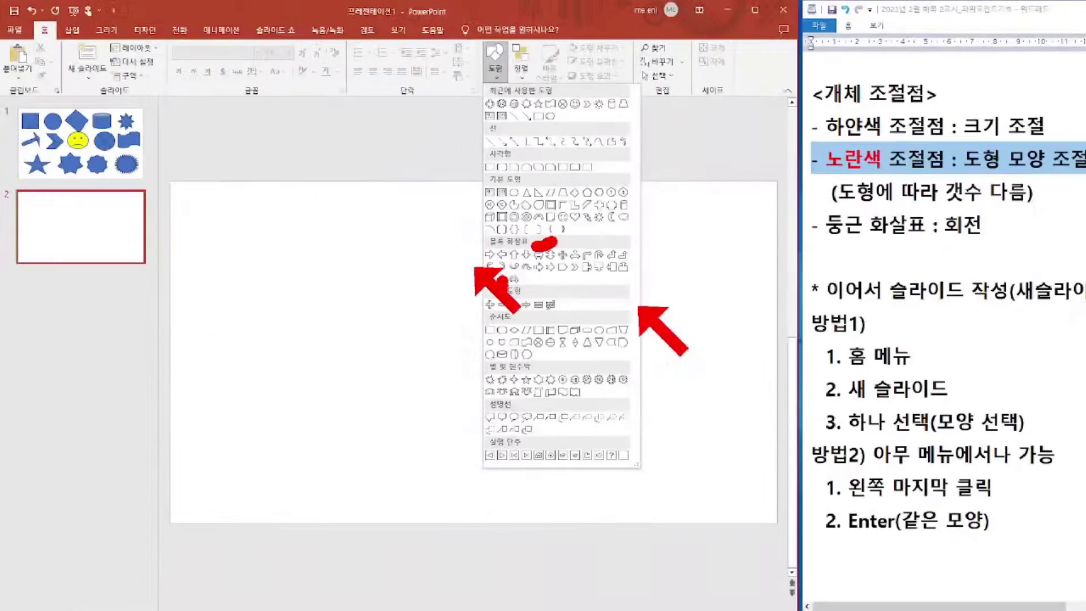
pyautogui.click(466, 56)
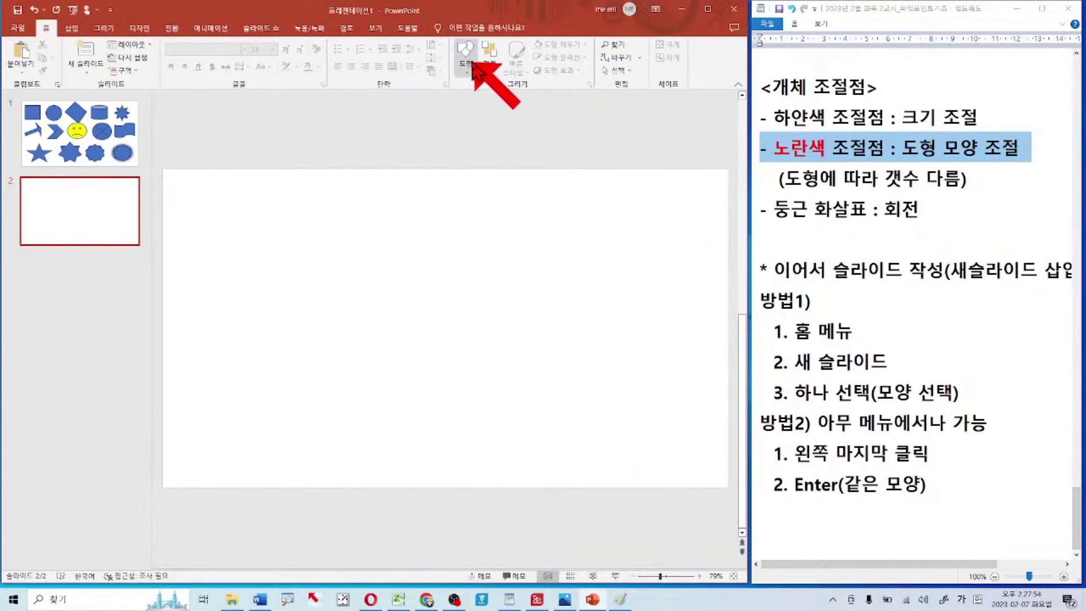
pyautogui.click(473, 64)
pyautogui.click(476, 263)
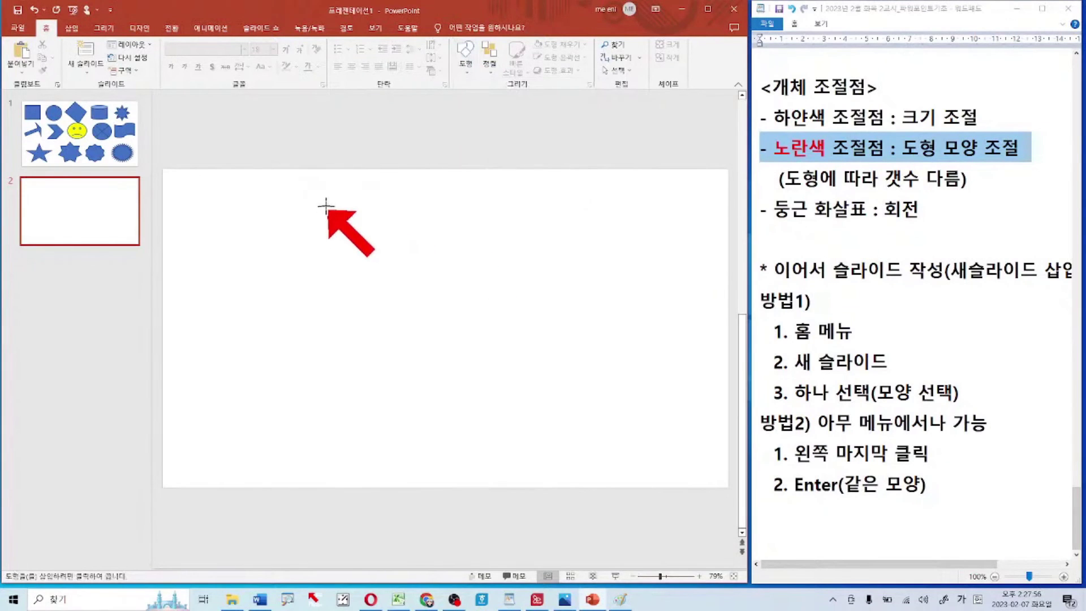
pyautogui.moveTo(308, 176)
pyautogui.mouseDown()
pyautogui.moveTo(462, 283)
pyautogui.moveTo(589, 468)
pyautogui.moveTo(635, 492)
pyautogui.mouseUp()
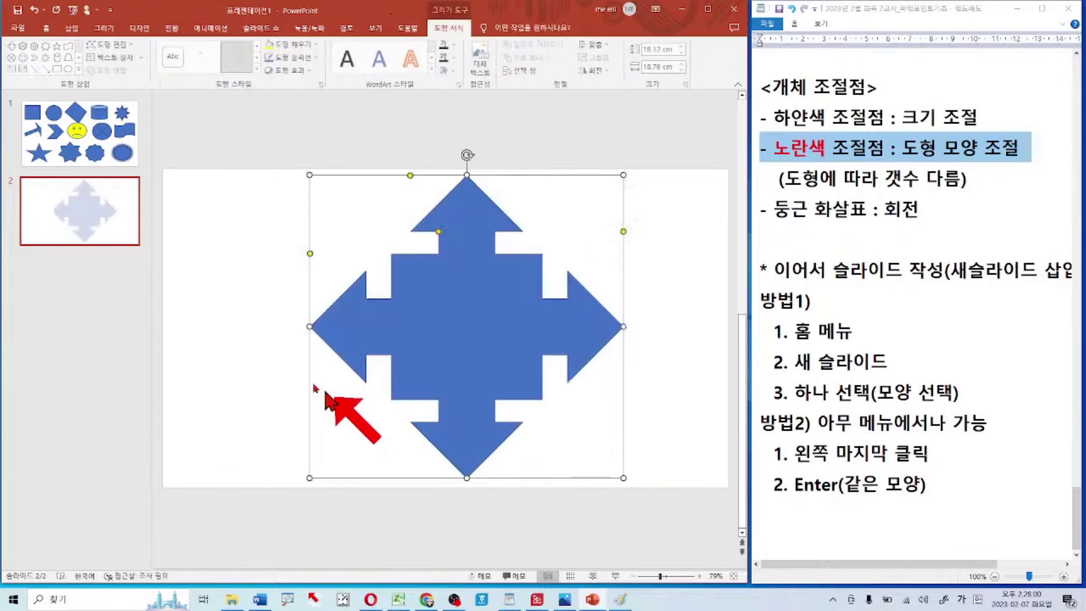
pyautogui.moveTo(309, 327); pyautogui.dragTo(290, 327)
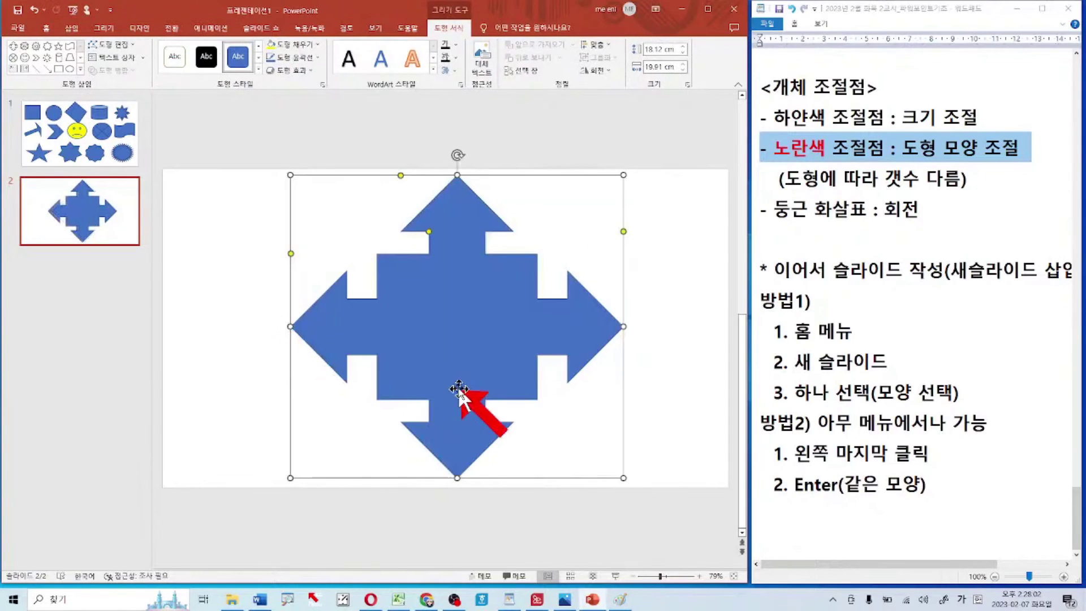